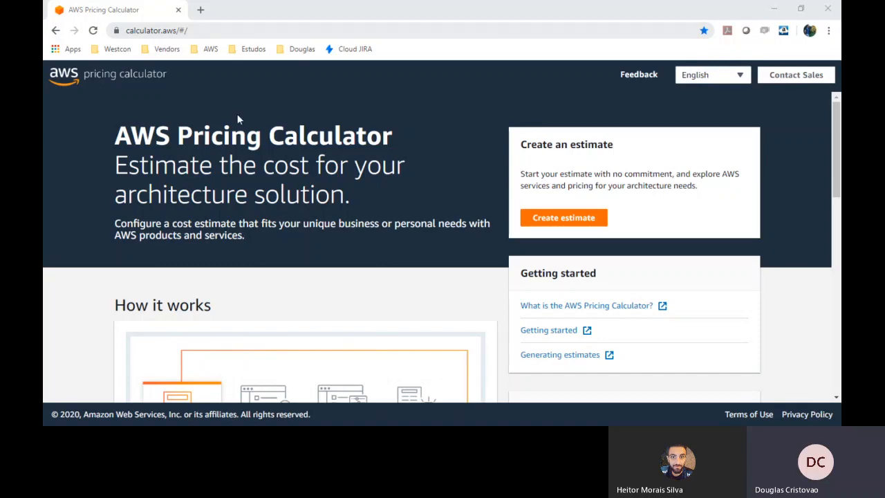
Step: Look over the calculator's introduction page and start creating a new estimate
scroll(375, 117, down, 2)
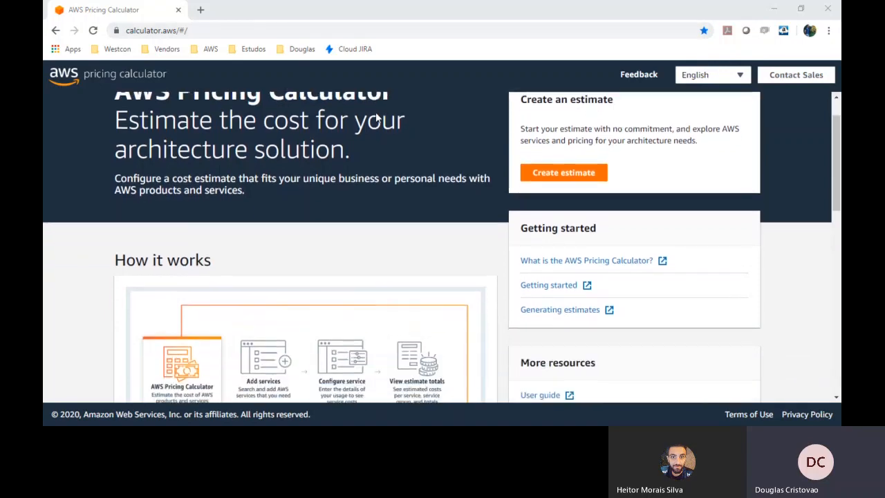
scroll(376, 117, down, 1)
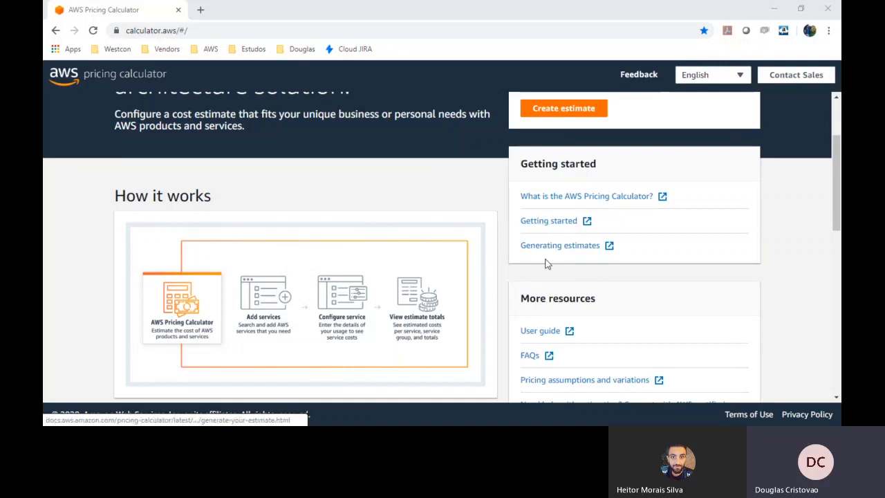
scroll(605, 265, down, 1)
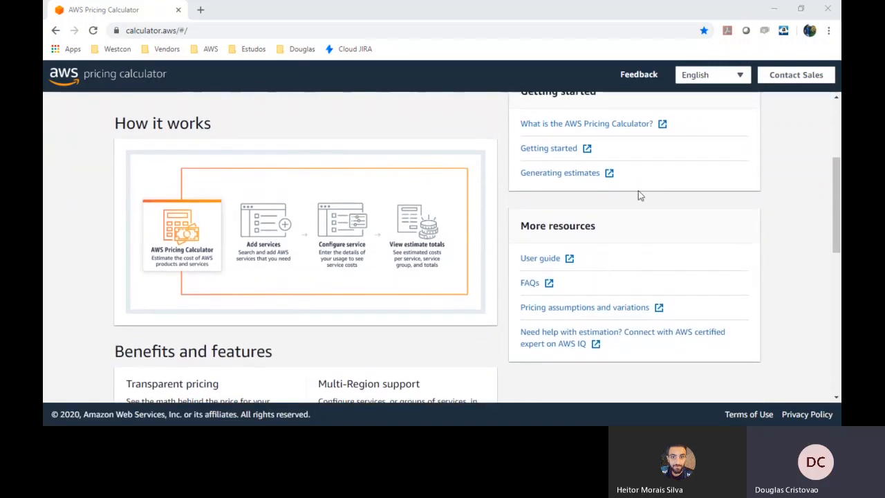
scroll(575, 149, up, 1)
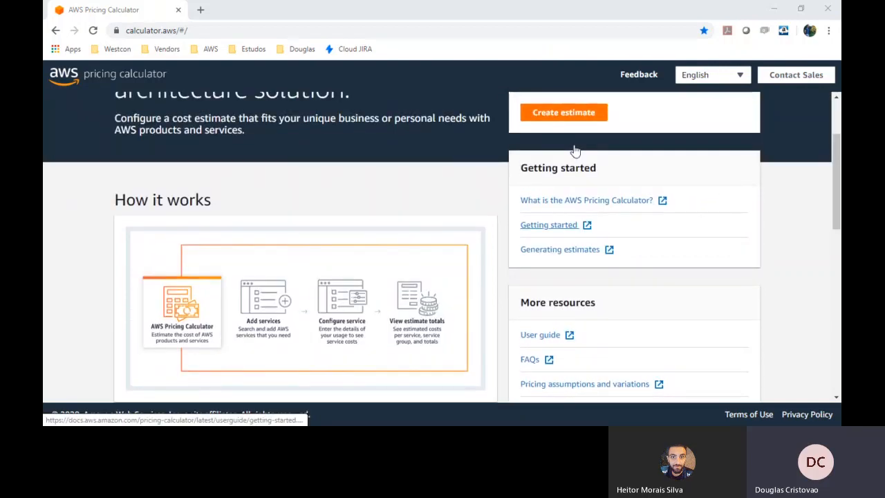
scroll(542, 158, up, 2)
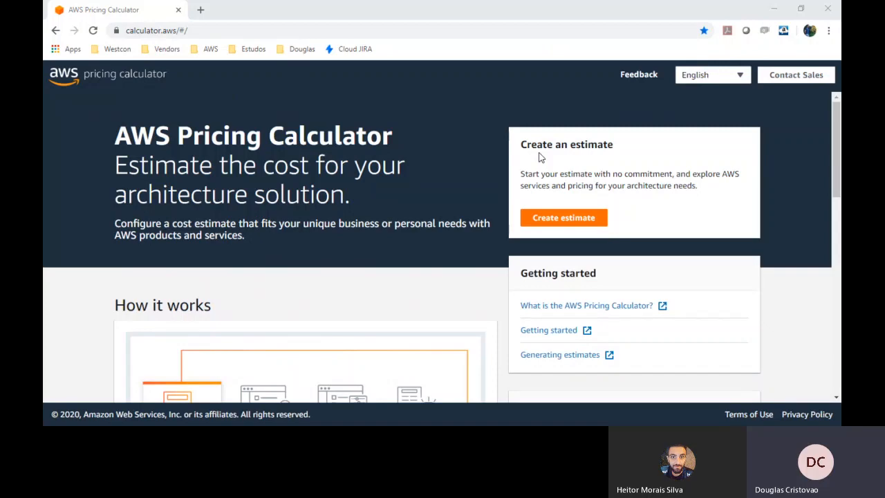
click(555, 222)
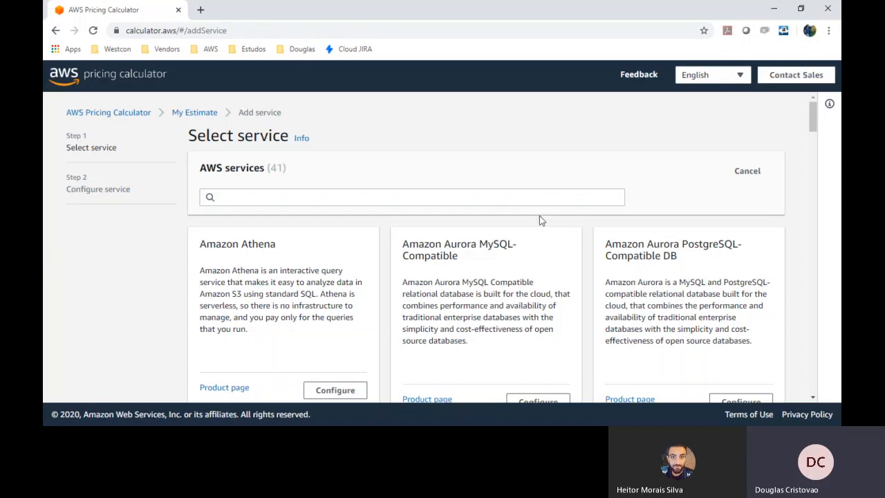
Step: Search the AWS services for "ec2" and clear the search term again
click(408, 200)
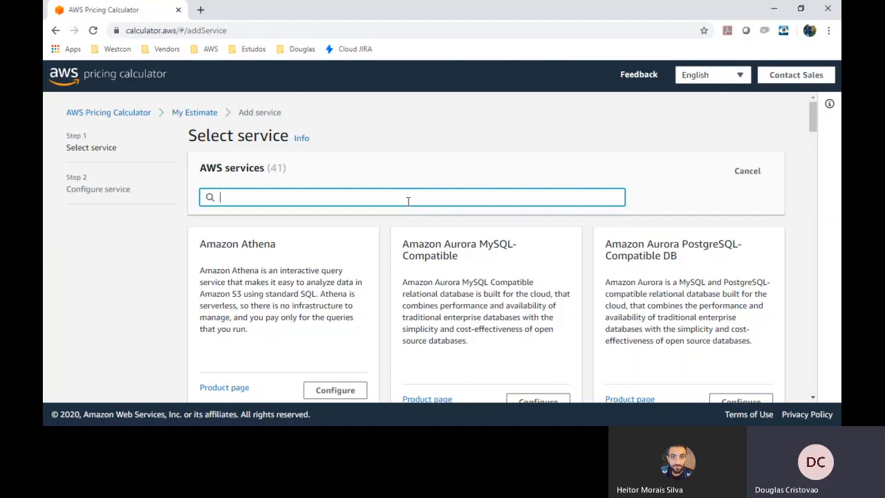
text(ec)
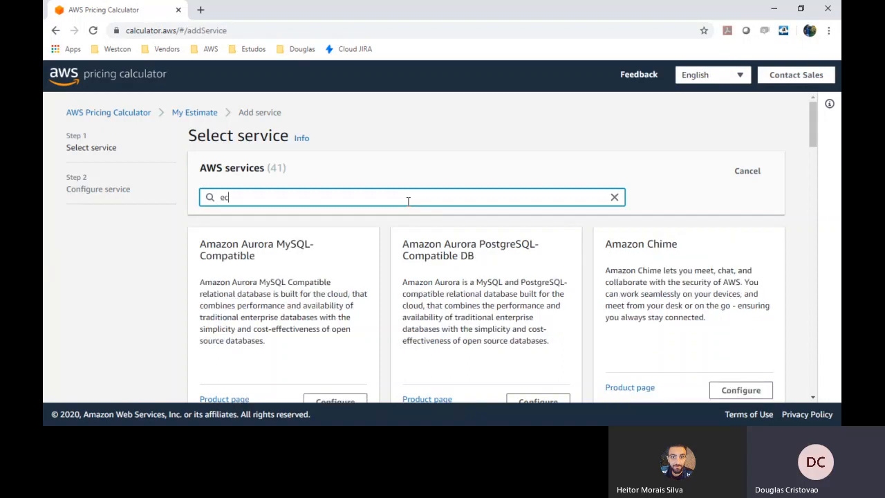
text(2)
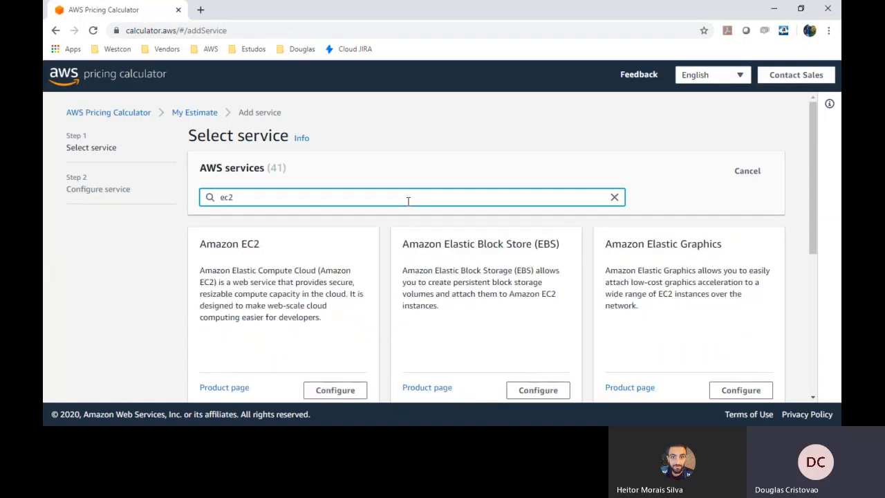
key(BackSpace)
key(BackSpace)
key(BackSpace)
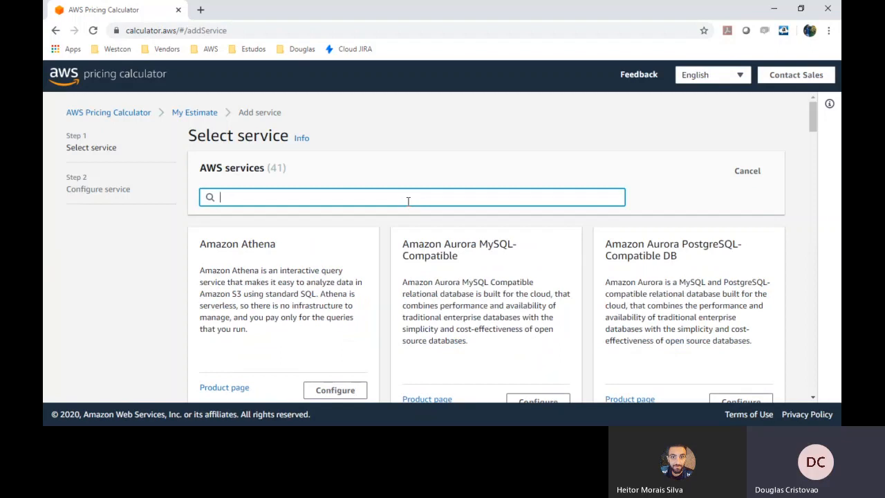
Step: Search the AWS services for "computing" and open the configuration of Amazon EC2
text(computing)
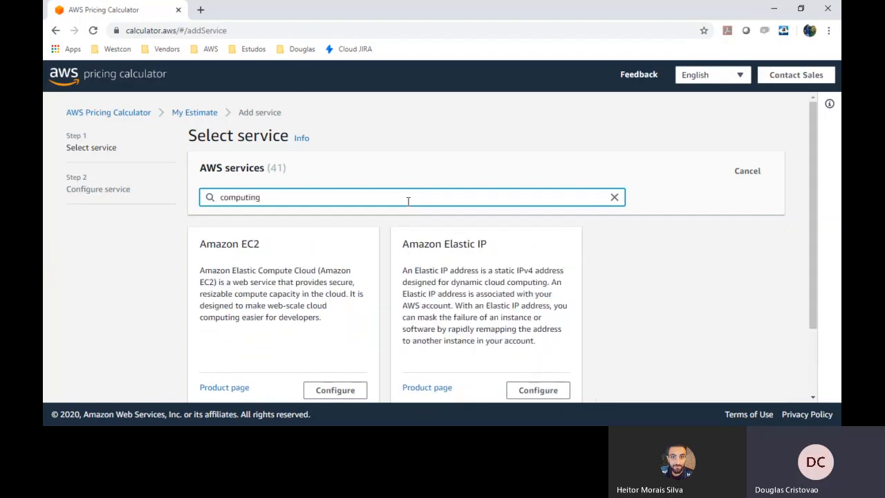
scroll(297, 273, down, 1)
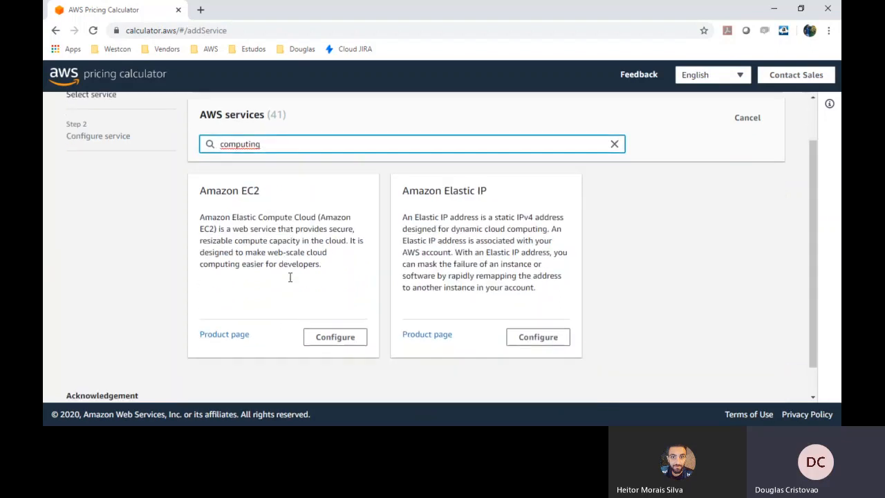
click(318, 343)
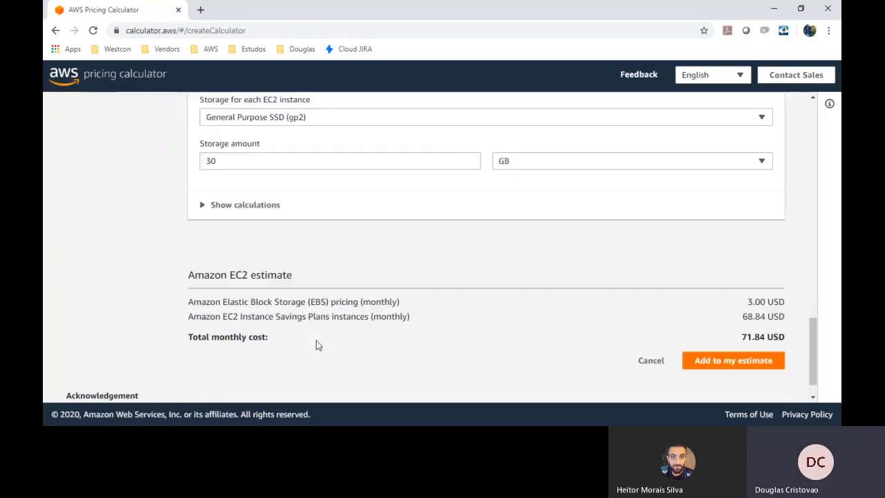
Step: Change the EC2 region to South America (Sao Paulo) and, after trying Advance estimate, select Quick estimate
scroll(434, 254, up, 15)
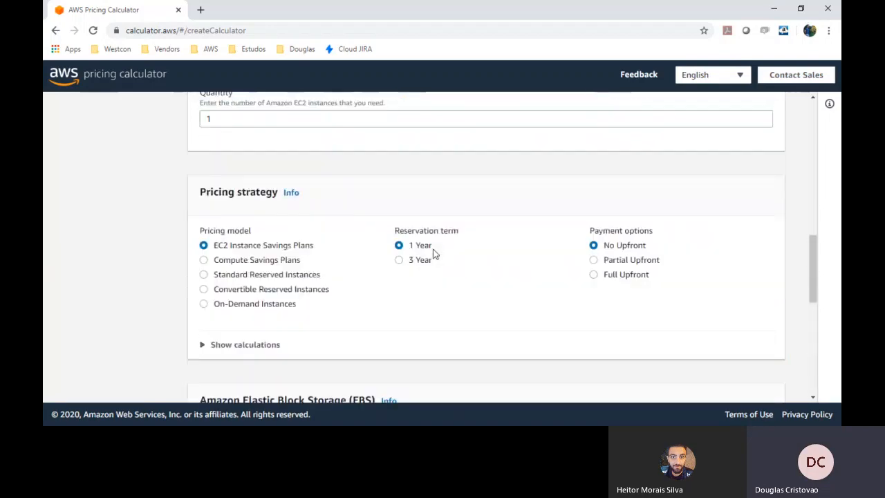
scroll(434, 254, up, 10)
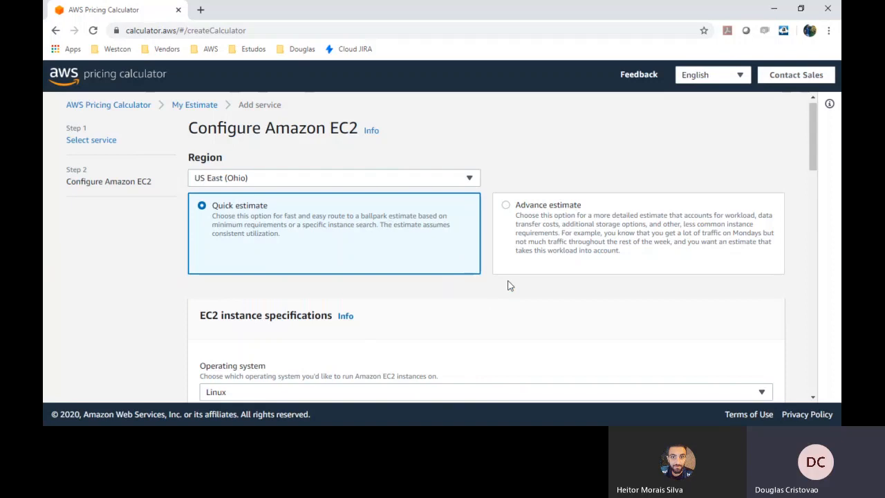
click(351, 181)
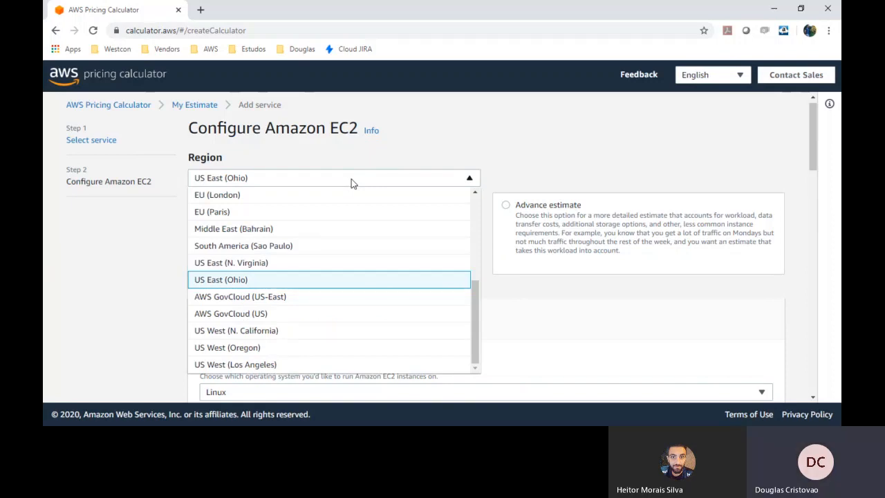
click(243, 246)
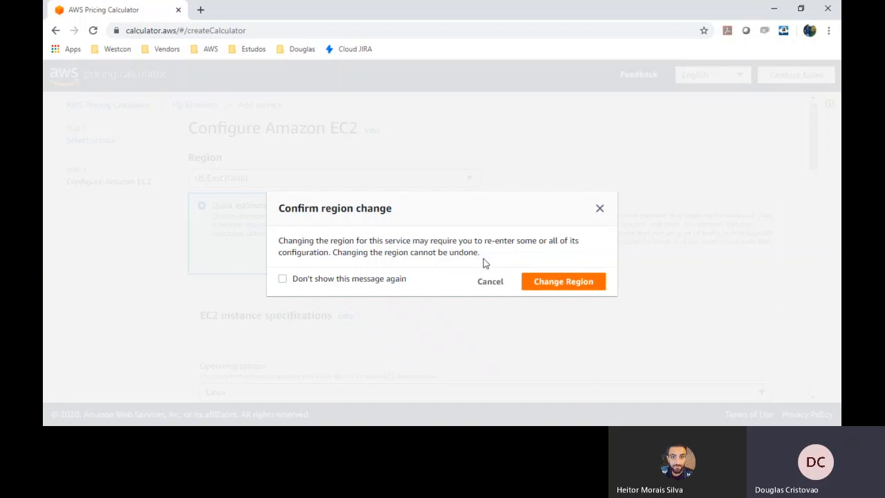
click(560, 282)
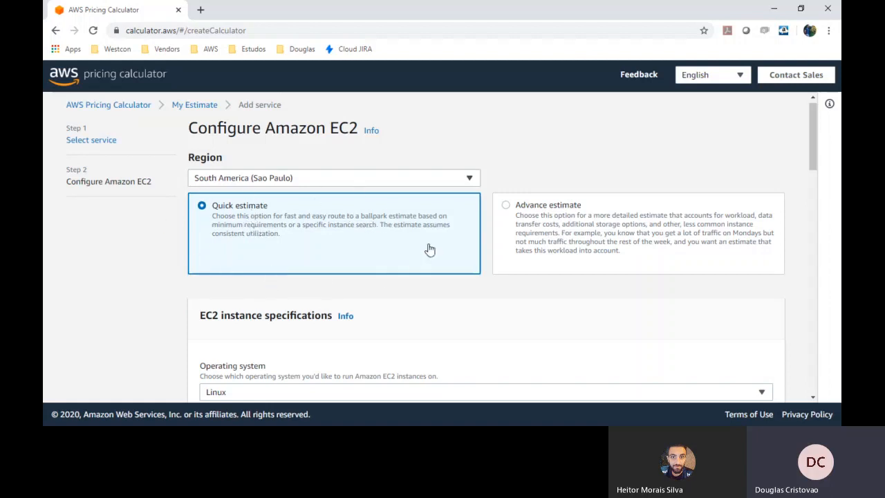
click(541, 223)
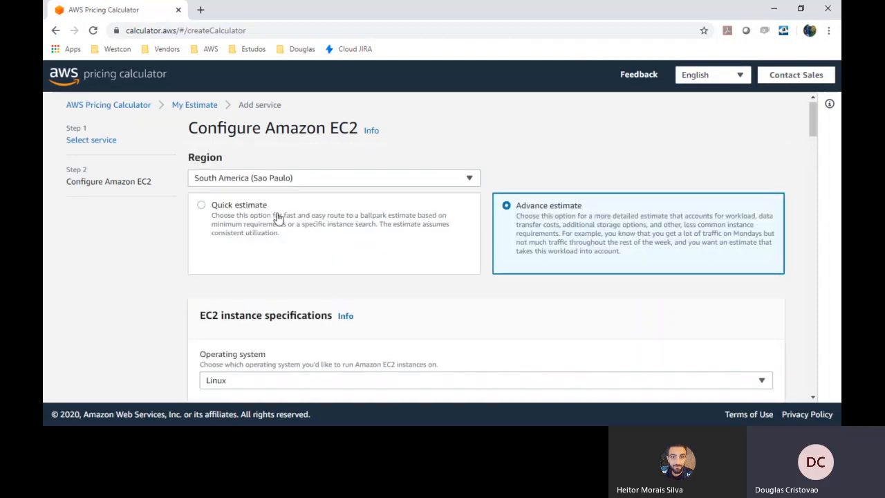
click(278, 219)
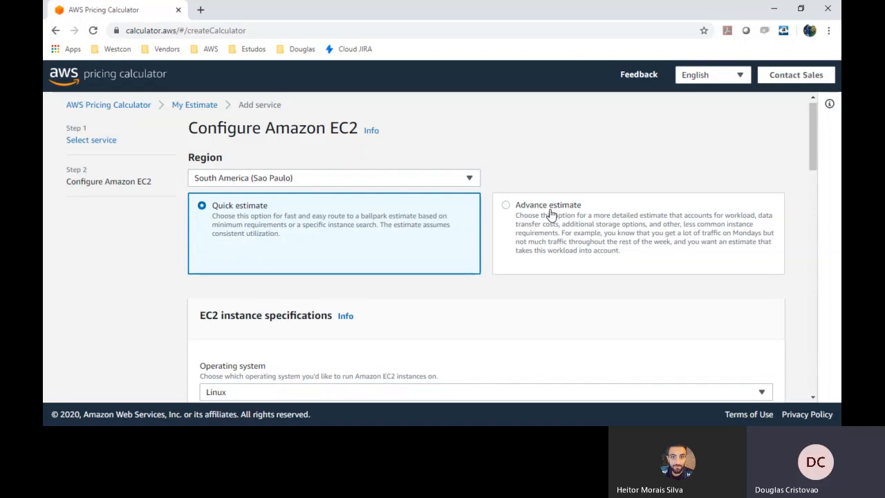
Step: Examine the operating system options for the EC2 instance and close the list without changing the selection
scroll(551, 215, down, 1)
scroll(367, 204, down, 2)
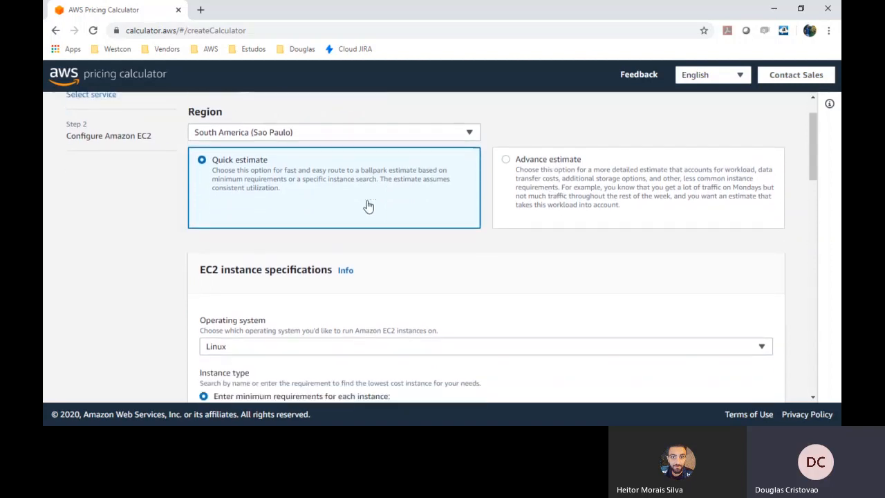
scroll(368, 205, down, 1)
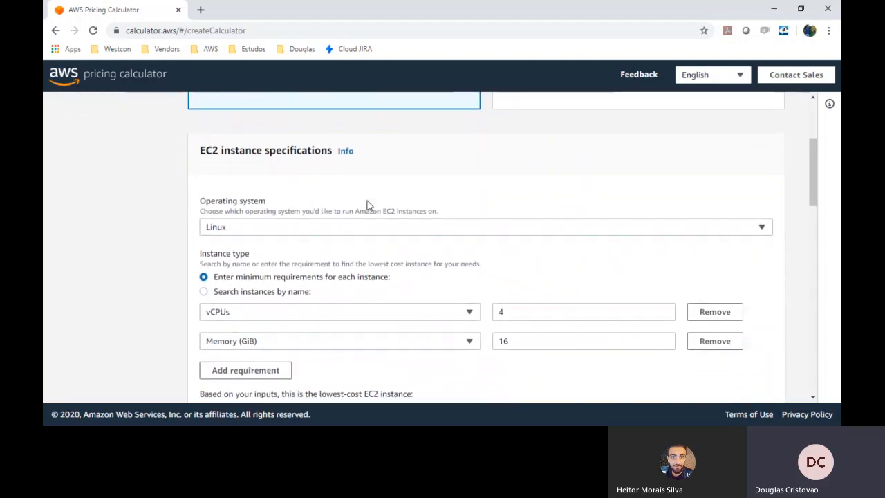
click(310, 228)
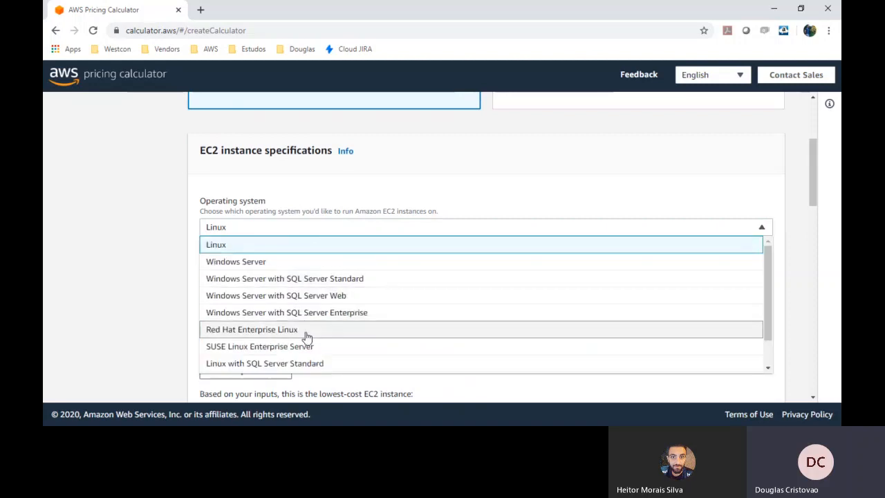
scroll(307, 337, down, 1)
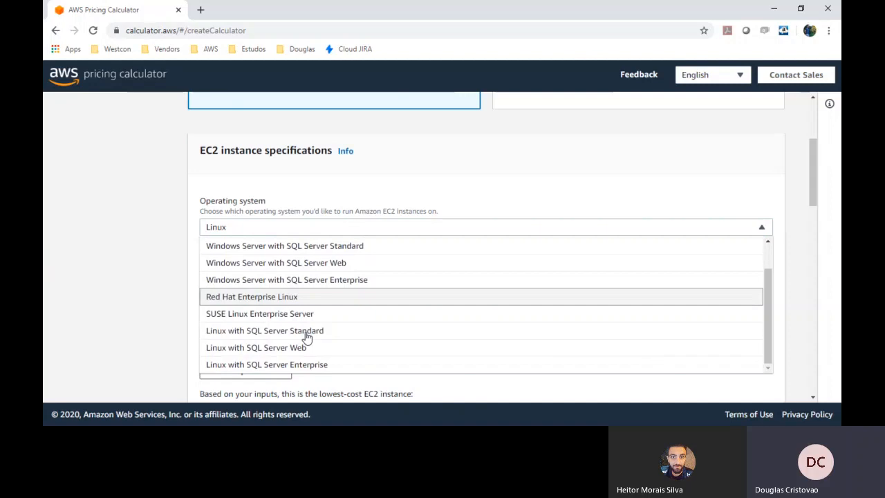
scroll(307, 337, up, 1)
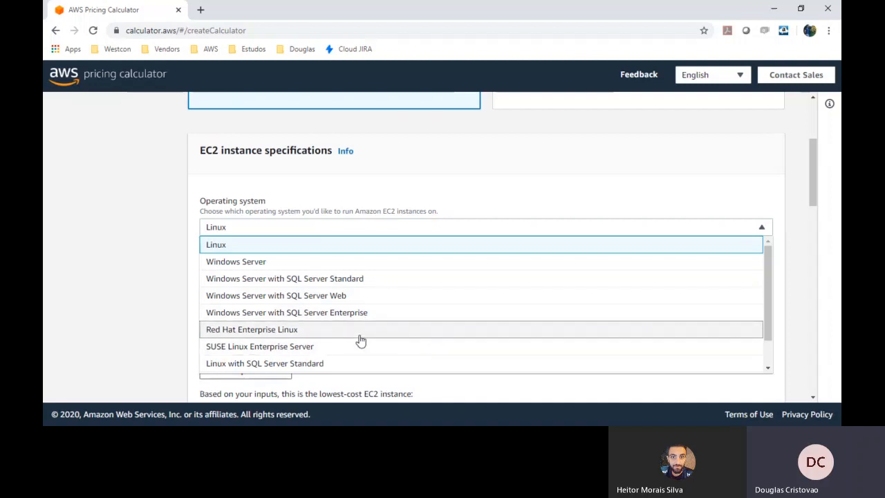
scroll(360, 340, down, 1)
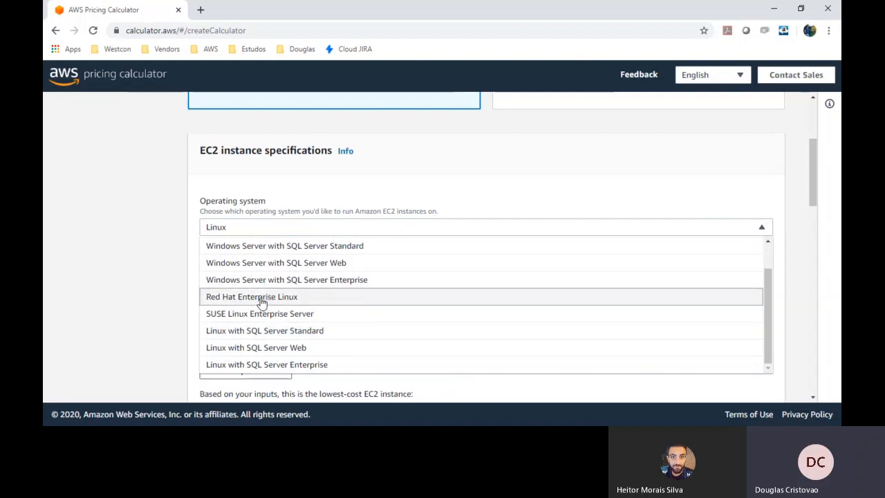
scroll(262, 302, up, 1)
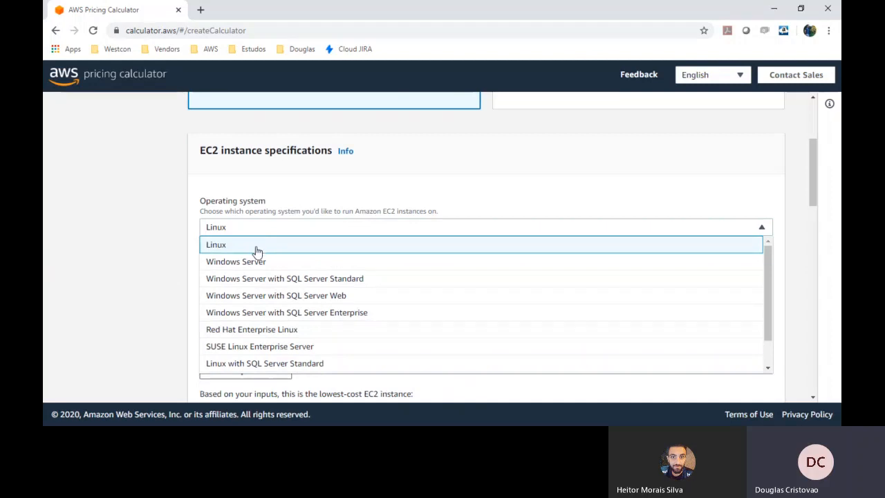
click(131, 237)
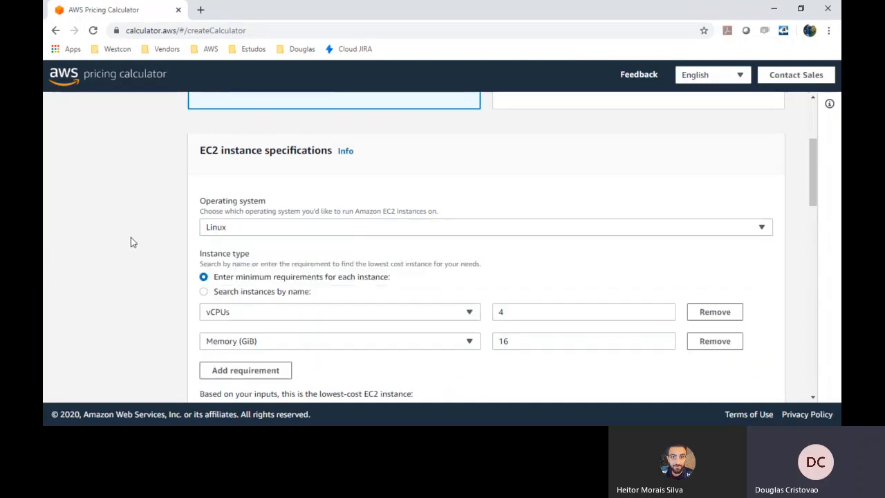
Step: Set the instance's minimum requirements to 2 vCPUs and 8 GiB of memory
scroll(133, 242, down, 2)
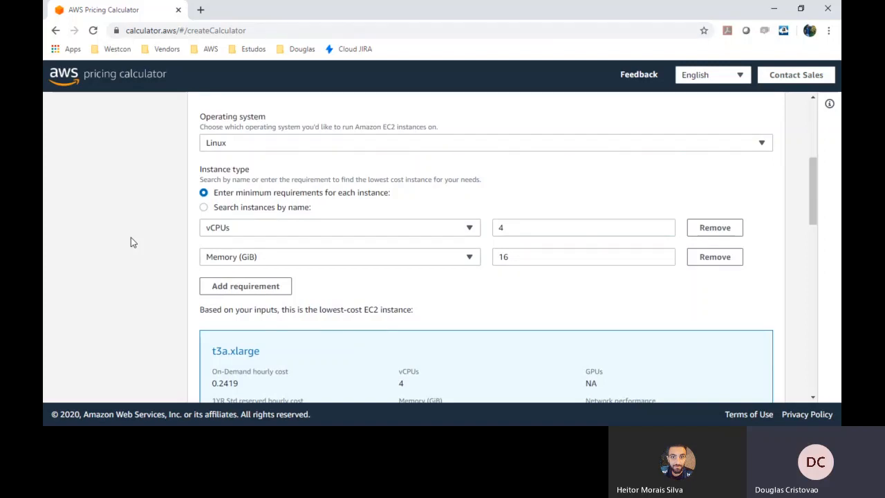
double_click(523, 228)
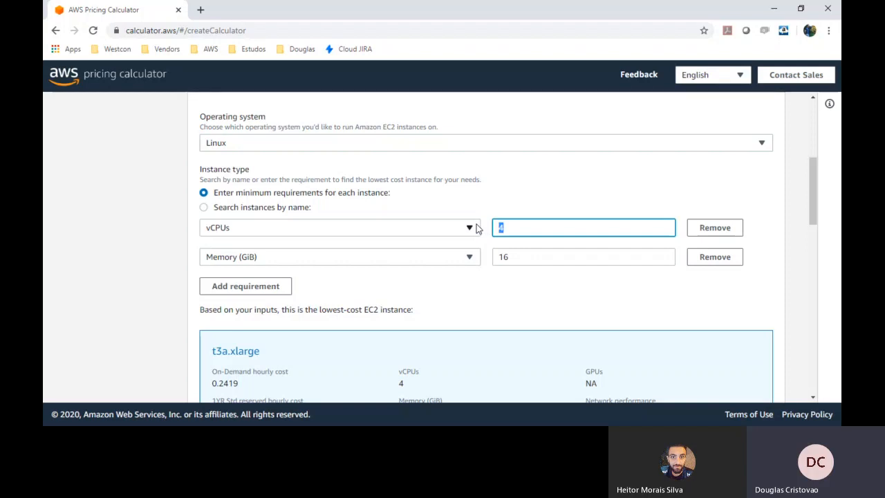
text(2)
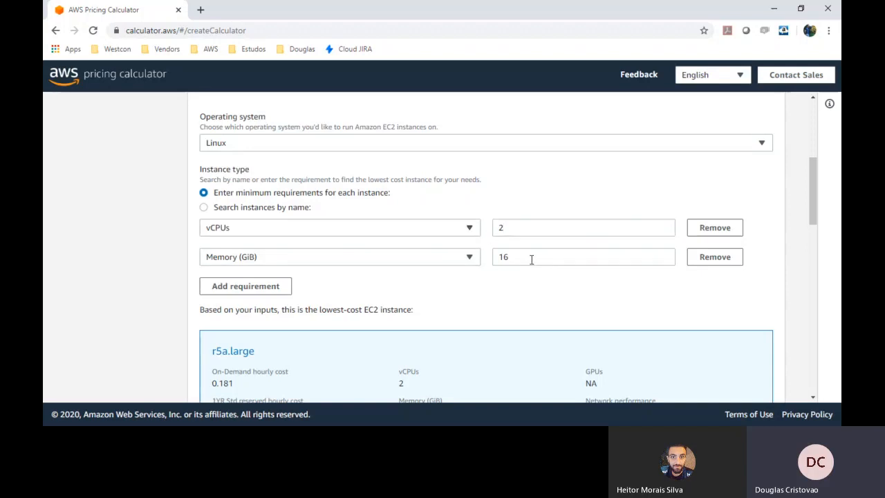
drag(529, 256, 474, 257)
text(8)
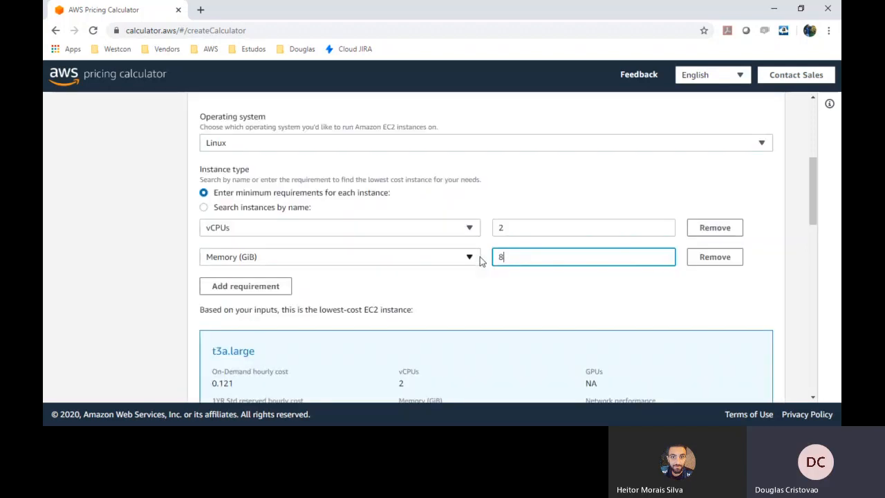
scroll(482, 260, down, 2)
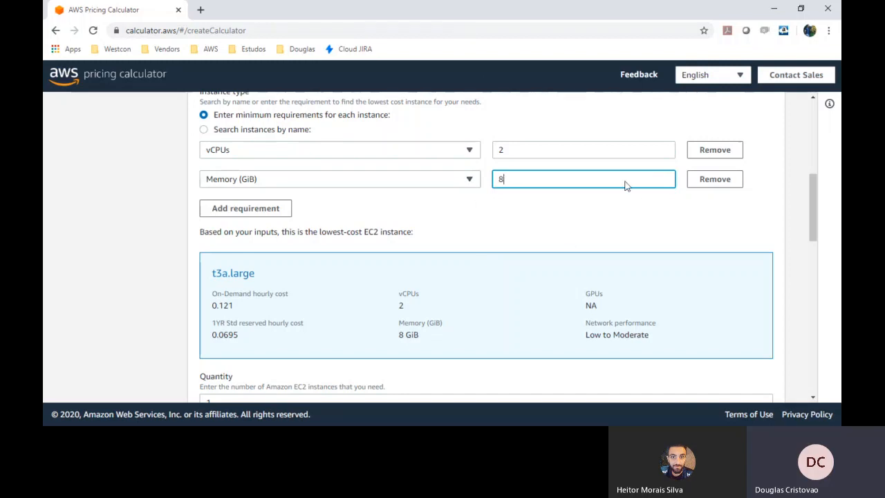
click(511, 215)
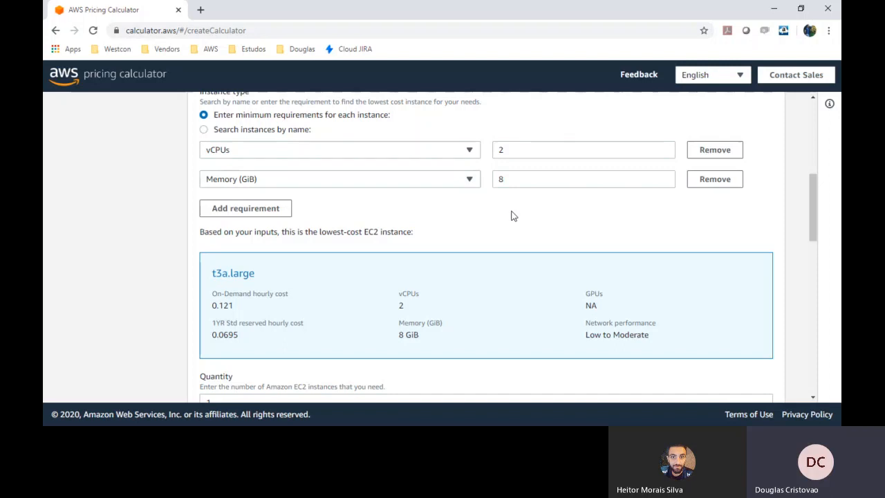
Step: Try adding ECUs and GPUs as further minimum requirements for the instance and remove both again
click(259, 211)
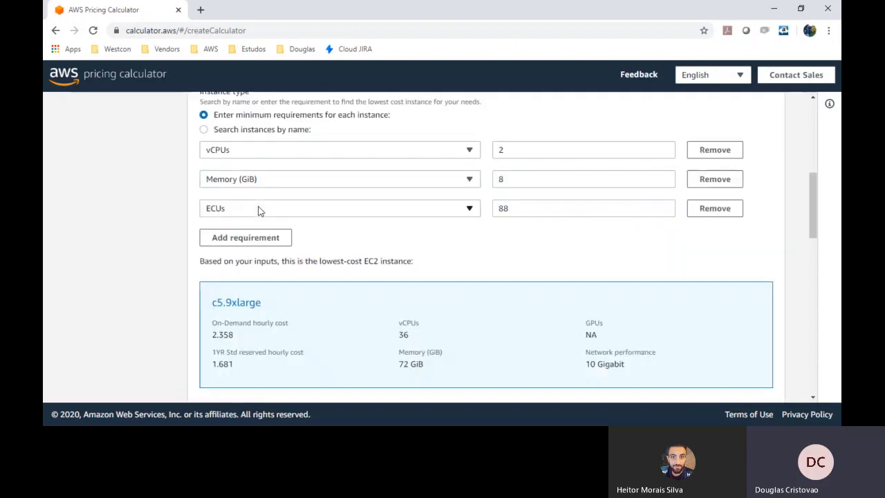
click(241, 245)
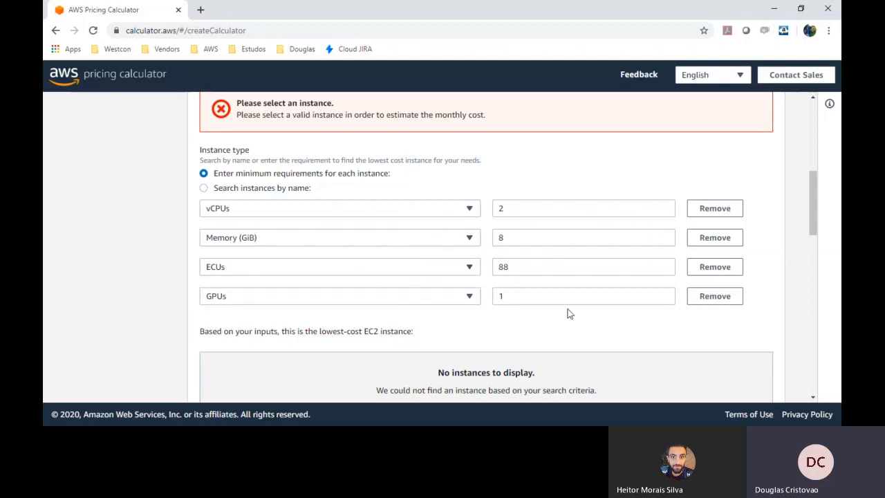
click(728, 270)
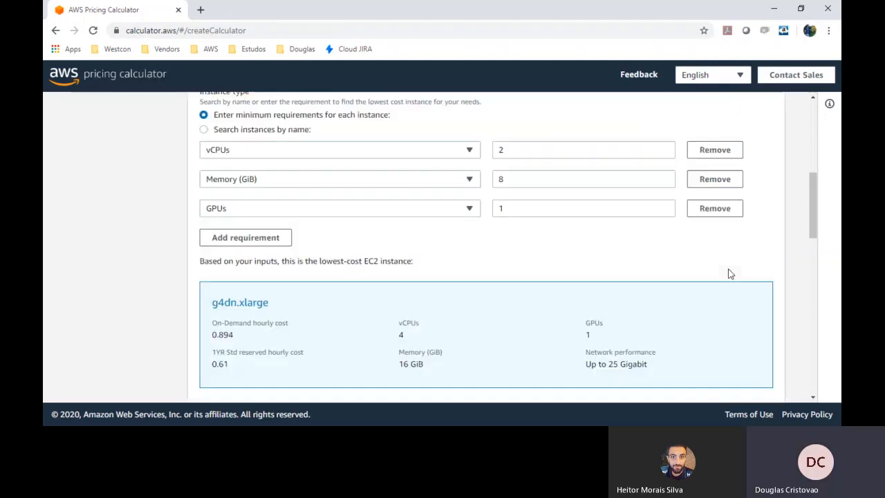
click(726, 210)
scroll(450, 250, down, 1)
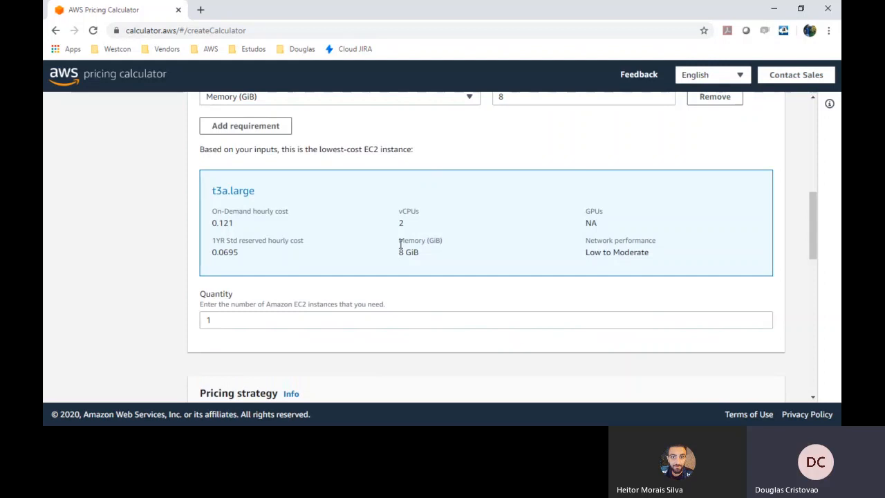
Step: Set the quantity of Amazon EC2 instances to 4
scroll(400, 246, up, 8)
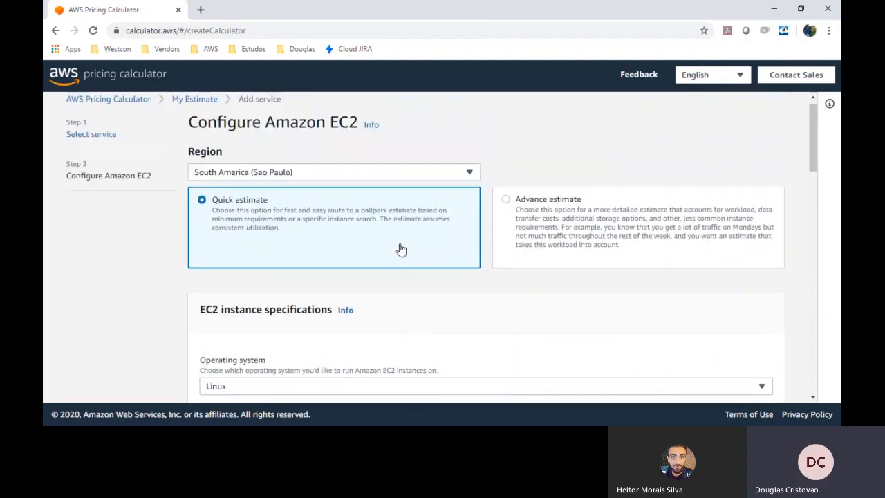
scroll(535, 207, down, 1)
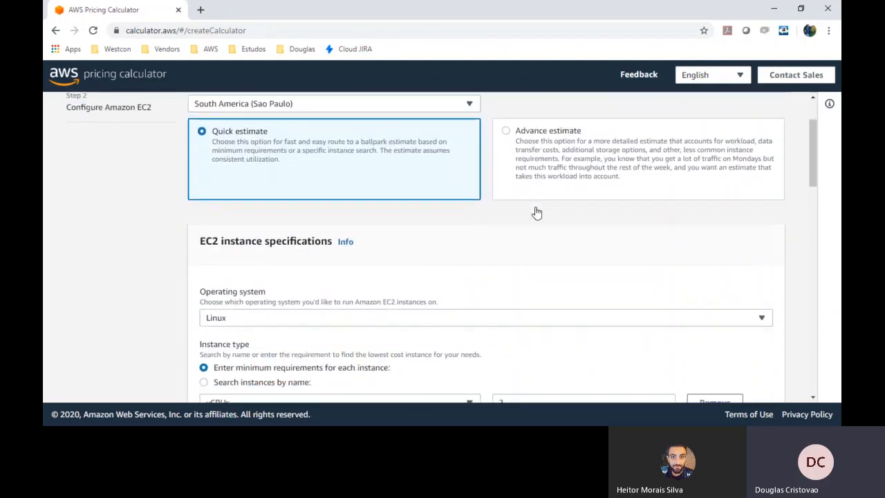
scroll(535, 212, down, 5)
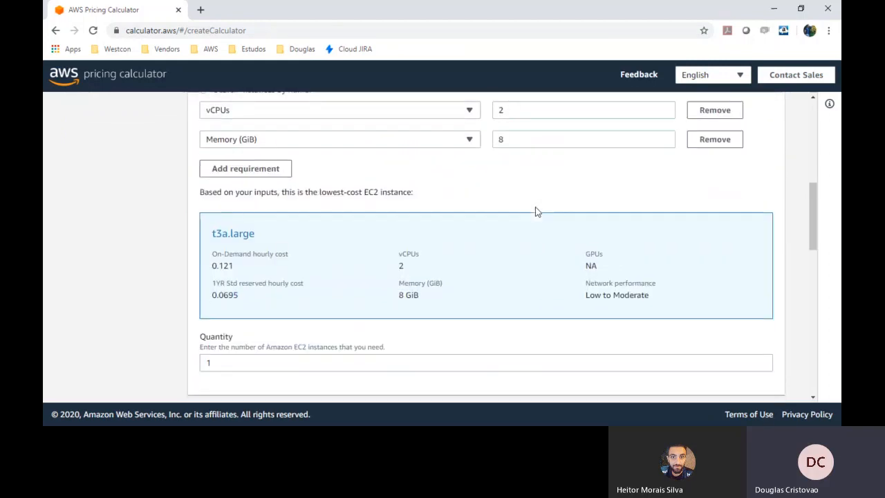
scroll(536, 212, down, 1)
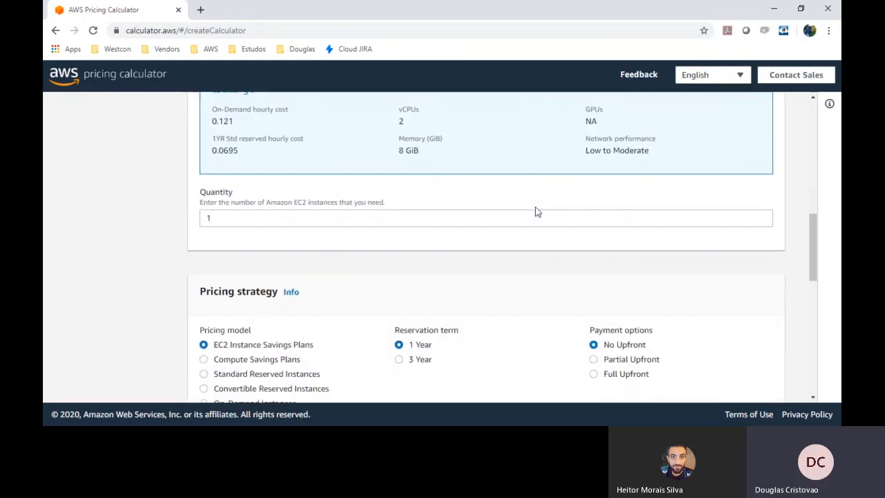
double_click(221, 217)
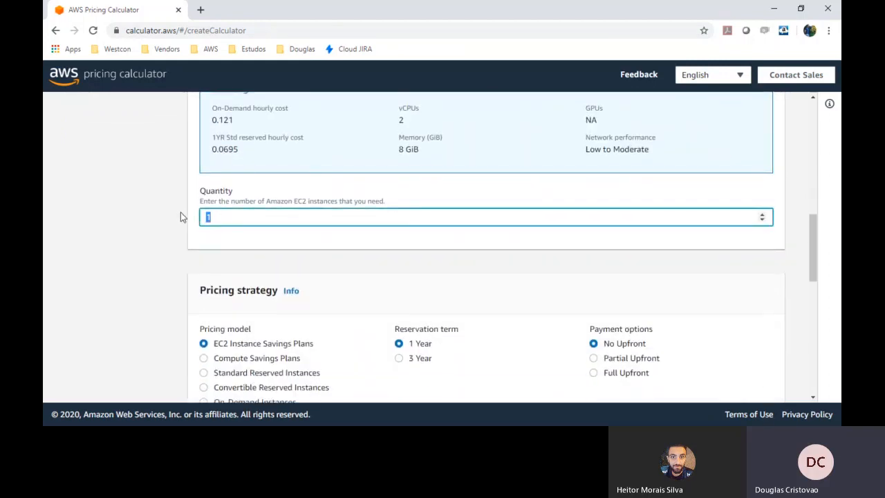
text(4)
click(173, 221)
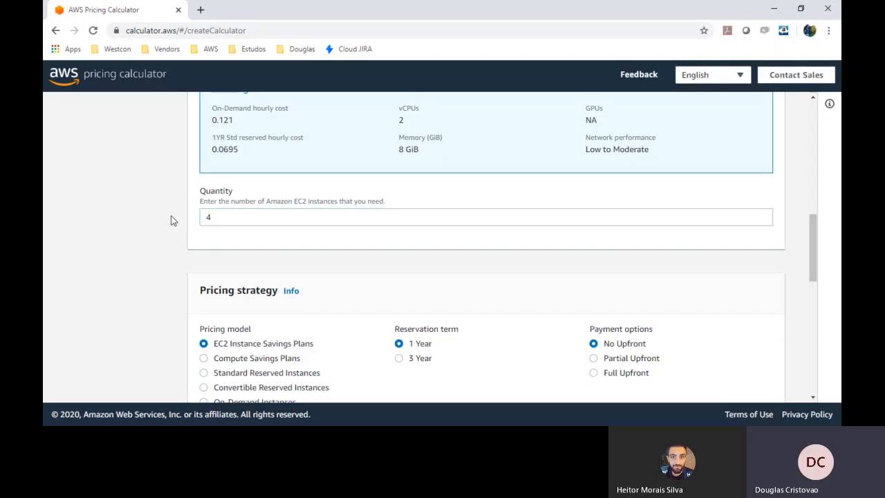
Step: Review the pricing models in the pricing strategy and select On-Demand Instances
scroll(174, 220, down, 2)
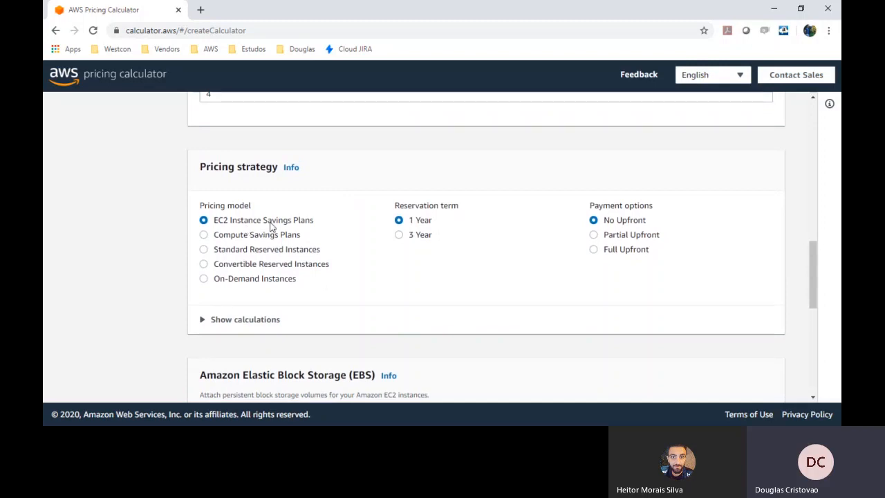
drag(215, 220, 319, 224)
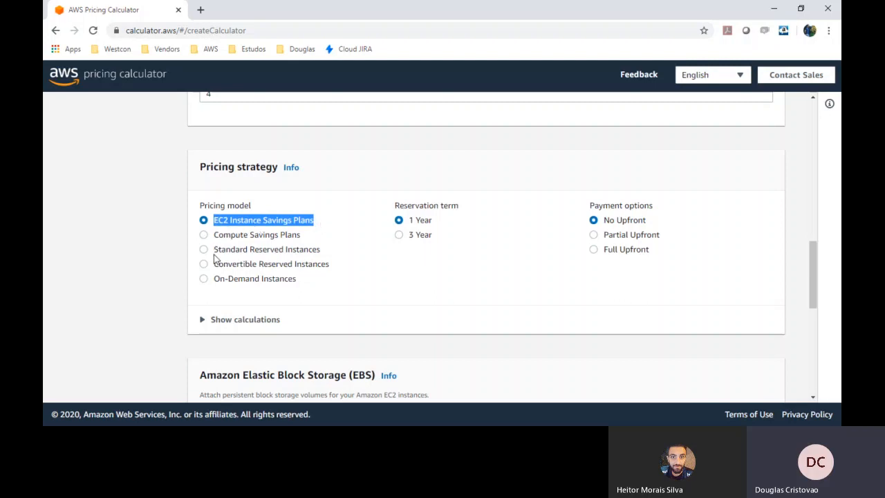
click(222, 228)
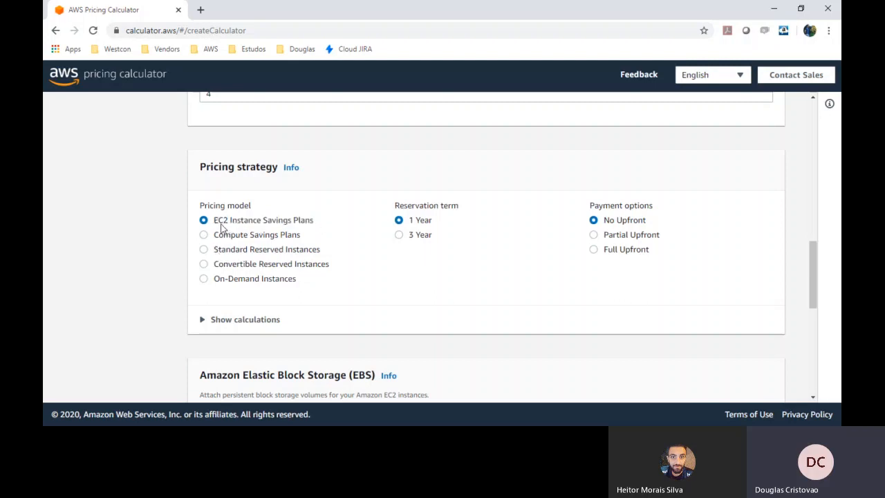
drag(214, 249, 320, 252)
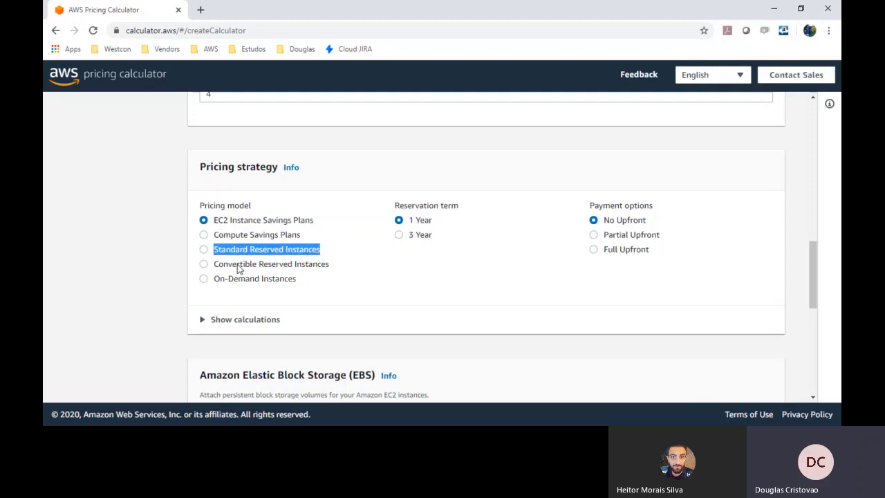
click(199, 279)
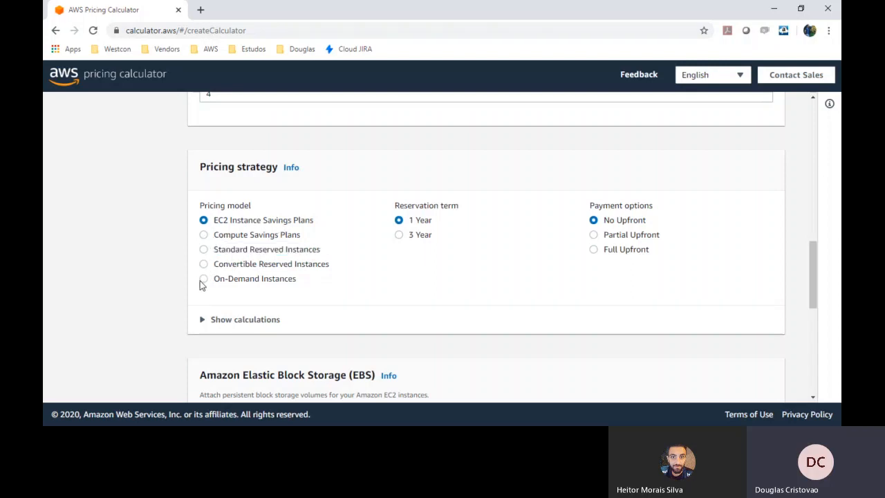
click(202, 280)
scroll(352, 271, down, 1)
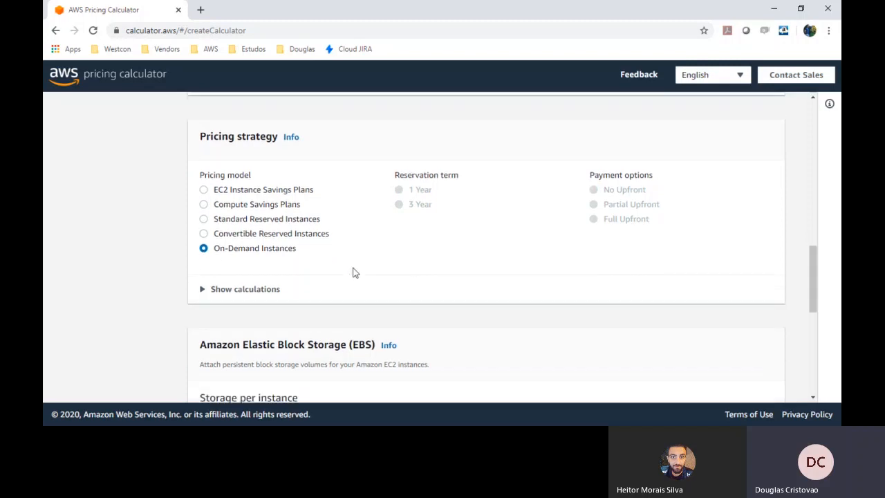
scroll(352, 271, up, 3)
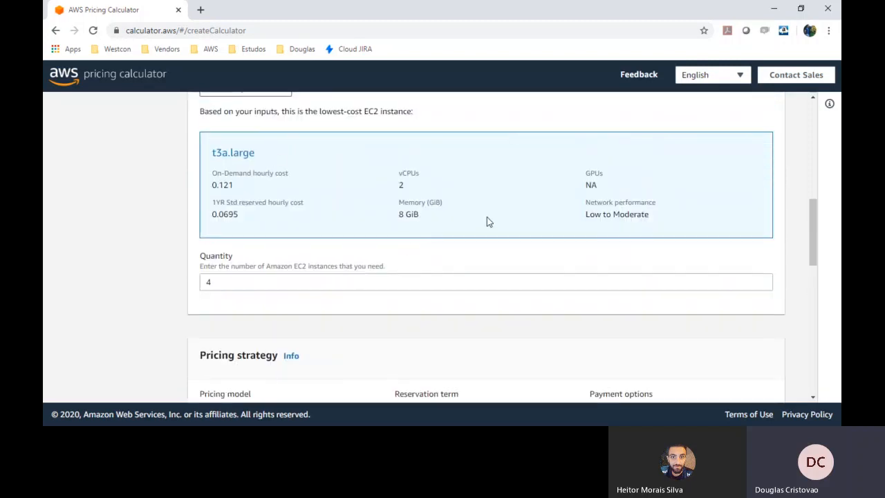
scroll(278, 221, down, 2)
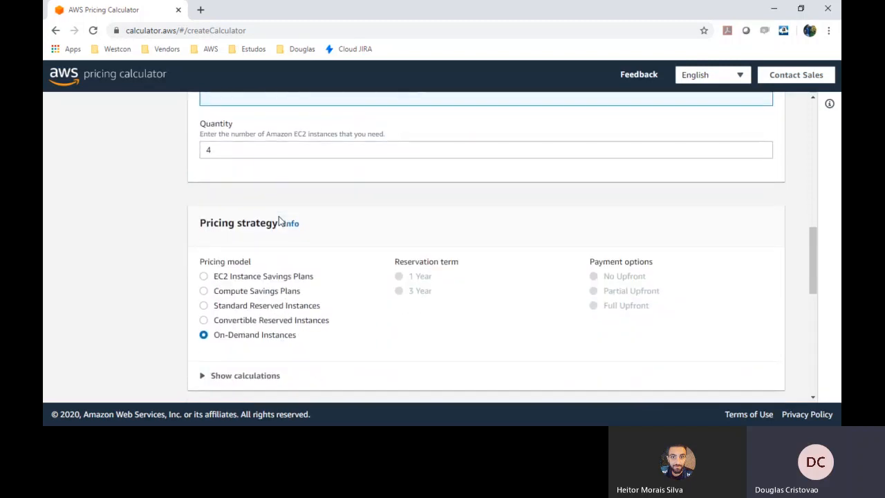
scroll(280, 220, up, 2)
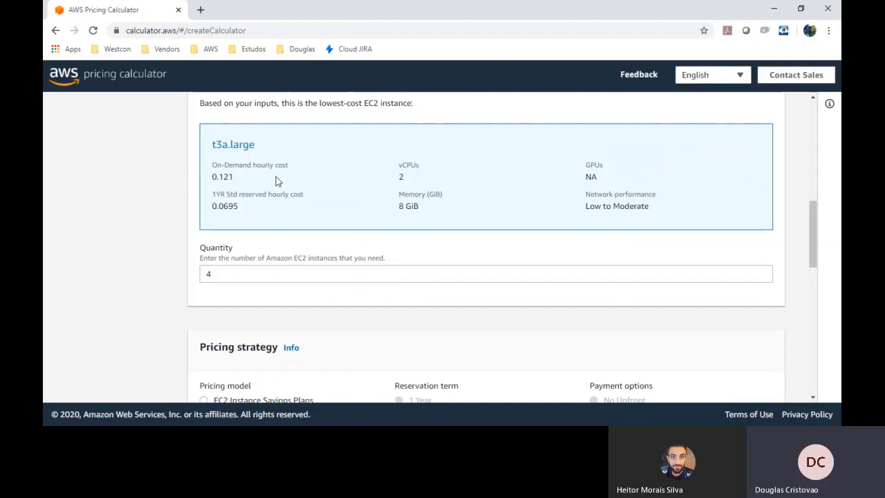
Step: Try Provisioned IOPS SSD (io1) as the storage for each EC2 instance and switch back to General Purpose SSD (gp2)
scroll(97, 251, down, 3)
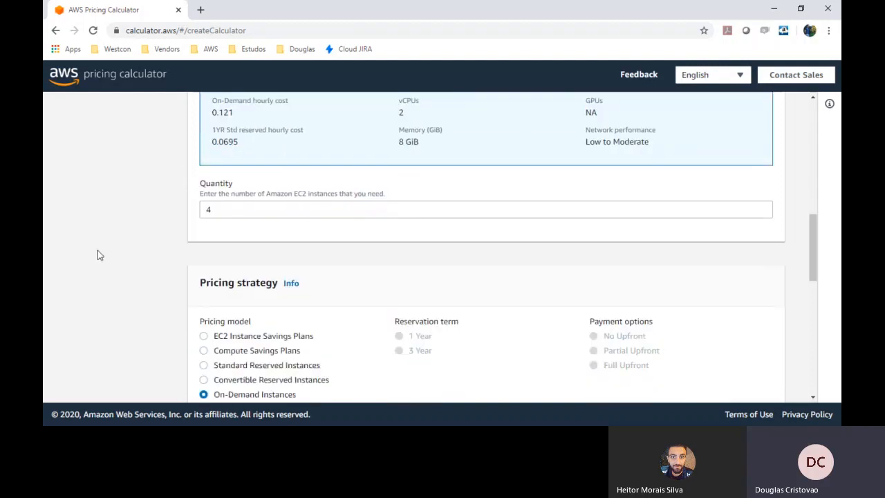
scroll(97, 252, down, 3)
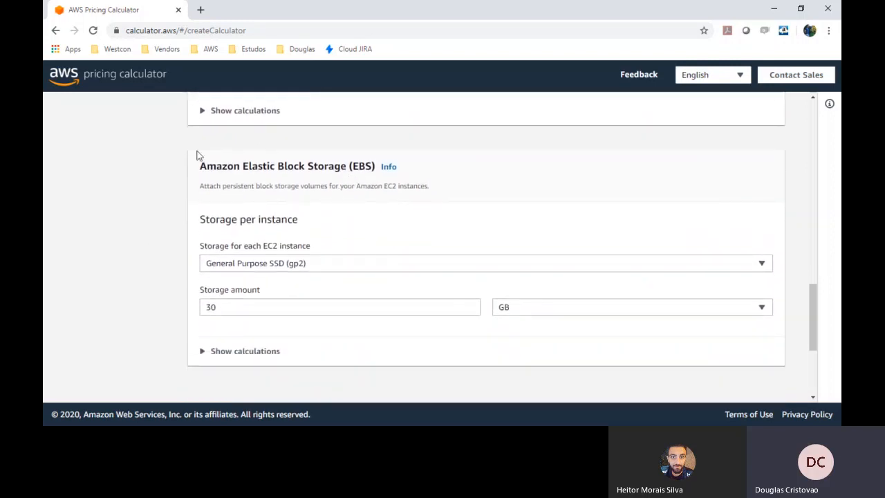
click(242, 266)
click(242, 269)
click(242, 267)
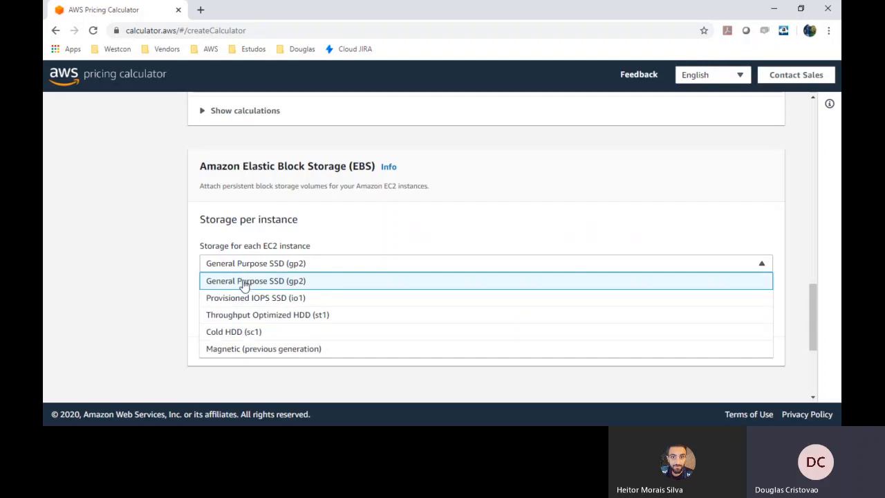
click(370, 299)
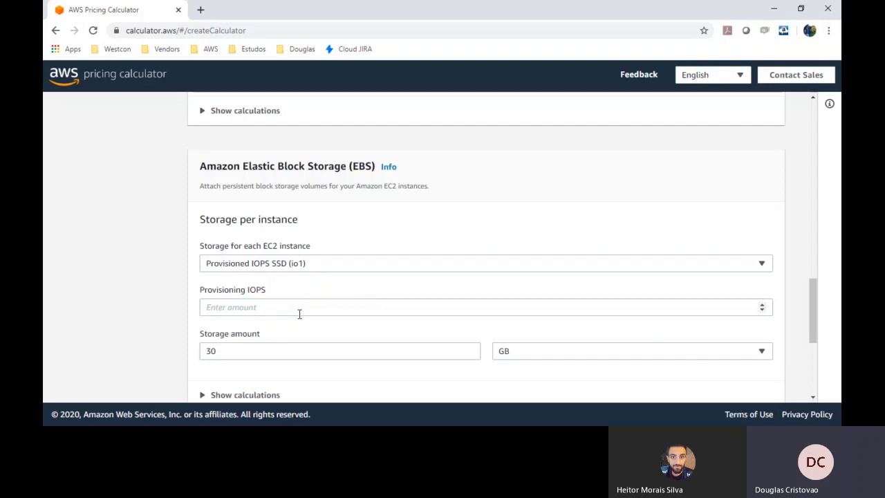
click(340, 264)
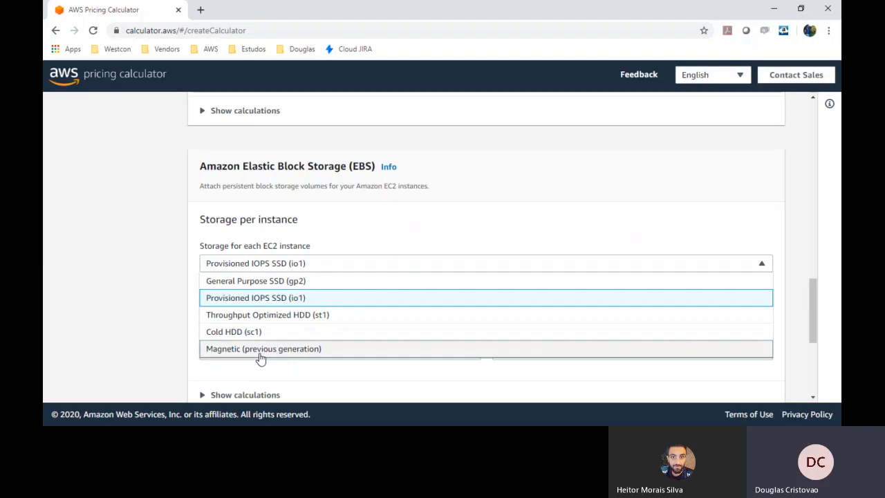
click(271, 280)
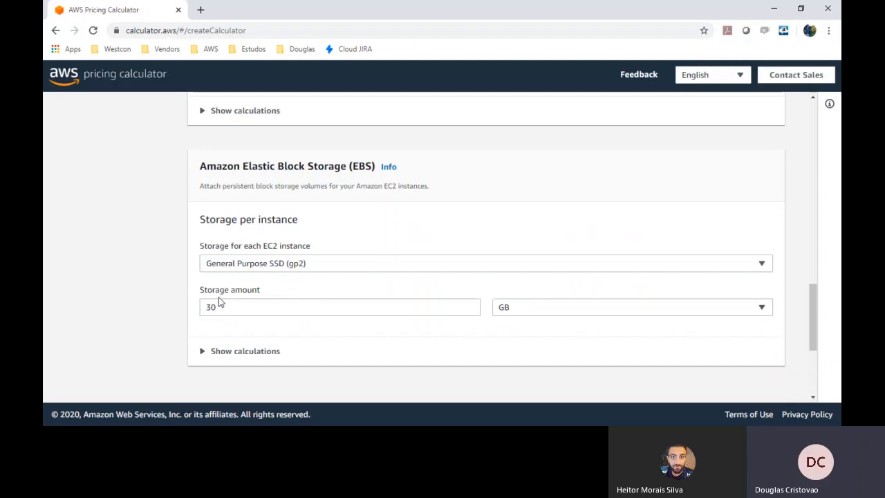
Step: Examine the EBS storage amount and its available units without changing them
drag(219, 305, 207, 307)
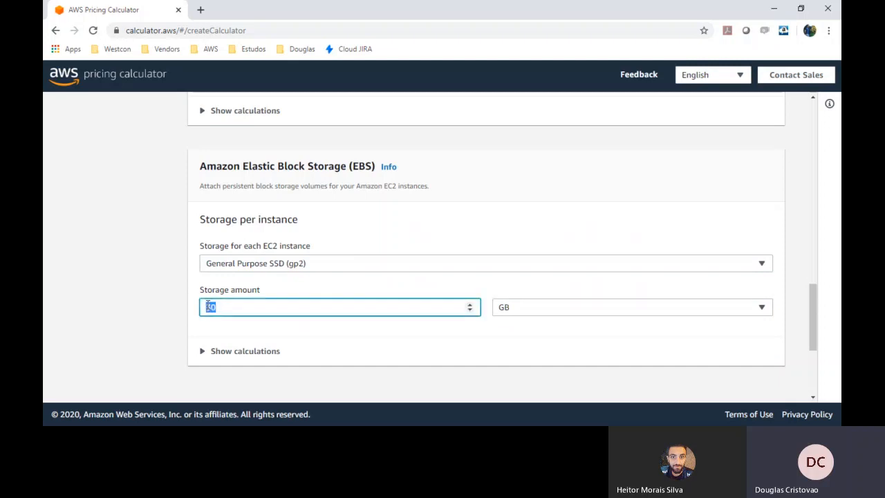
click(676, 312)
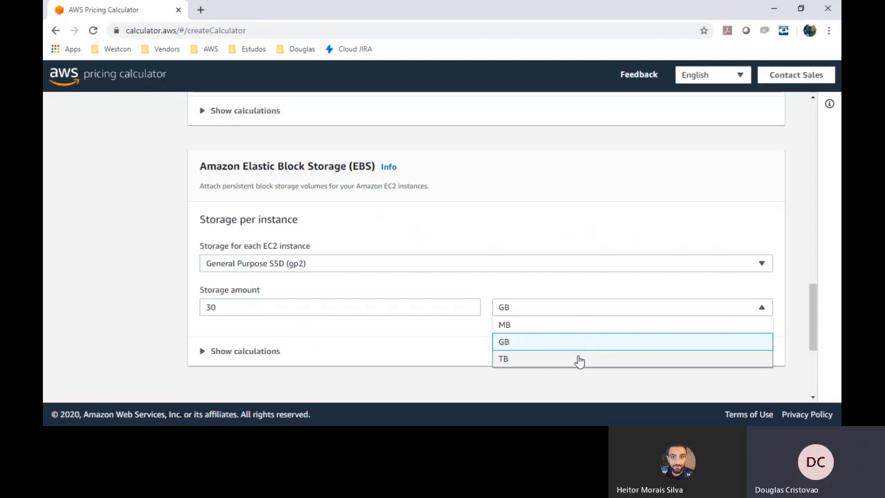
click(427, 333)
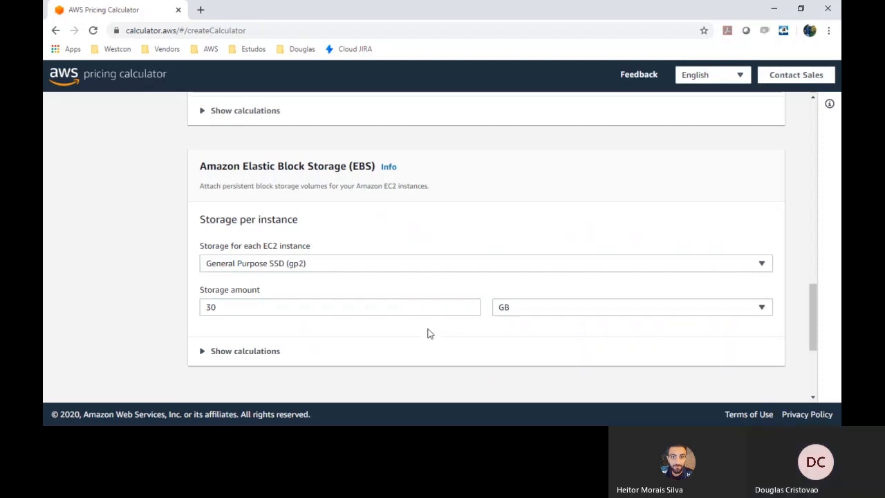
Step: Examine the cost calculations for the EBS storage and the On-Demand instances, collapsing each one after reading
scroll(427, 333, down, 1)
scroll(427, 333, up, 1)
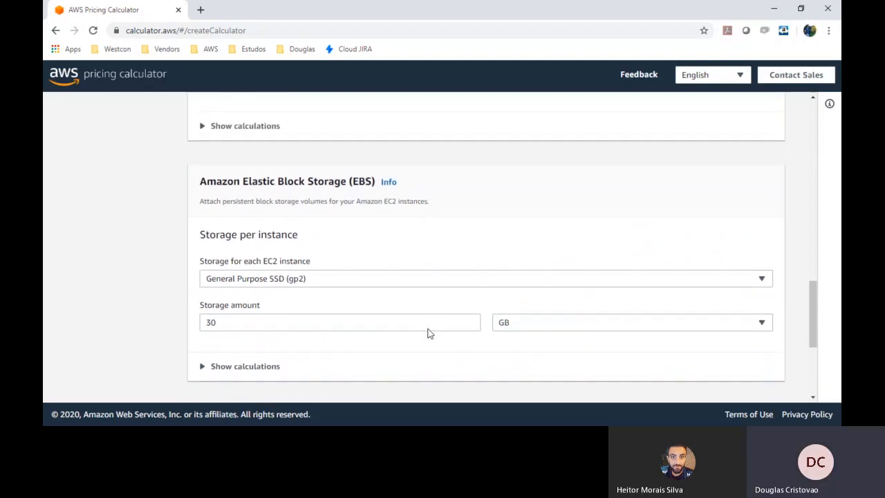
scroll(427, 333, down, 1)
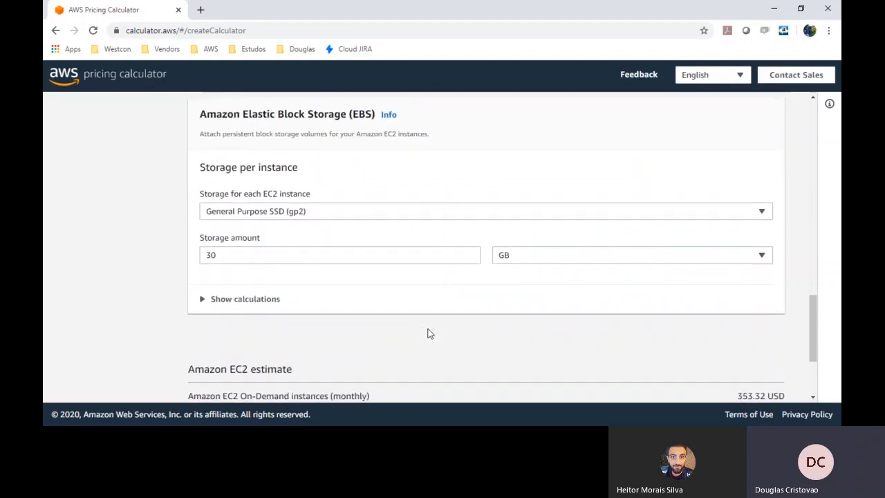
click(235, 302)
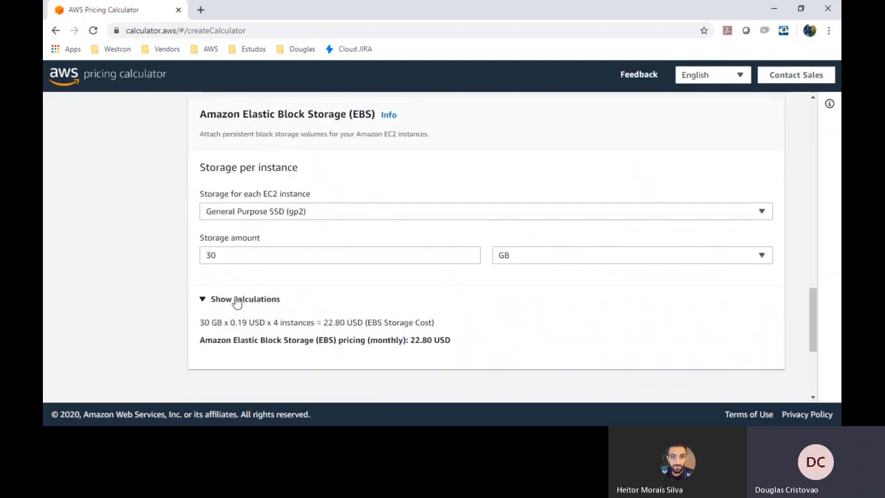
click(235, 301)
scroll(236, 302, up, 3)
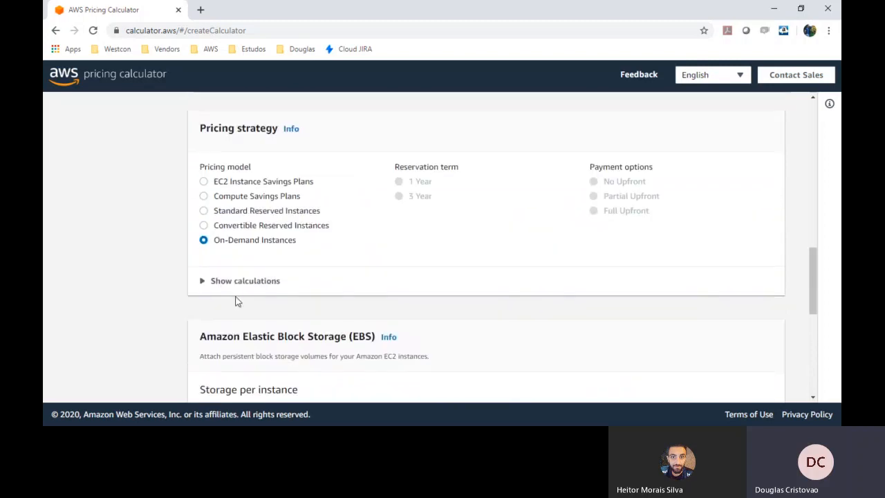
click(244, 283)
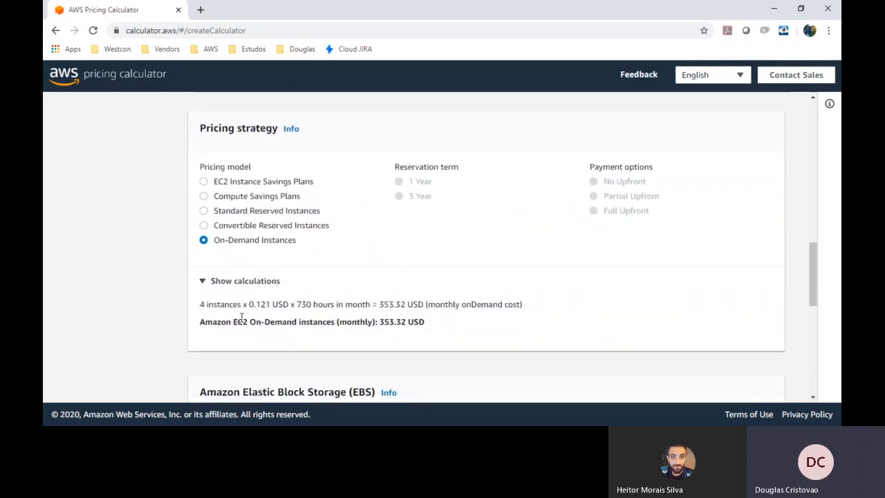
drag(205, 307, 379, 309)
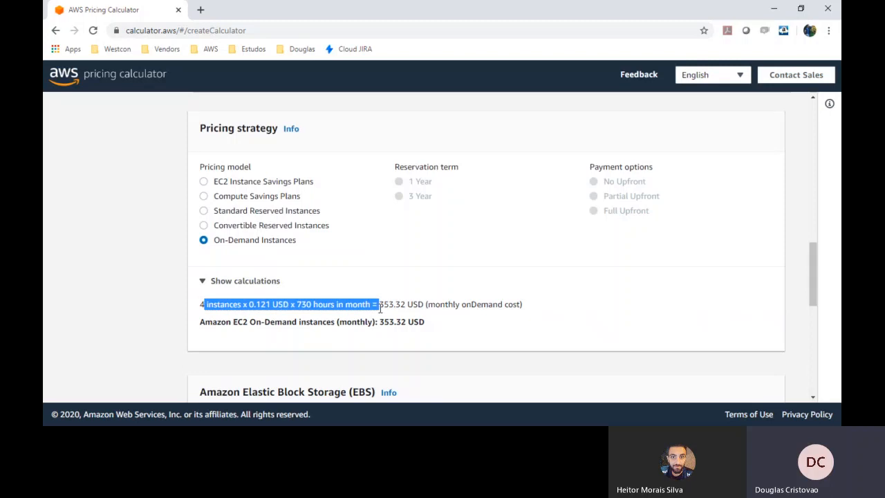
click(233, 282)
scroll(233, 282, up, 2)
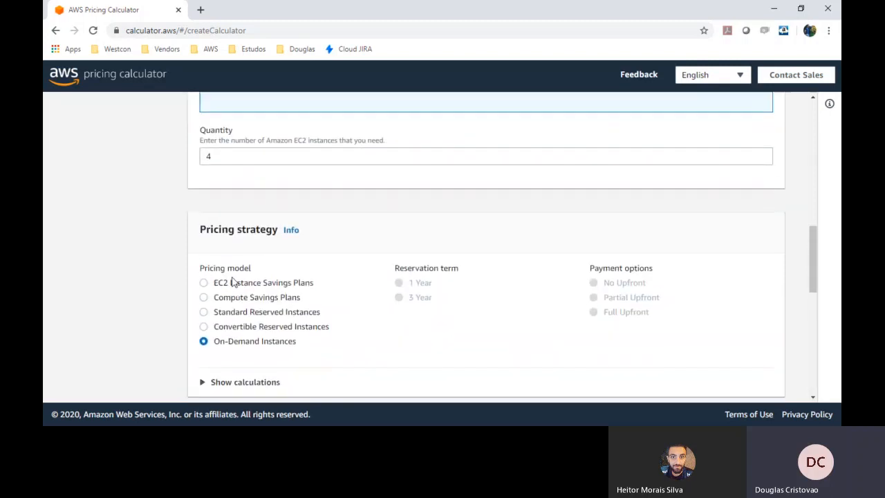
Step: Review the quick estimate's instance quantity, pricing strategy, EBS storage and Amazon EC2 monthly cost summary
scroll(233, 282, up, 4)
scroll(233, 283, down, 9)
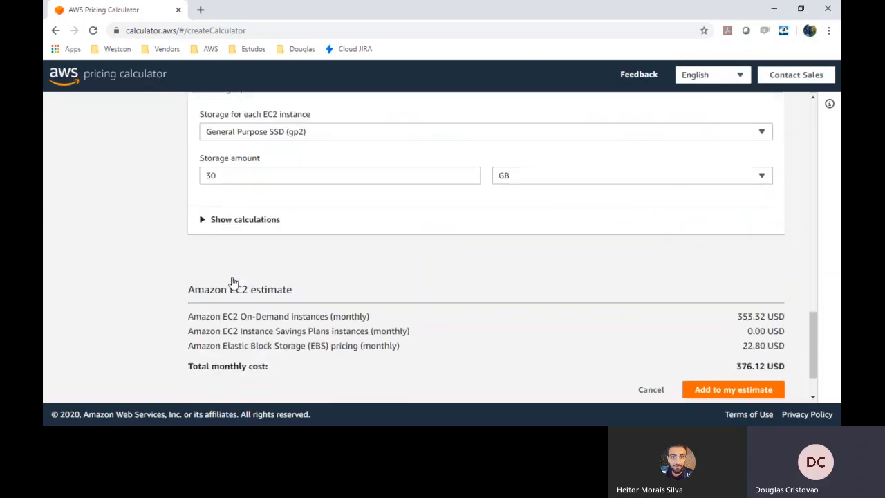
scroll(233, 282, down, 2)
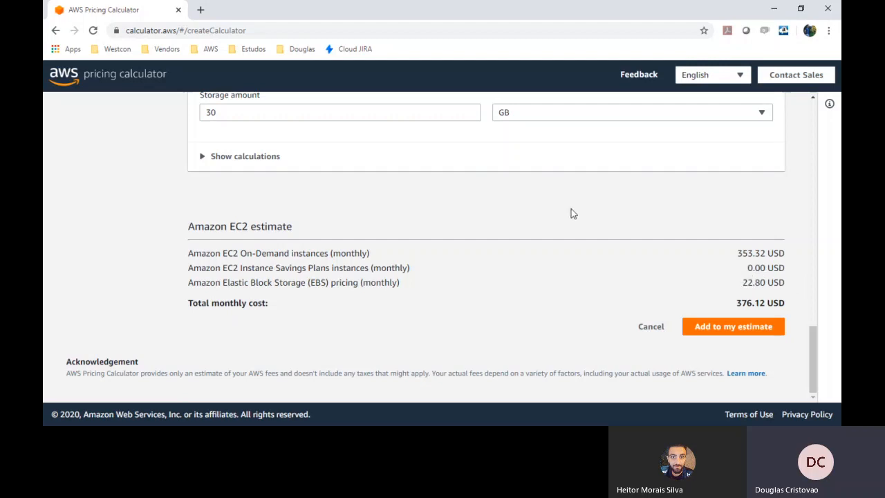
scroll(571, 210, up, 7)
scroll(572, 215, up, 6)
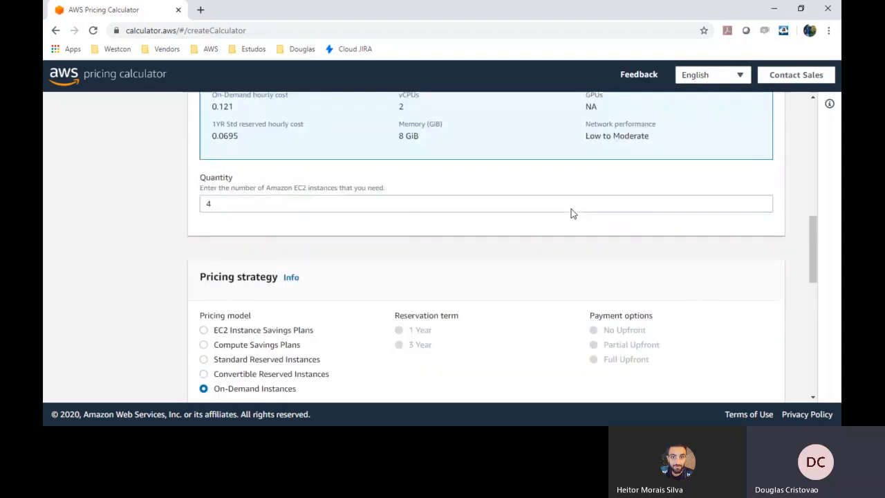
scroll(571, 213, down, 6)
scroll(571, 213, down, 7)
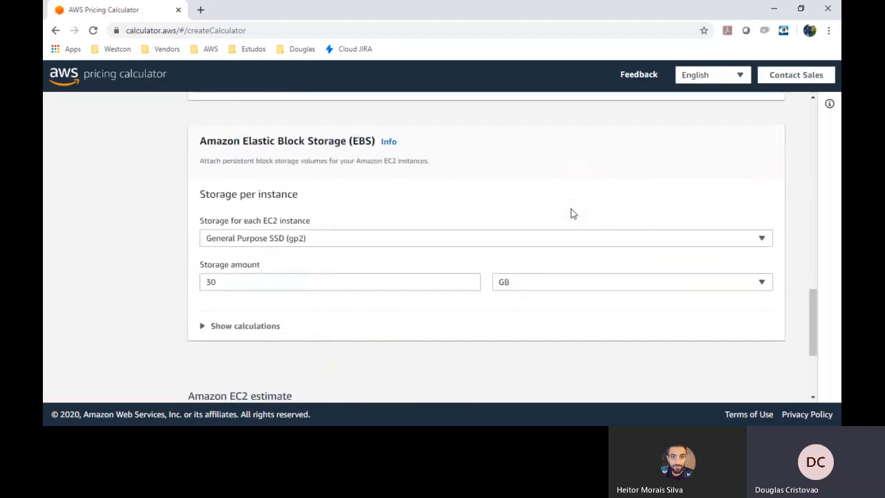
Step: Switch the Amazon EC2 configuration from a quick estimate to an Advance estimate
scroll(571, 214, up, 14)
scroll(572, 209, up, 1)
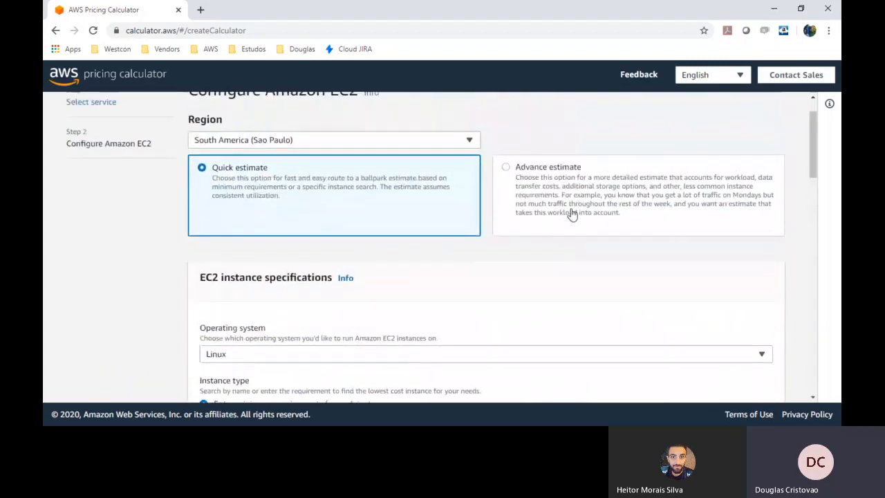
click(530, 188)
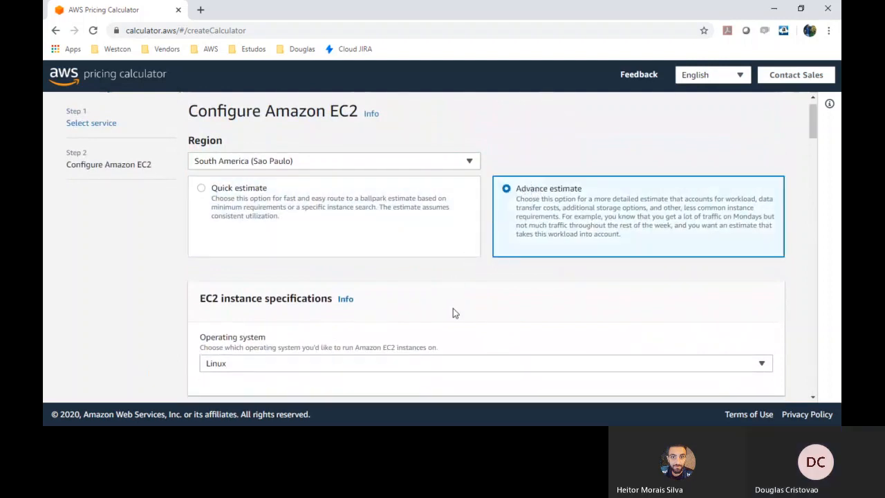
Step: Try the Daily spike traffic workload and examine its workload days, baseline, peak and peak duration settings
scroll(453, 309, down, 2)
scroll(454, 313, down, 1)
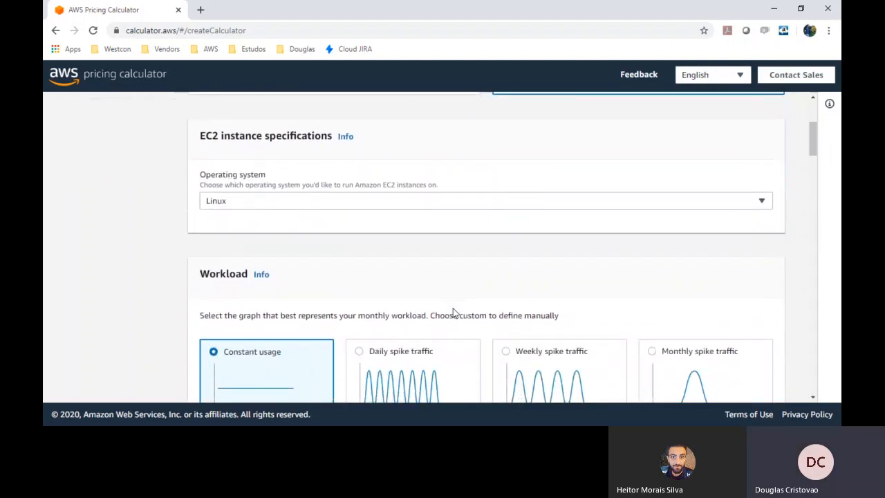
scroll(454, 313, down, 2)
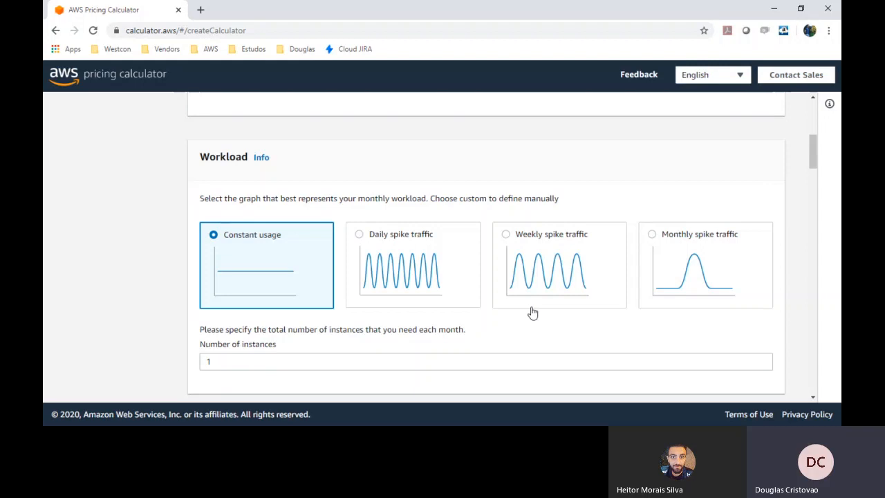
scroll(533, 314, down, 2)
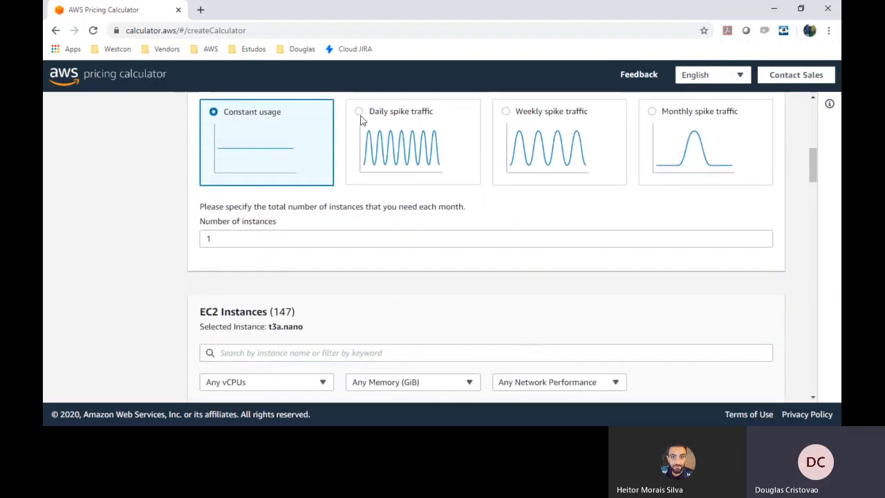
click(360, 112)
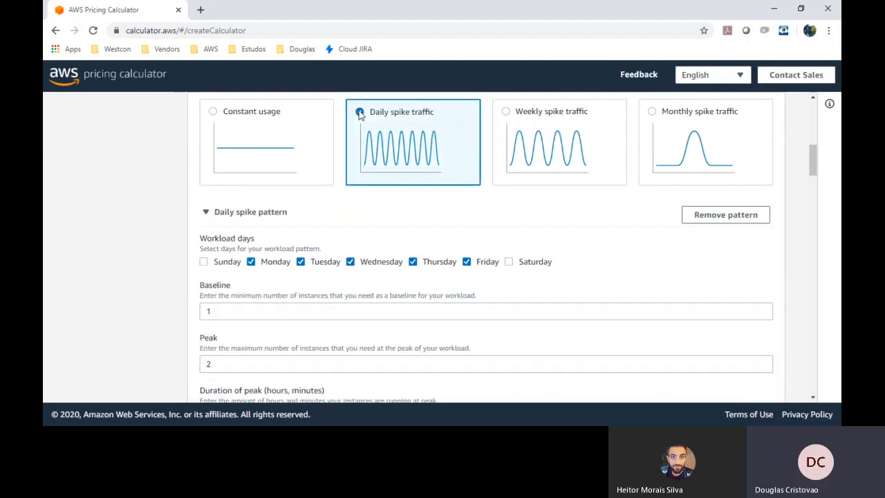
scroll(296, 289, down, 2)
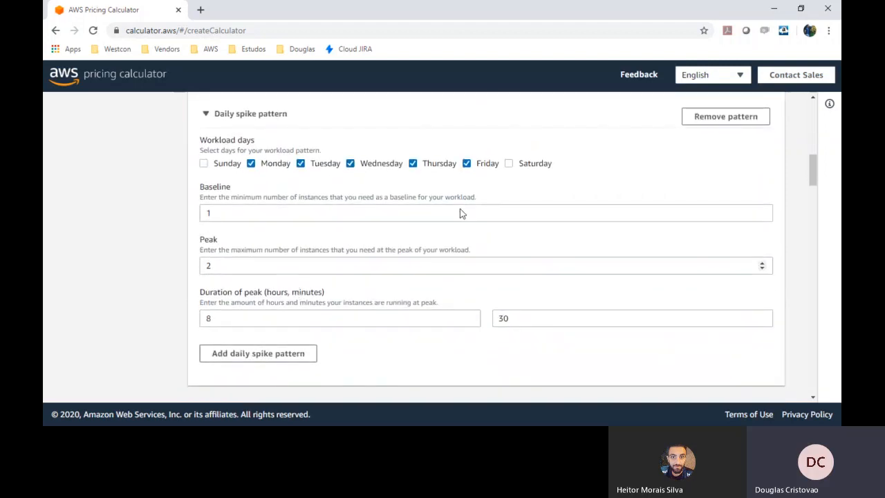
Step: Select the Weekly spike traffic workload and review its baseline, peak and peak duration fields without changing them
scroll(511, 203, up, 3)
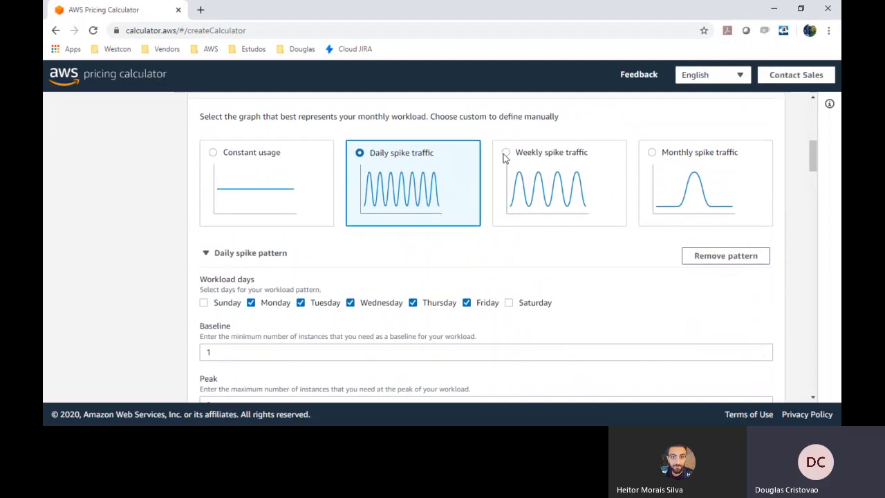
click(505, 154)
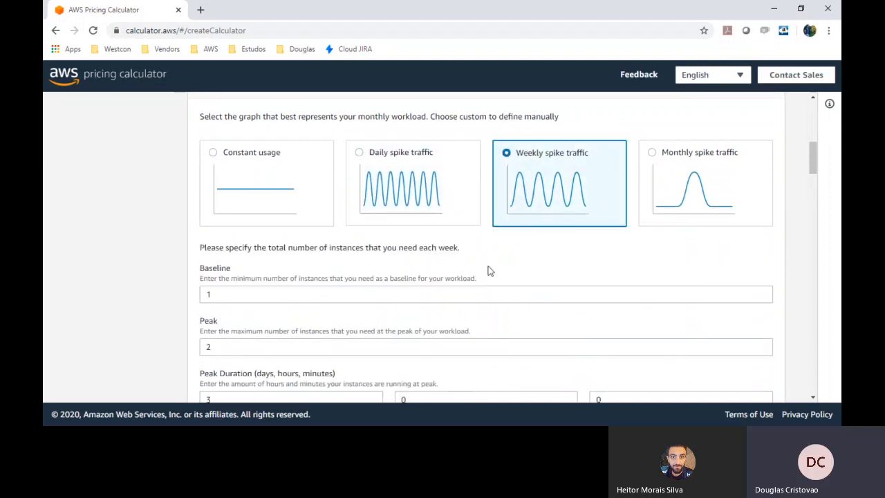
scroll(488, 270, down, 1)
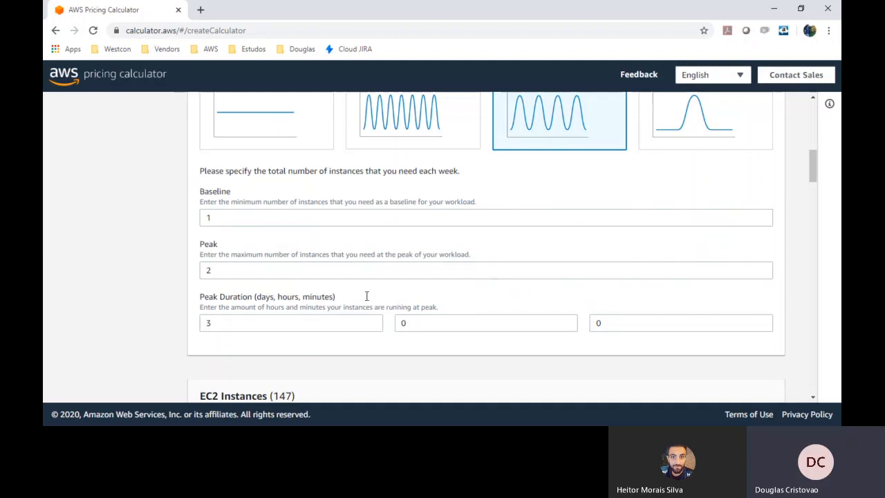
drag(228, 326, 194, 329)
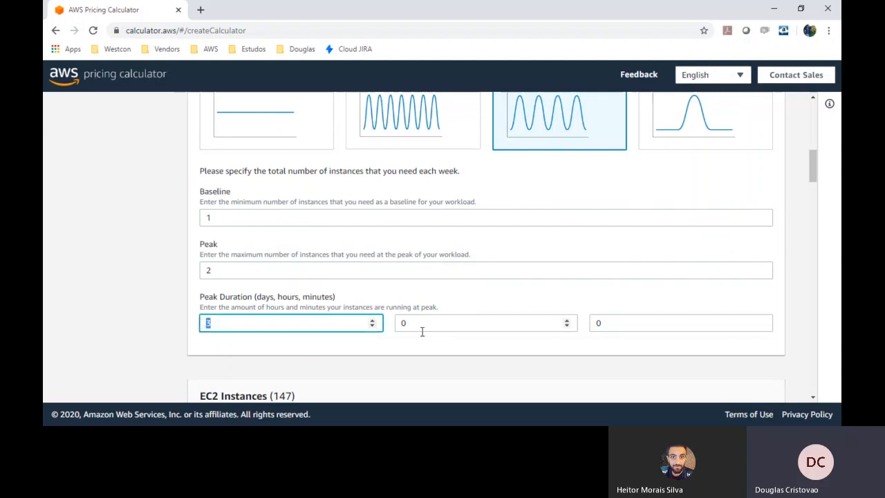
drag(420, 331, 381, 333)
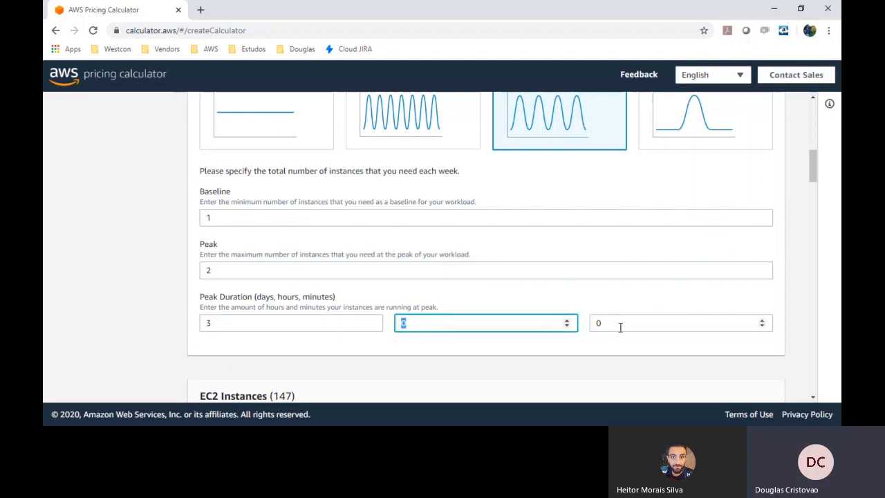
drag(620, 325, 577, 326)
click(143, 259)
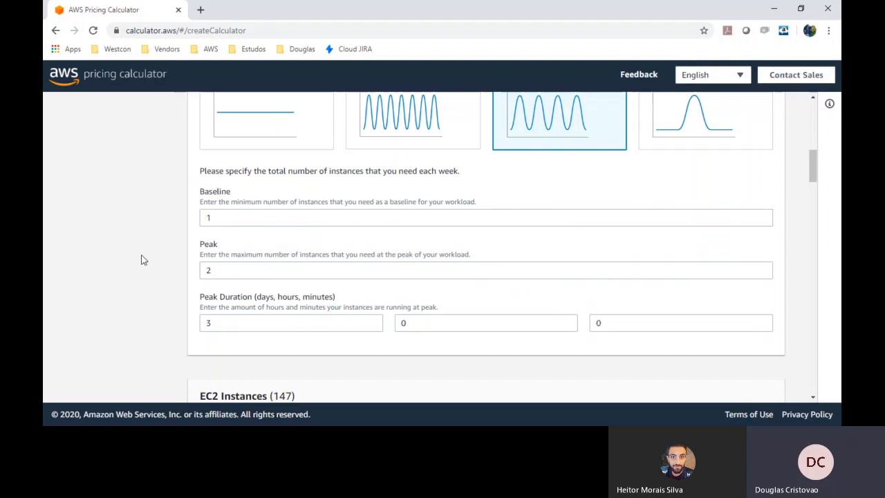
scroll(143, 259, up, 1)
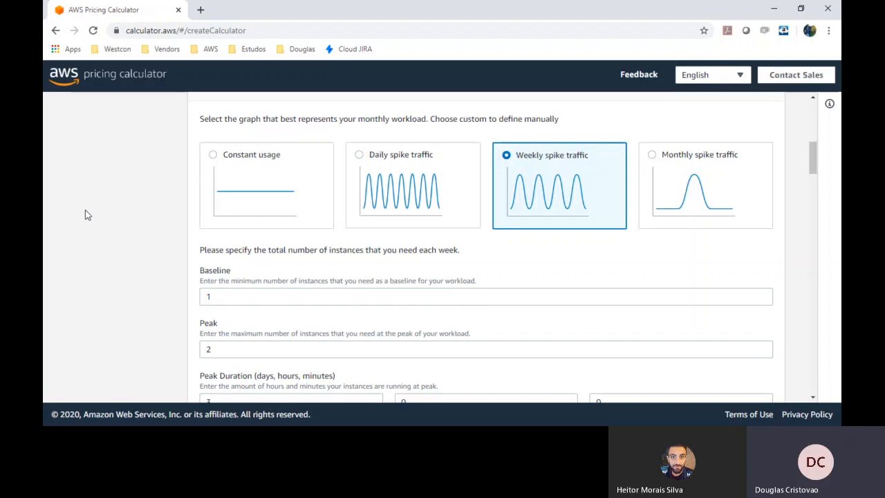
Step: Filter the EC2 instances list by 2 vCPUs and 4 GiB of memory
scroll(85, 214, down, 3)
scroll(85, 215, down, 3)
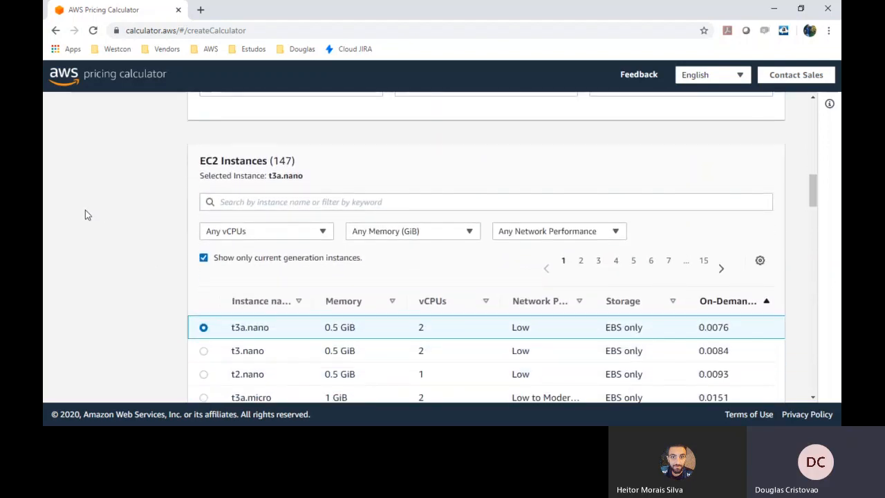
click(244, 215)
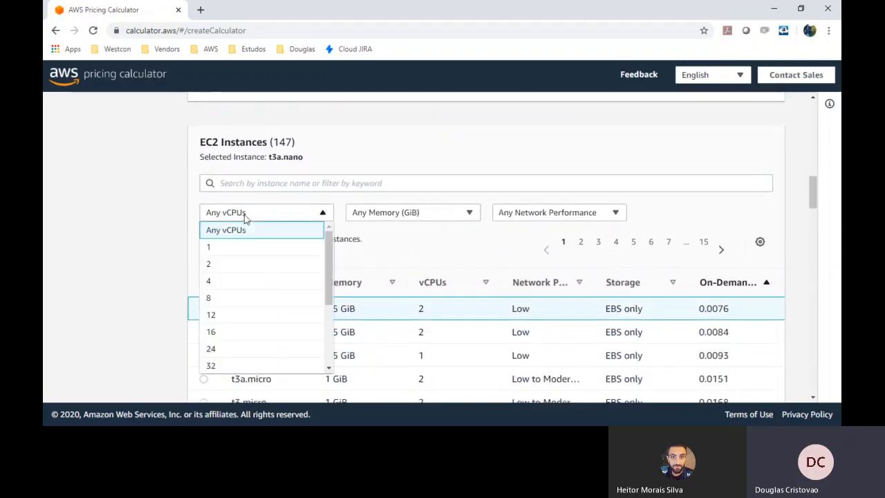
click(227, 269)
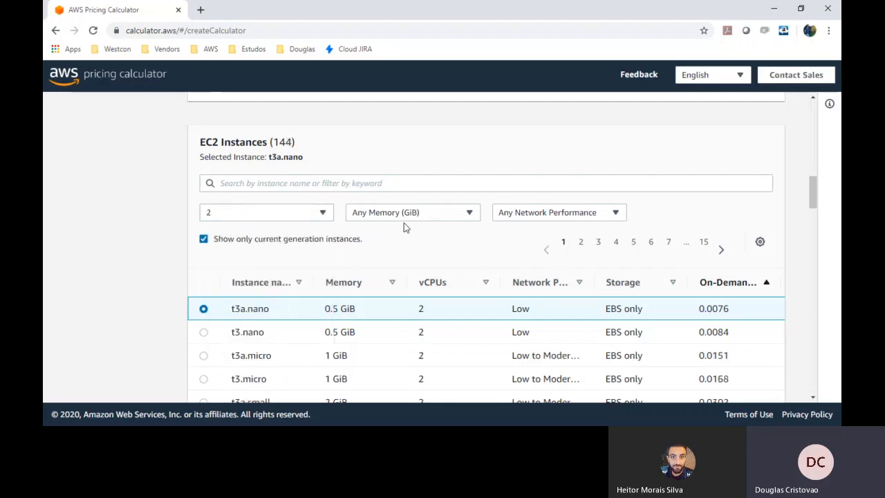
click(428, 220)
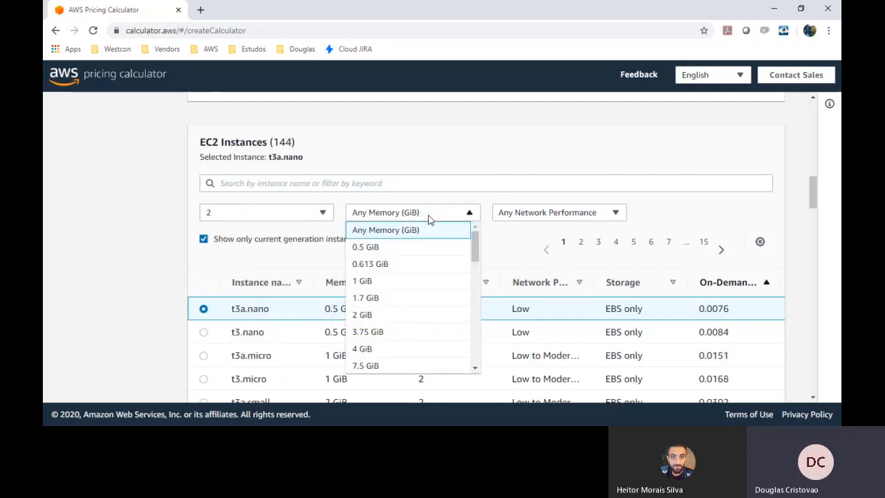
click(372, 352)
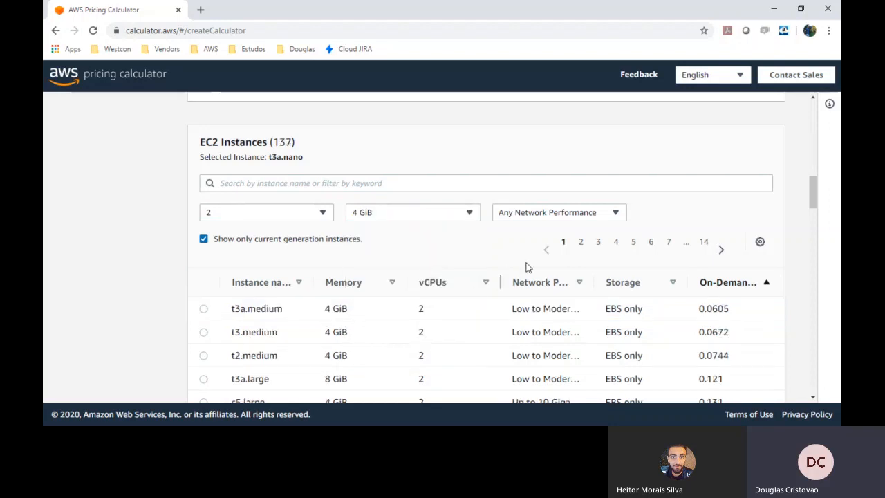
Step: Examine the network performance filter options for the EC2 instances and leave the filter unchanged
click(566, 220)
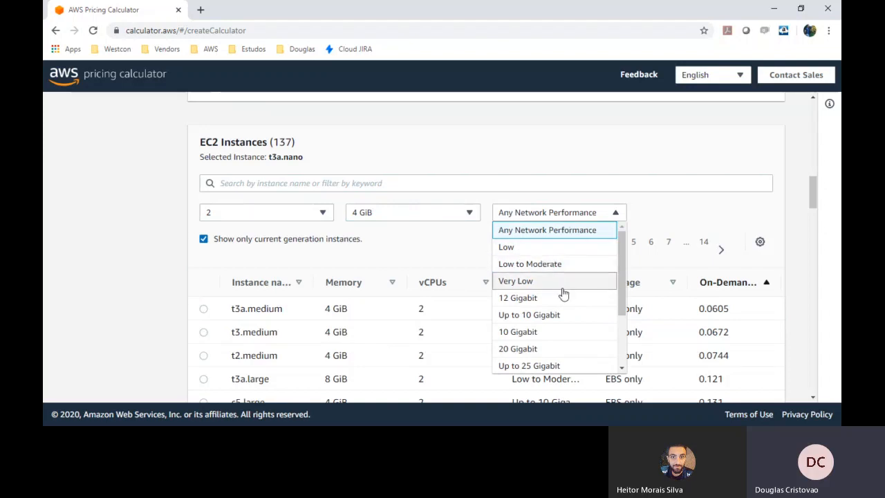
scroll(560, 346, down, 3)
scroll(558, 344, up, 3)
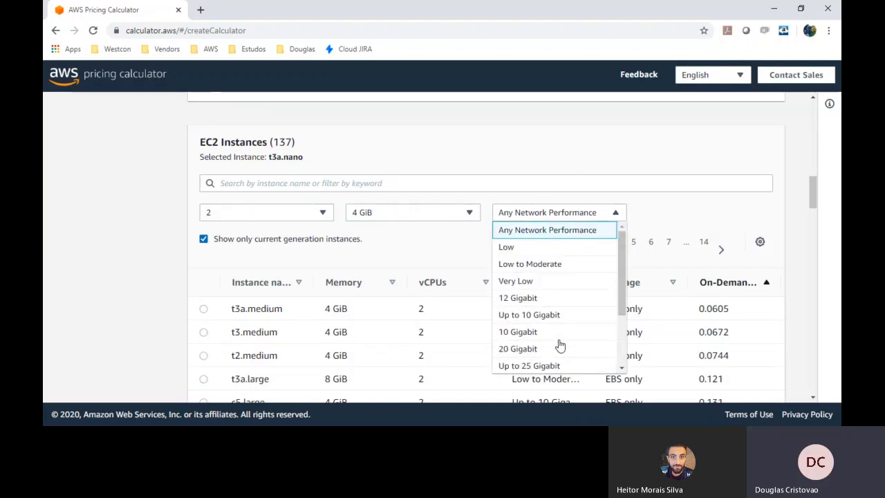
click(103, 259)
Step: Look through the filtered EC2 instances and select t3a.medium
scroll(156, 258, down, 2)
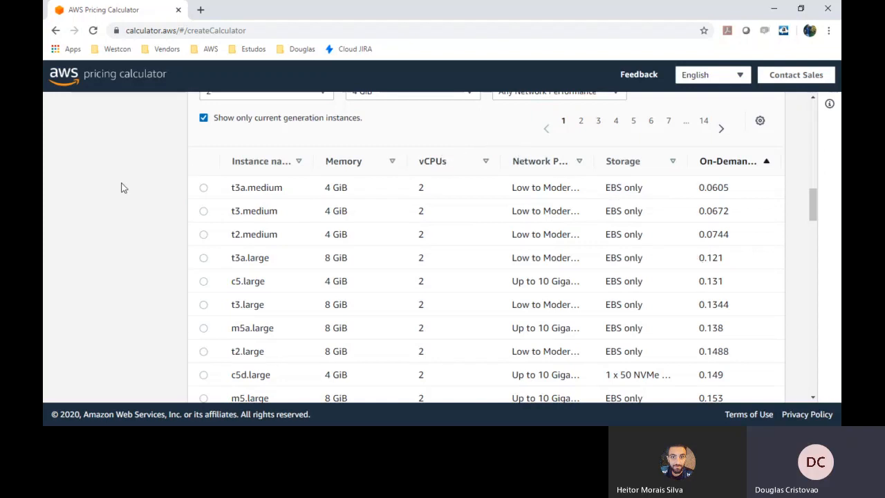
scroll(121, 187, down, 3)
scroll(122, 188, down, 1)
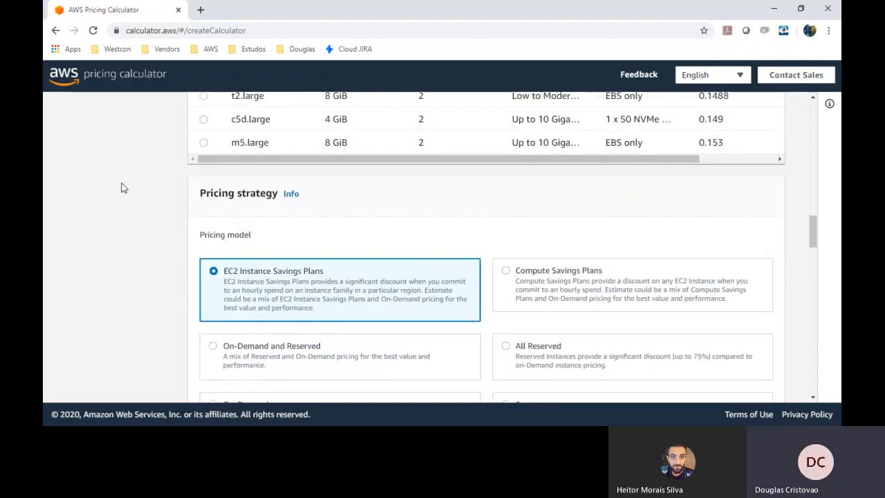
scroll(122, 188, up, 4)
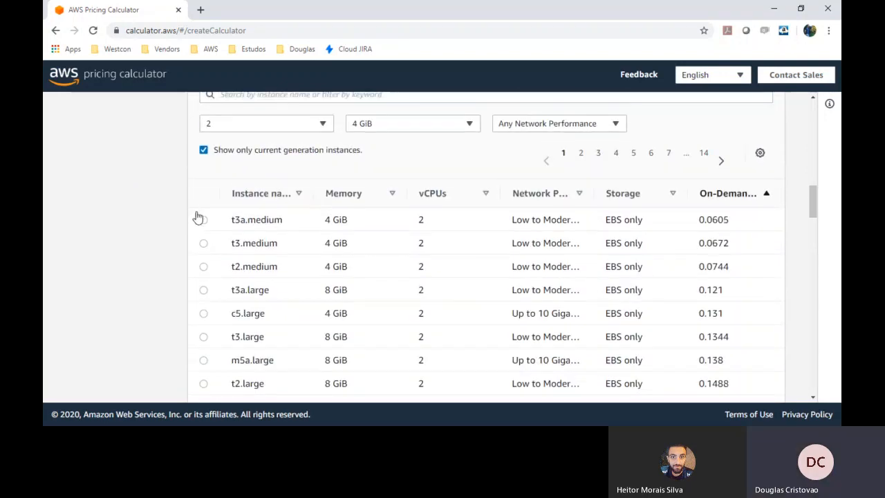
click(203, 220)
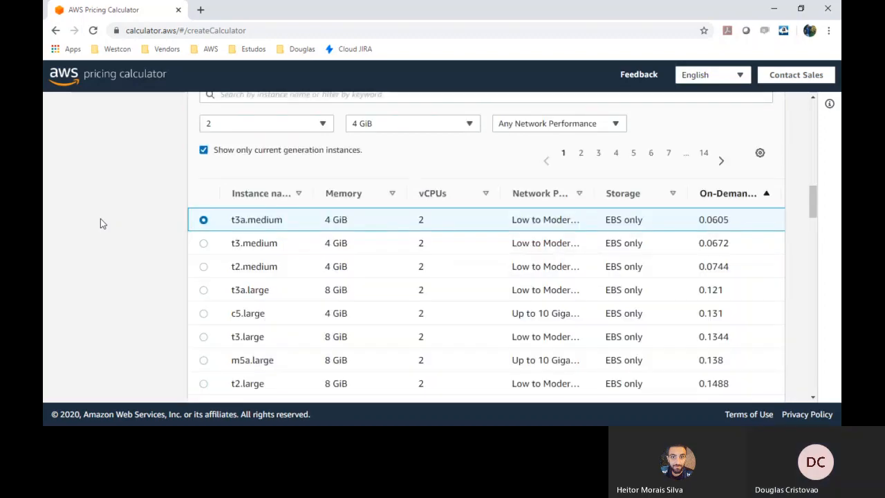
Step: Set the pricing model to On-Demand, trying On-Demand and Reserved for comparison before returning to On-Demand
scroll(100, 224, down, 5)
scroll(100, 218, down, 2)
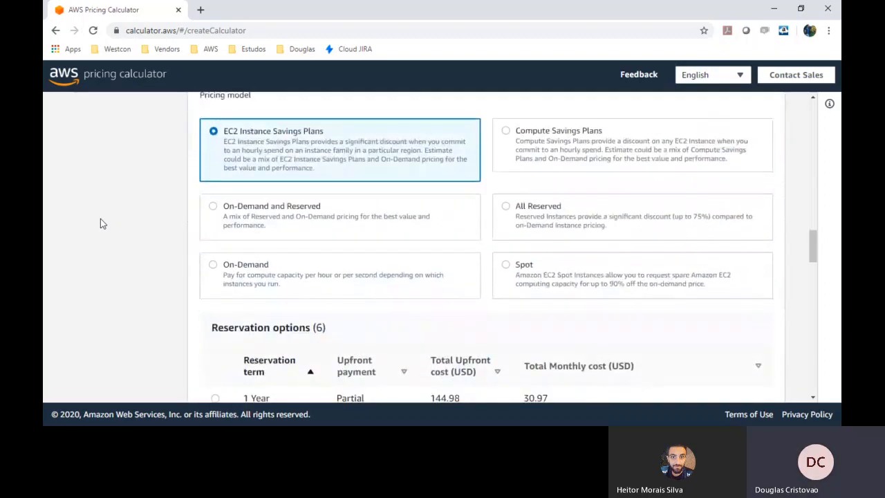
scroll(100, 219, up, 1)
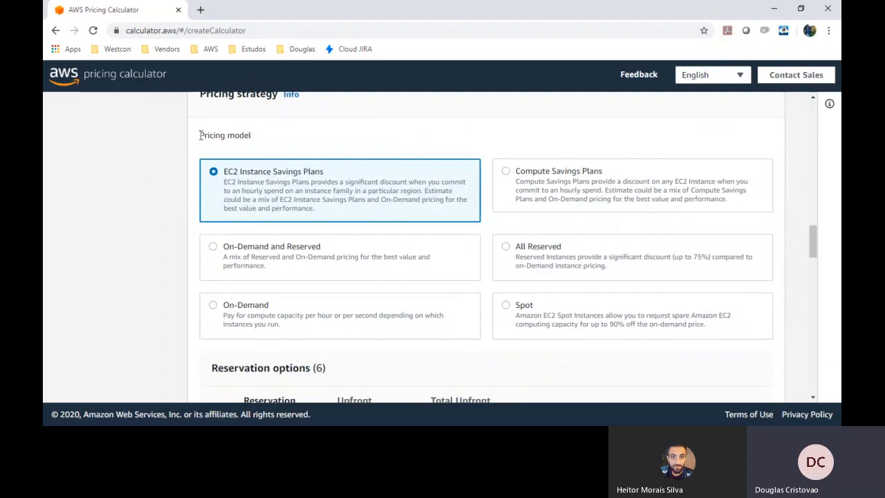
click(213, 306)
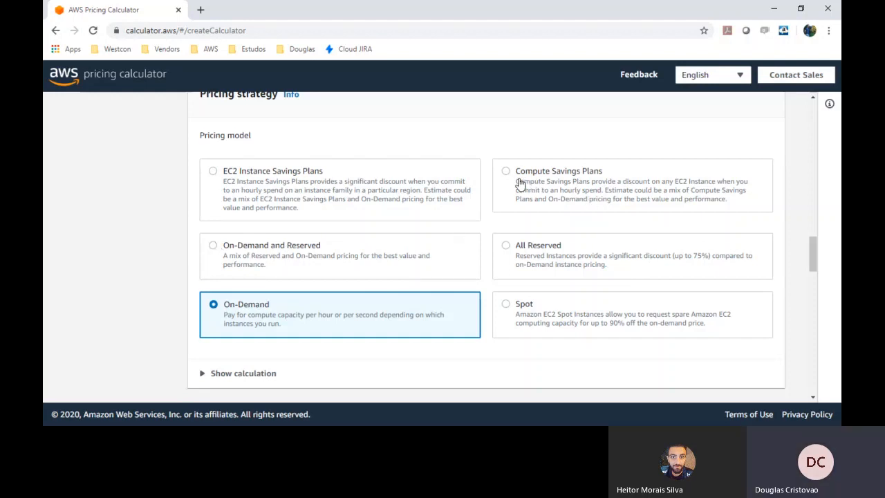
click(277, 271)
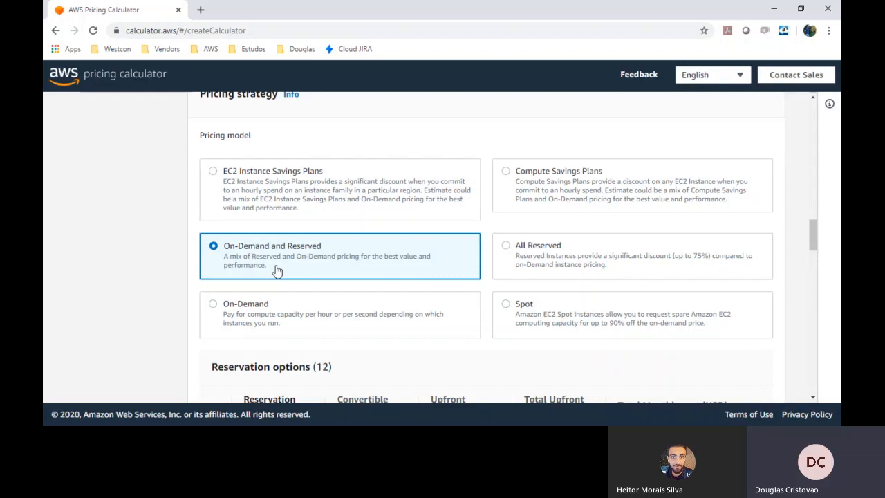
click(247, 314)
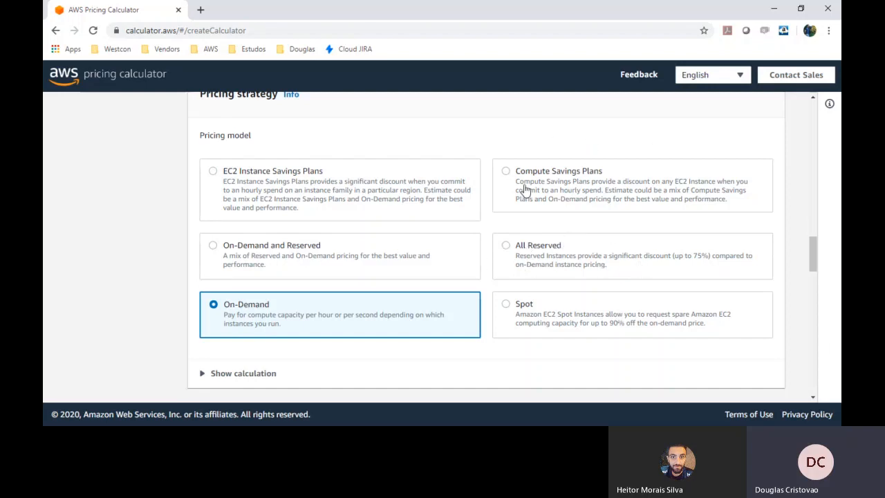
scroll(617, 181, down, 2)
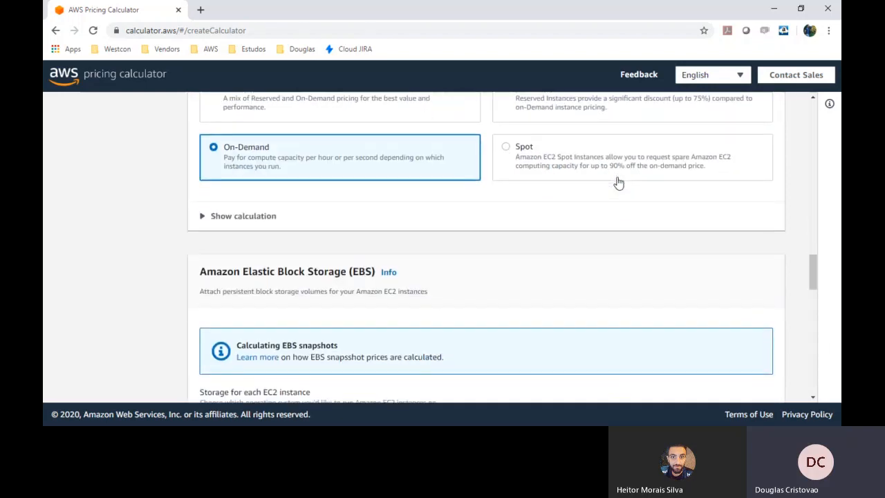
Step: Review the EBS storage settings and the available snapshot frequency options, keeping the 2x Daily selection
scroll(618, 181, down, 2)
scroll(618, 182, down, 1)
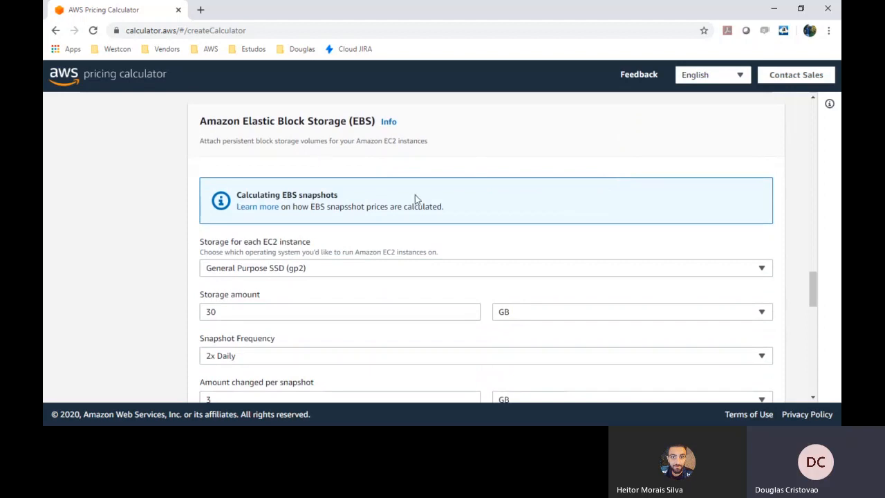
scroll(251, 276, down, 1)
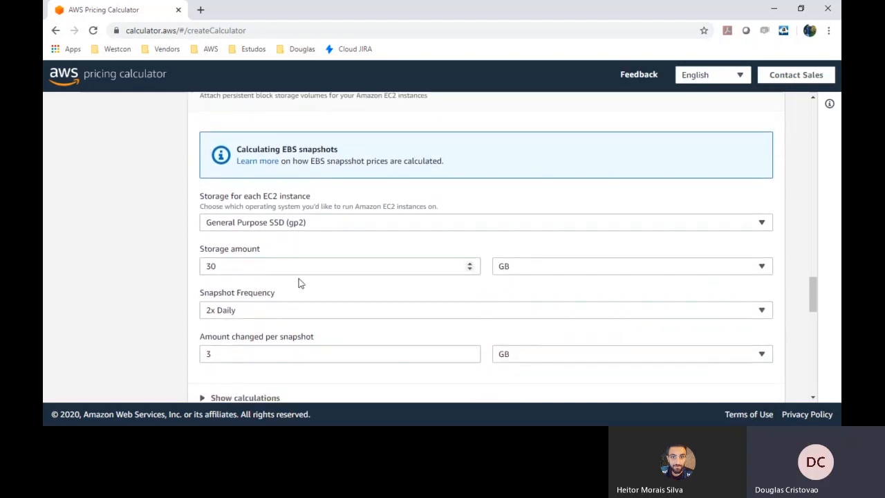
click(252, 317)
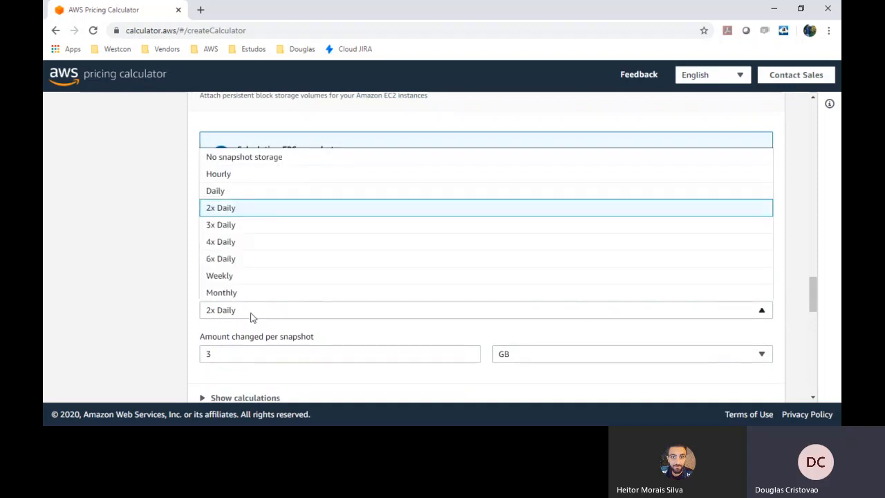
click(146, 281)
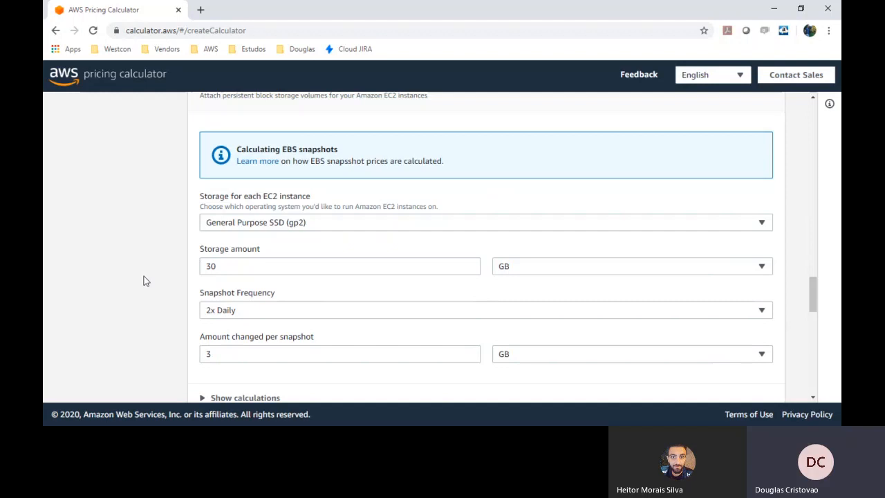
click(267, 310)
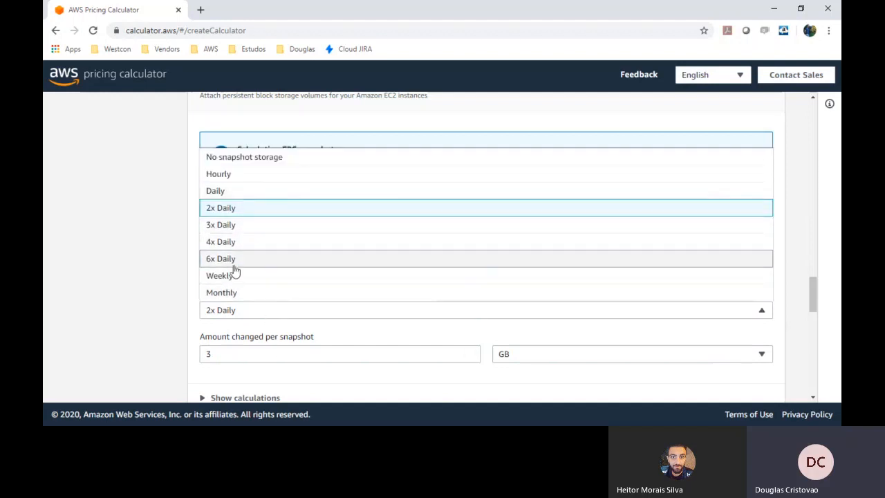
click(124, 260)
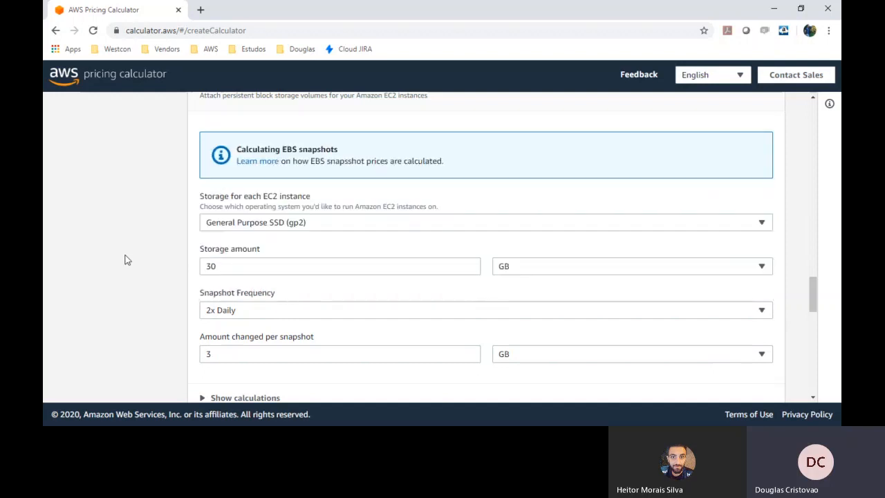
Step: Examine the inbound, intra-region and outbound data transfer settings and the Amazon EC2 cost summary of the advance estimate
scroll(124, 259, down, 3)
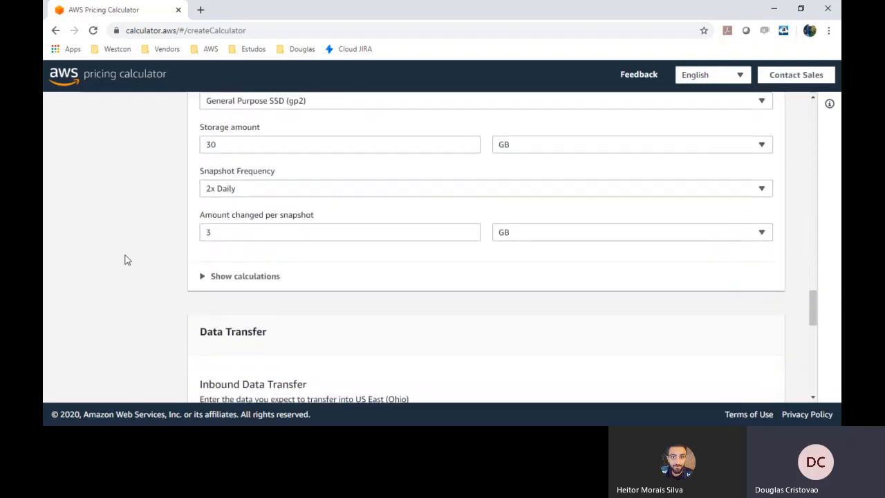
scroll(124, 260, down, 2)
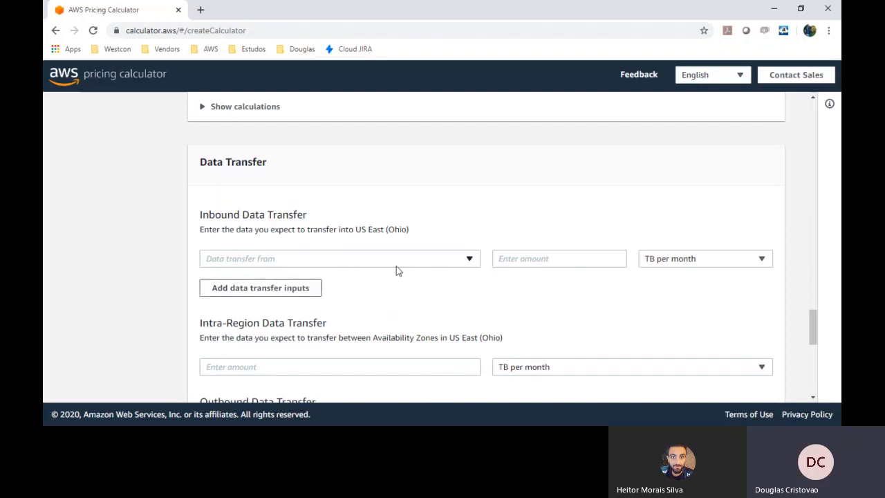
scroll(396, 270, down, 5)
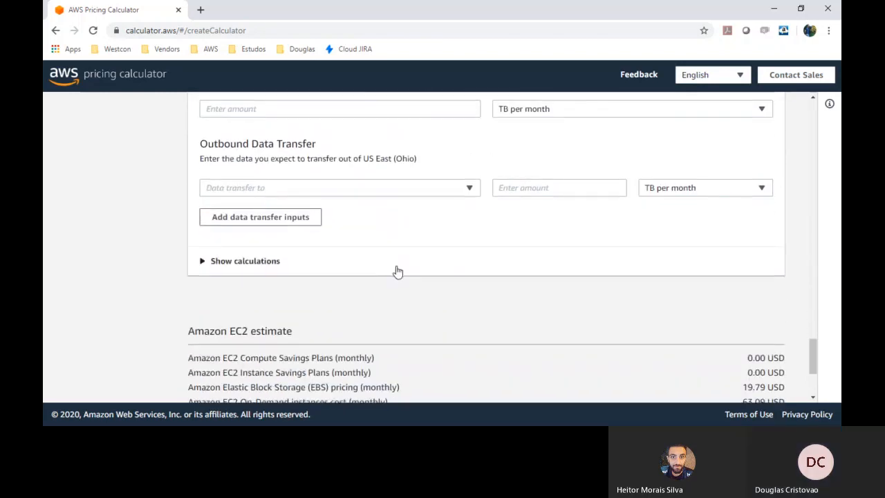
scroll(395, 270, down, 1)
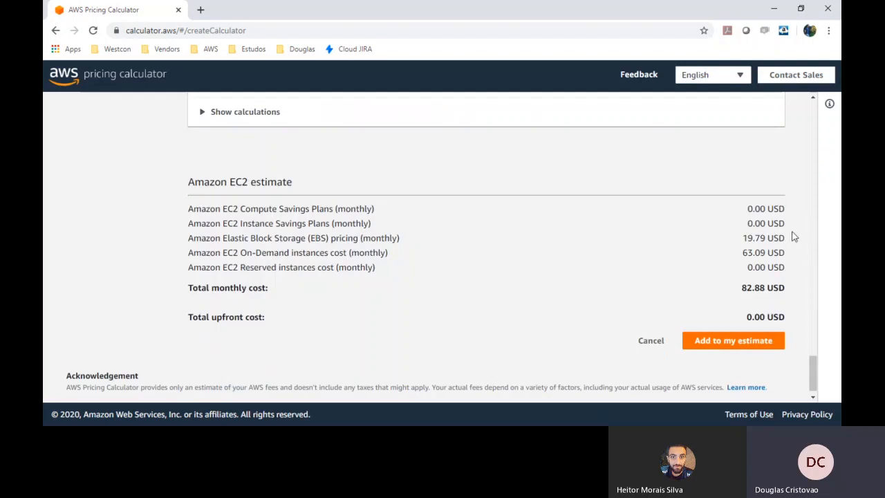
scroll(794, 236, up, 4)
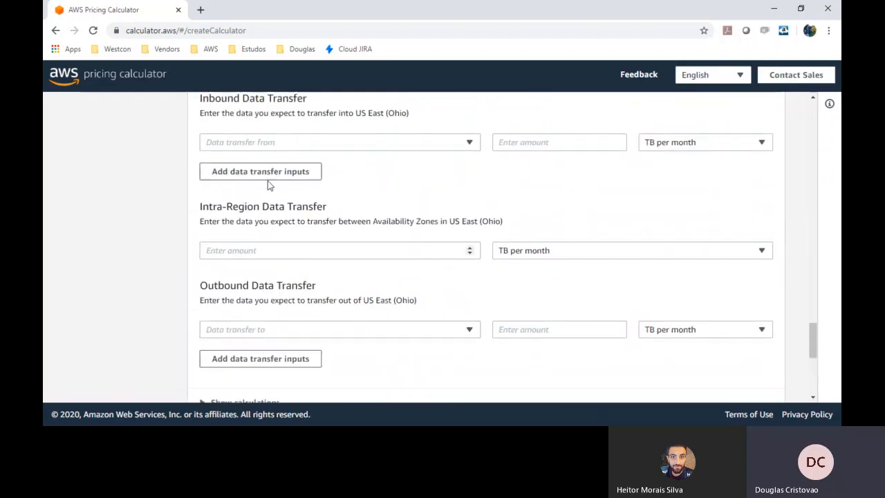
scroll(269, 184, up, 1)
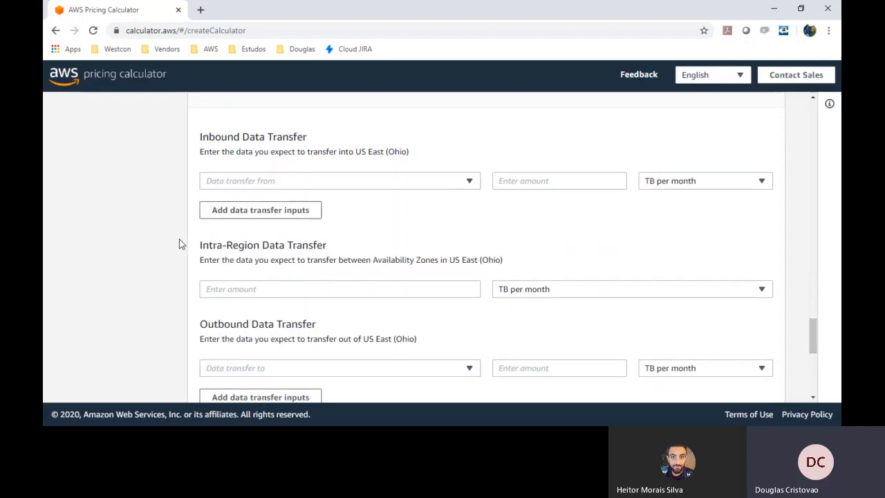
drag(197, 250, 519, 263)
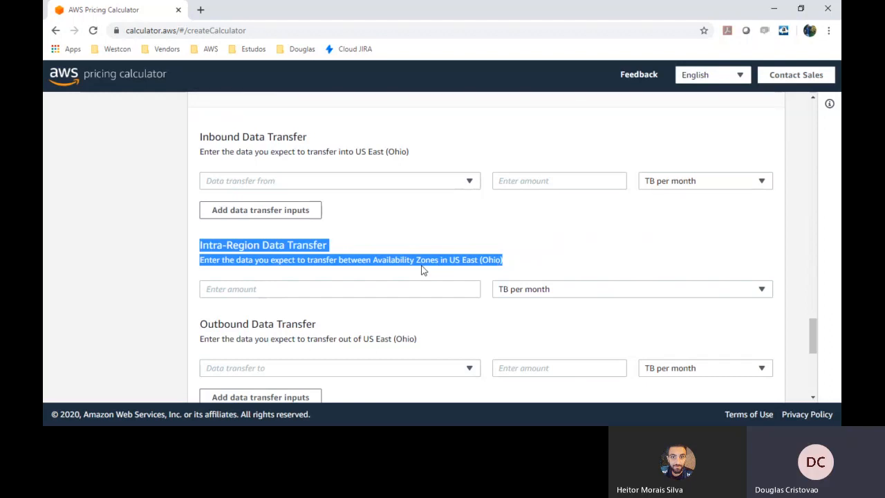
scroll(423, 271, down, 1)
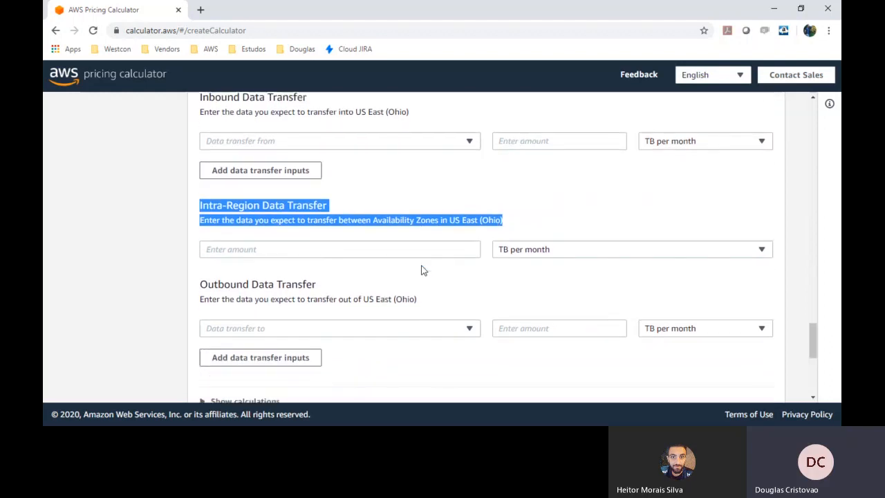
click(198, 284)
drag(198, 284, 417, 301)
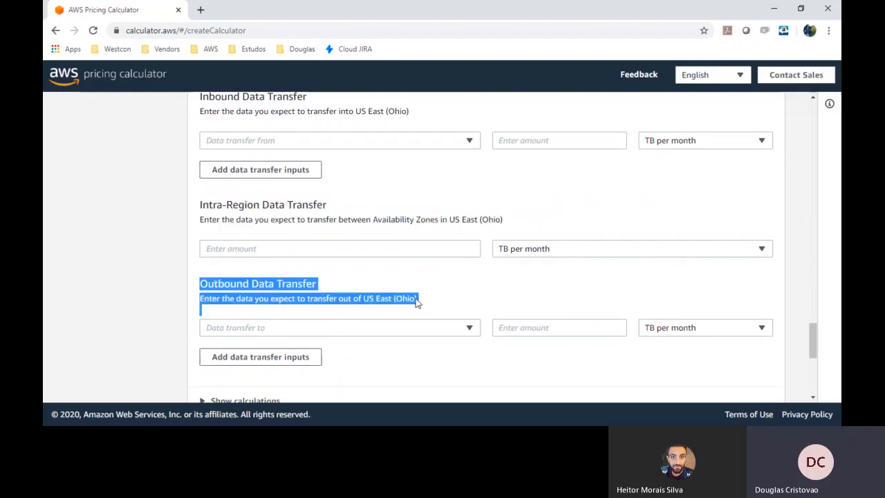
click(173, 265)
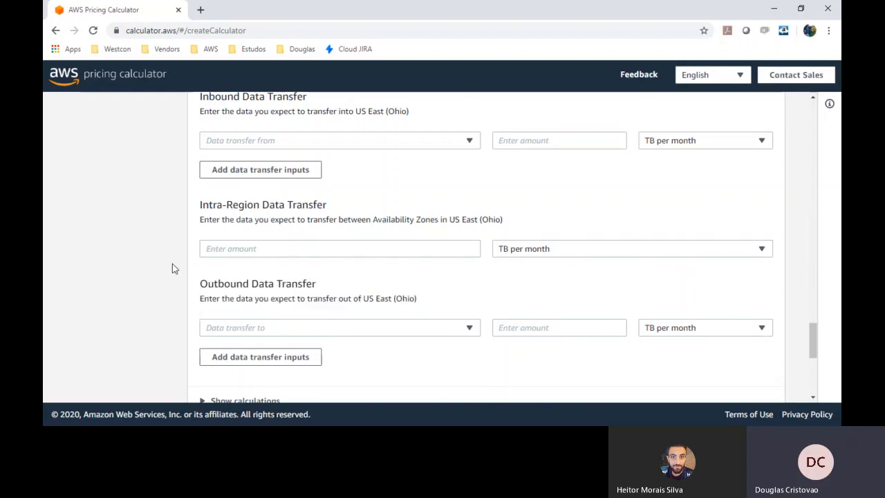
Step: Switch the EC2 configuration back to Quick estimate and add it to My Estimate with its existing On-Demand settings
scroll(263, 330, up, 10)
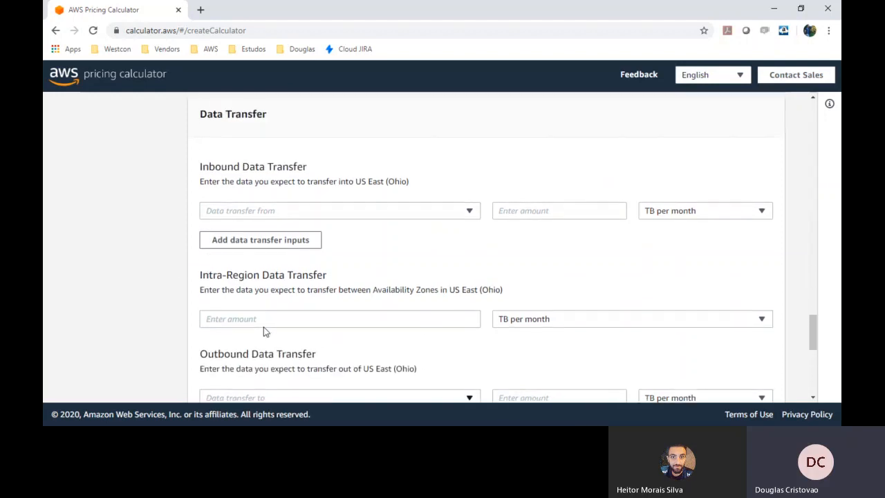
scroll(263, 328, up, 15)
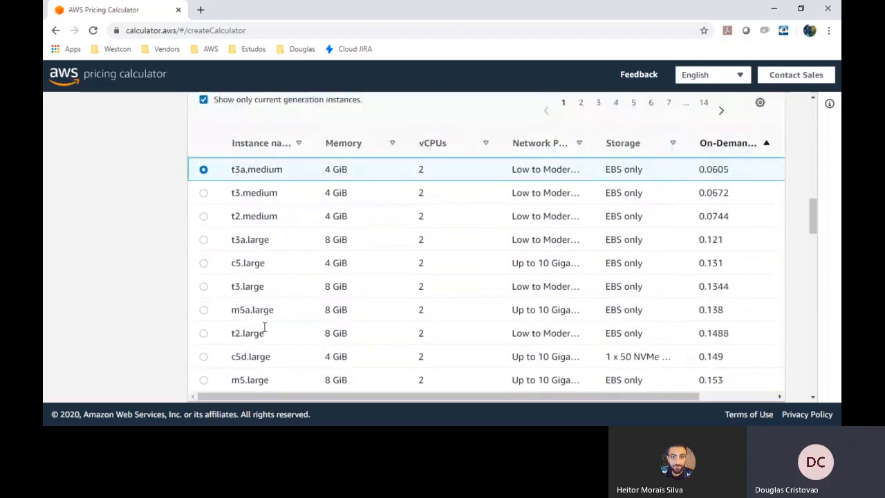
scroll(256, 358, up, 5)
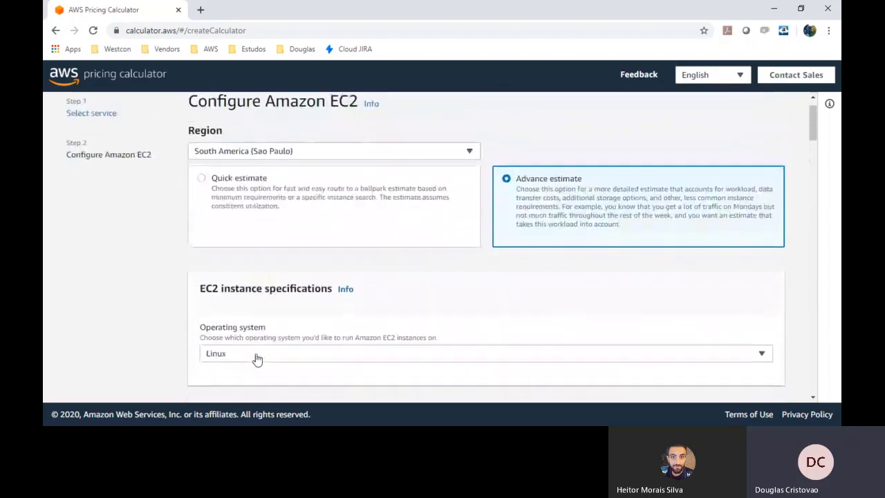
click(318, 229)
scroll(318, 229, down, 10)
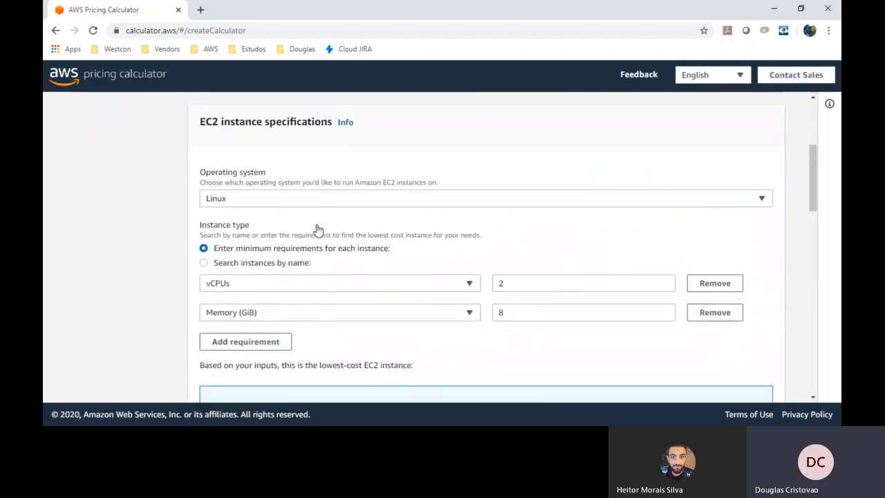
scroll(318, 230, down, 5)
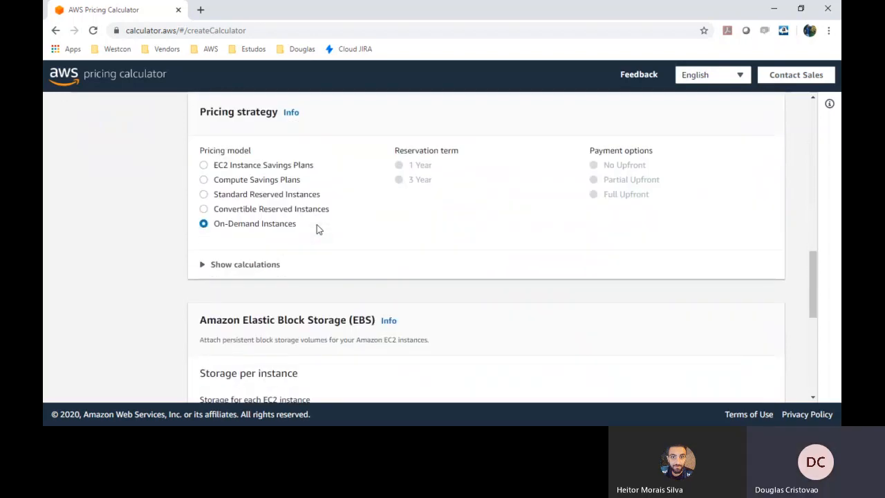
scroll(318, 230, down, 3)
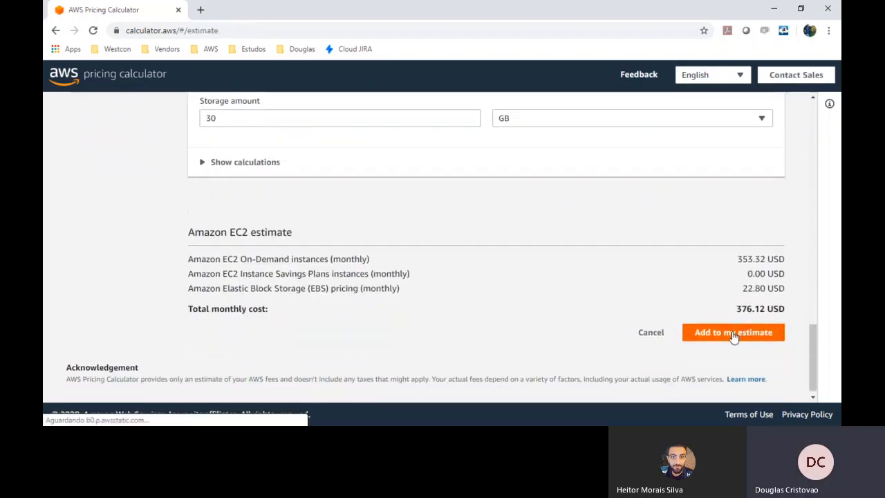
click(733, 333)
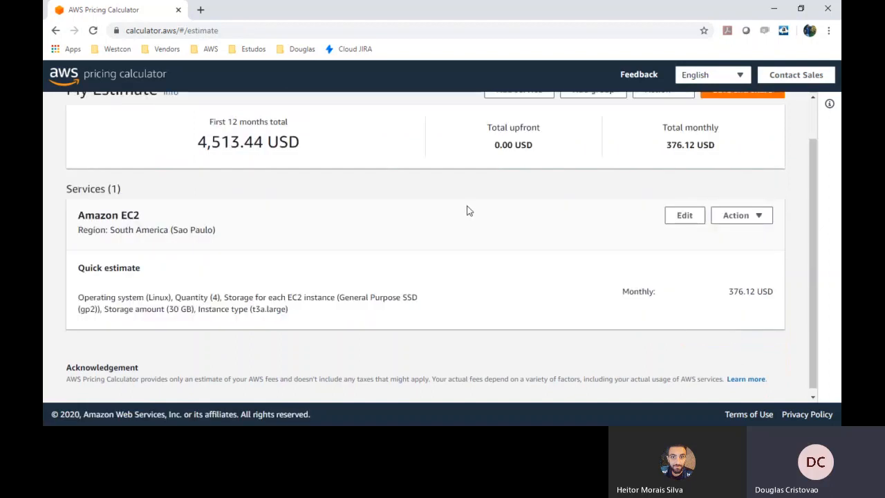
Step: Review the My Estimate summary and add a group named "Group Westcon"
scroll(468, 210, up, 1)
scroll(468, 210, down, 1)
scroll(468, 210, up, 1)
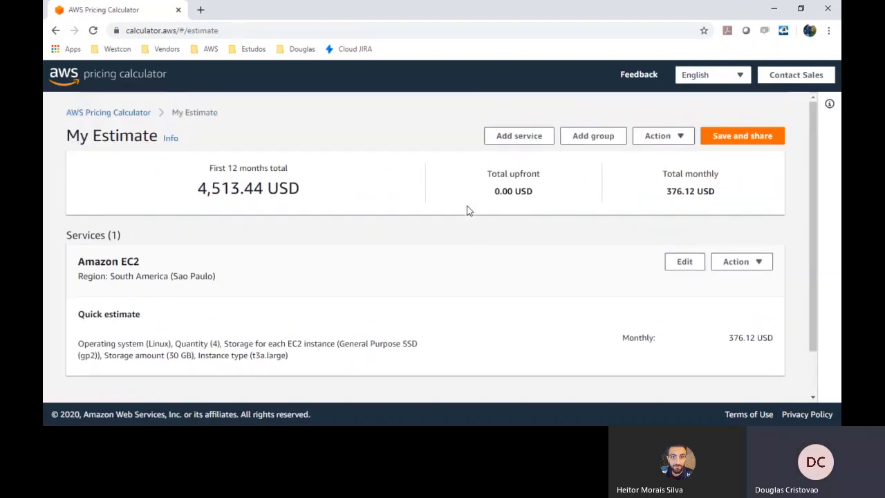
scroll(467, 210, down, 1)
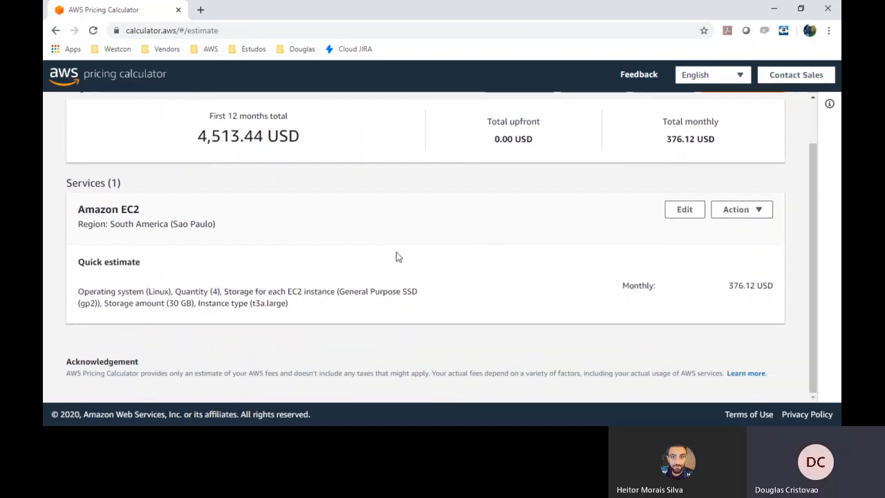
scroll(183, 275, up, 1)
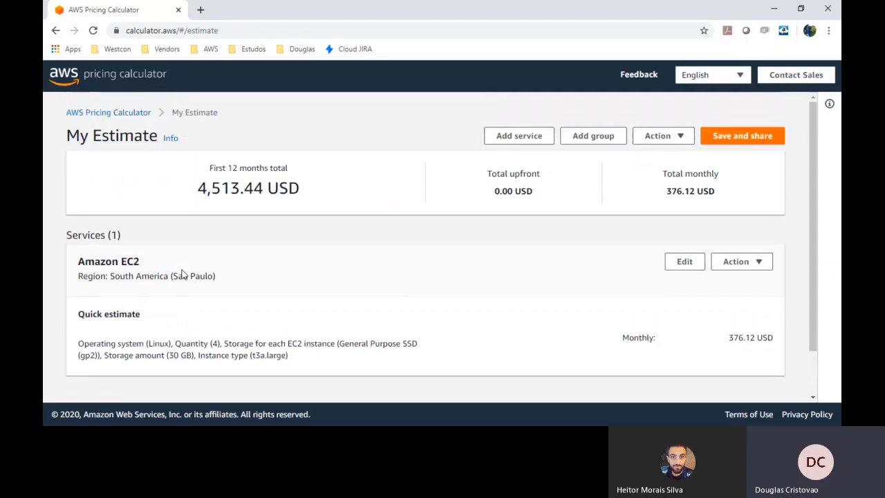
click(578, 140)
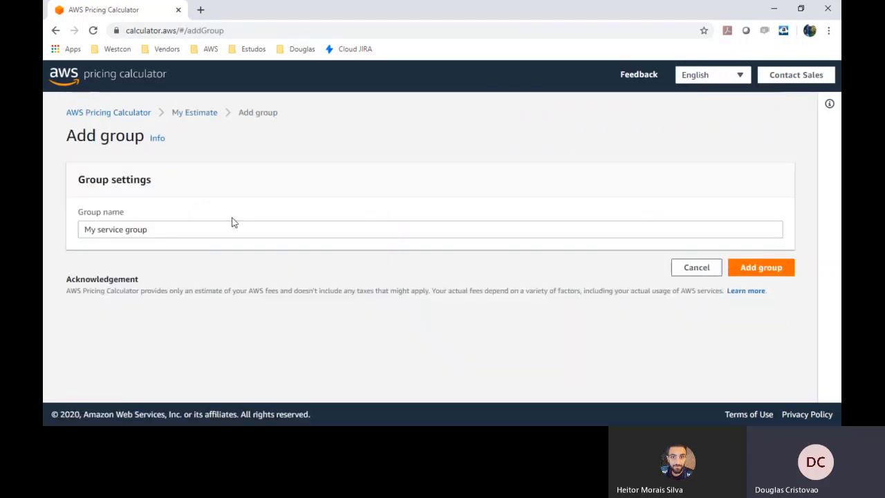
drag(193, 230, 44, 220)
text(Gro)
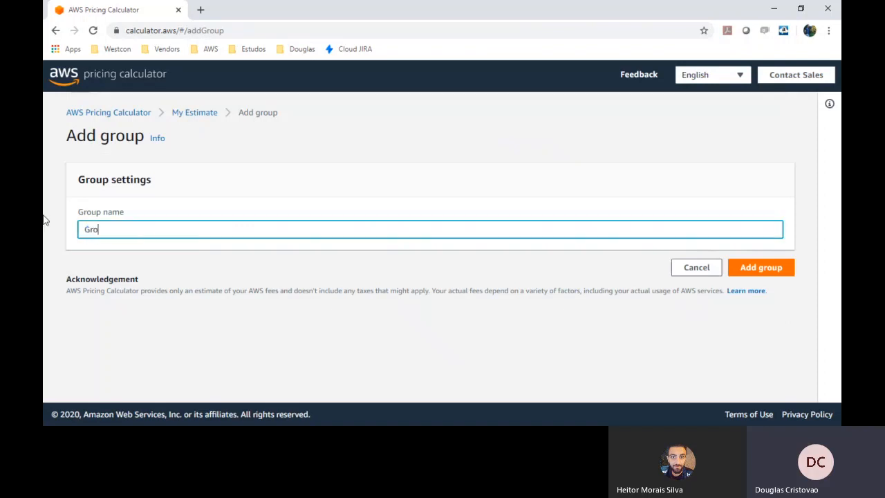
text(up Westcon)
click(758, 273)
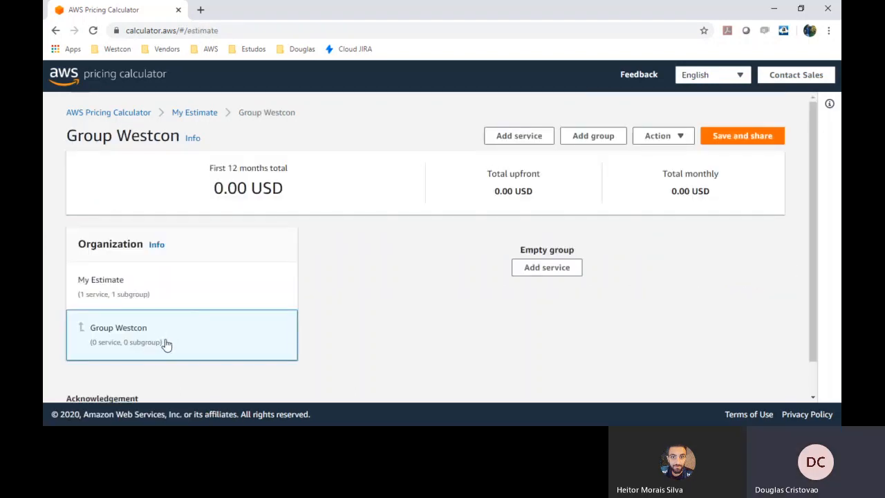
Step: Open My Estimate in the organization tree and look over its services and groups
scroll(165, 346, down, 2)
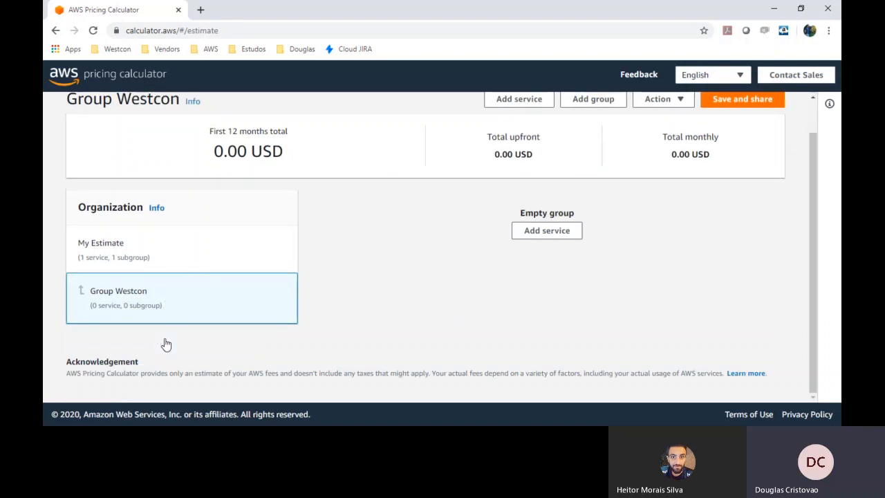
click(181, 257)
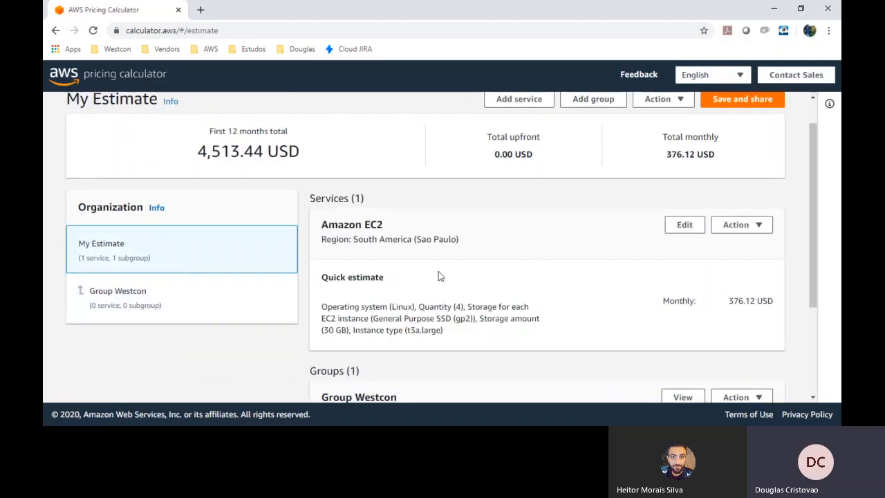
scroll(483, 276, down, 2)
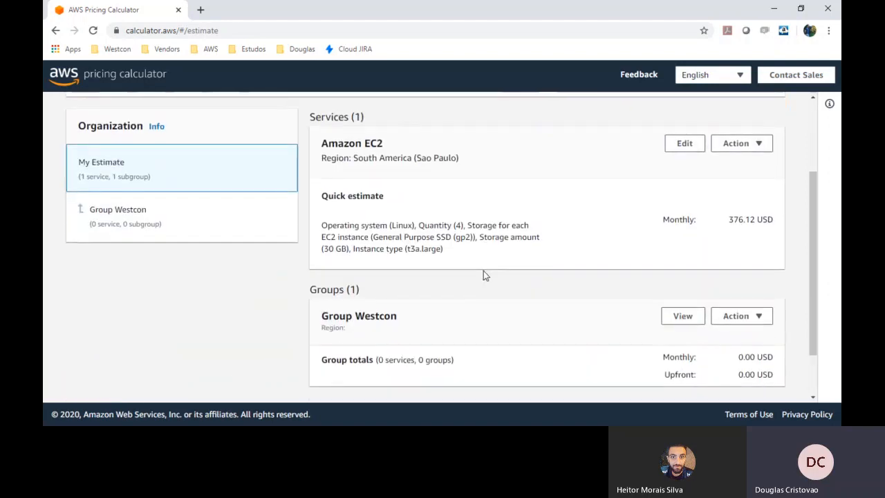
Step: Add a service to Group Westcon, searching for "ec2" and opening the Amazon EC2 configuration
click(119, 225)
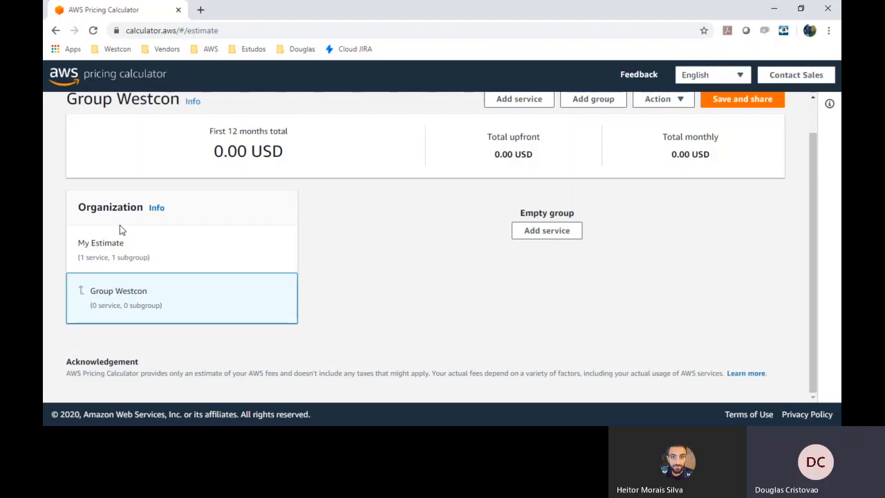
click(524, 105)
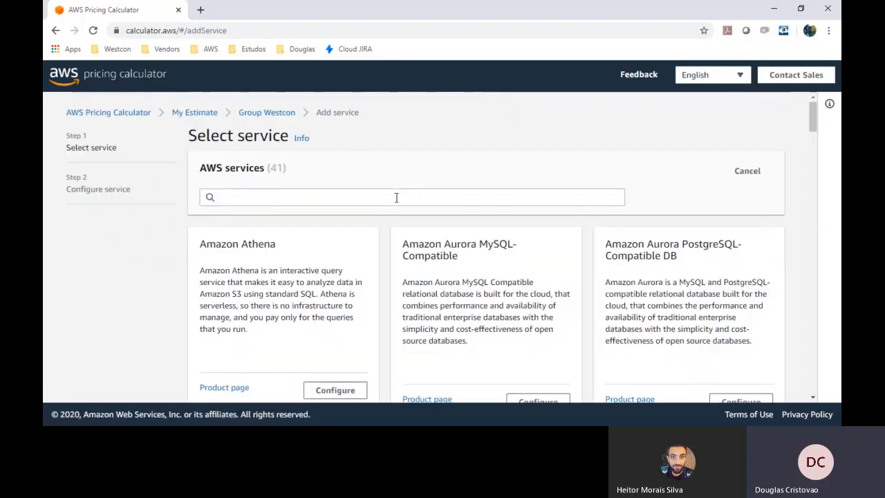
click(394, 198)
text(ec2)
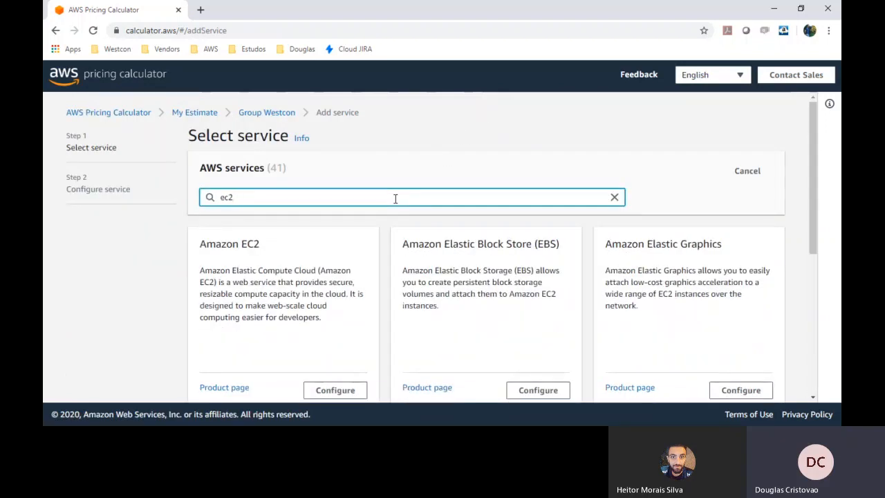
scroll(339, 316, down, 1)
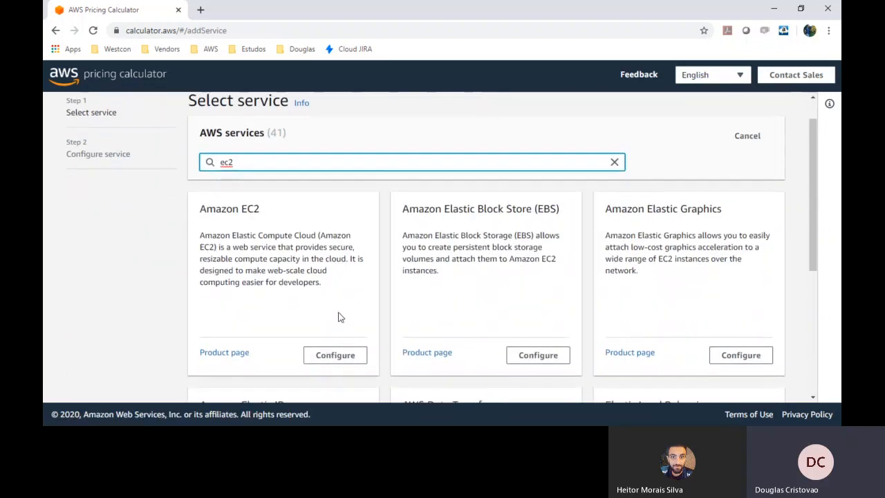
click(327, 356)
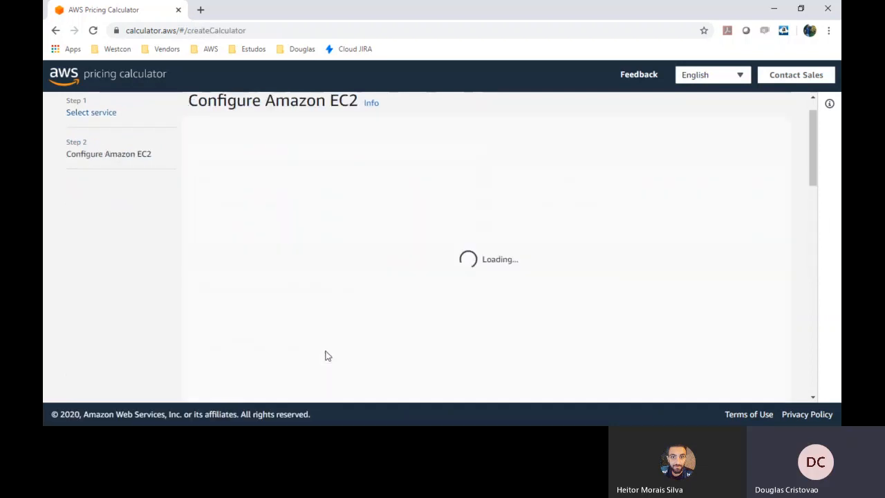
Step: Set the EC2 pricing strategy to Standard Reserved Instances with a 1 Year term and Partial Upfront payment
scroll(328, 354, down, 3)
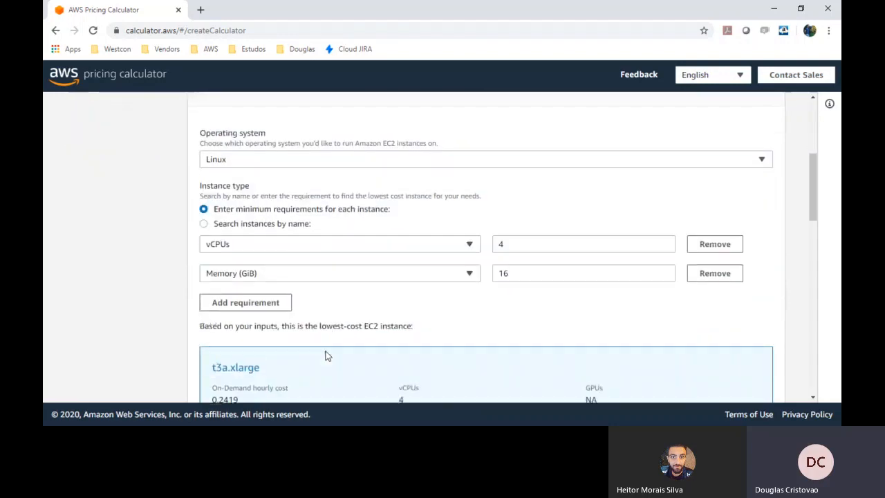
scroll(328, 354, down, 3)
scroll(328, 355, down, 3)
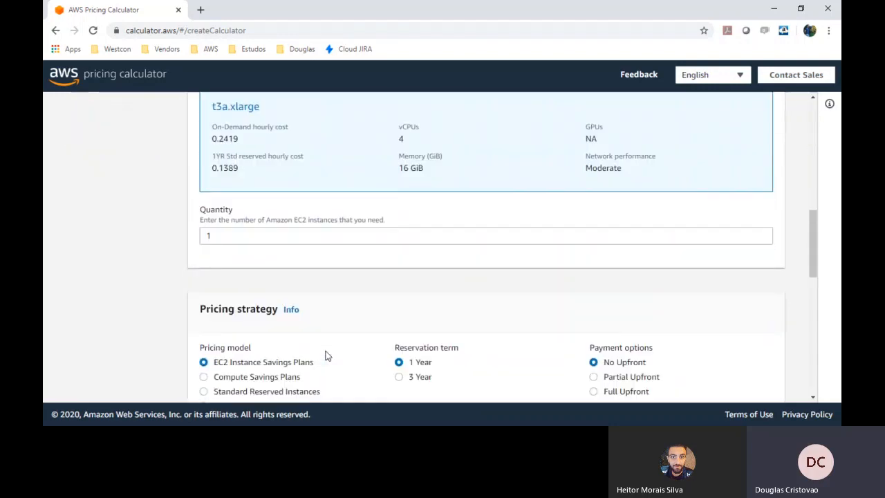
scroll(281, 325, down, 2)
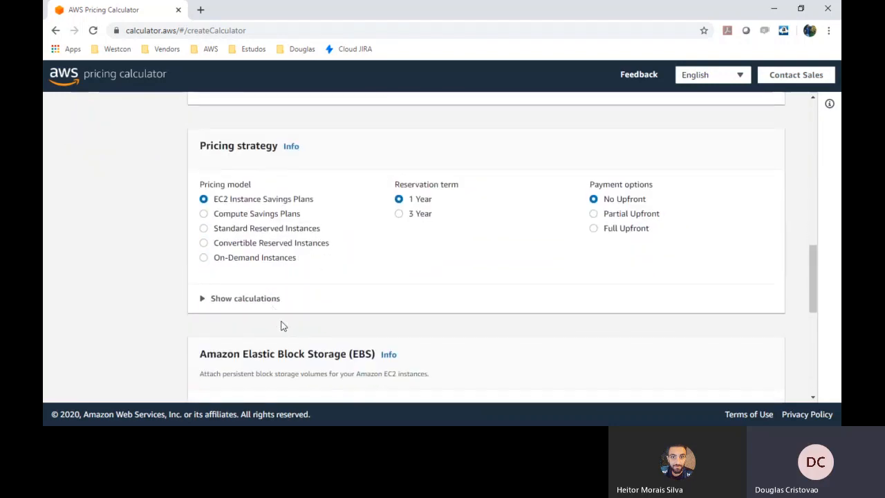
click(255, 256)
scroll(255, 261, down, 3)
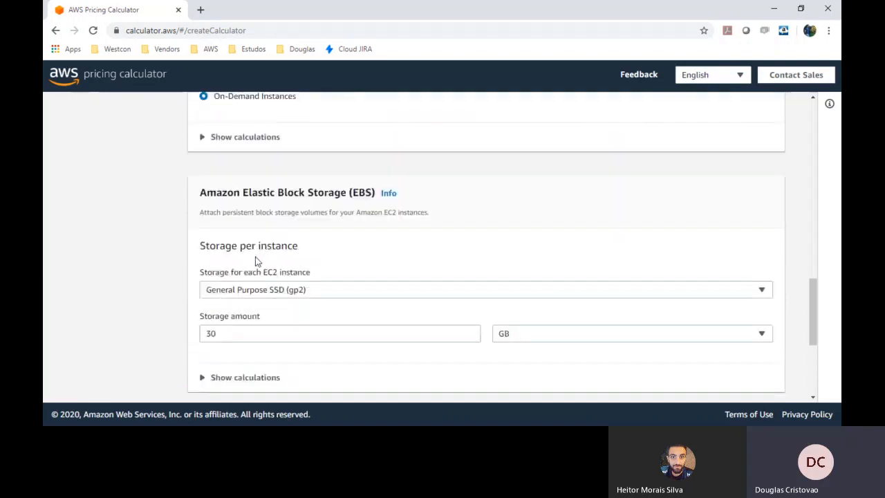
scroll(255, 261, up, 2)
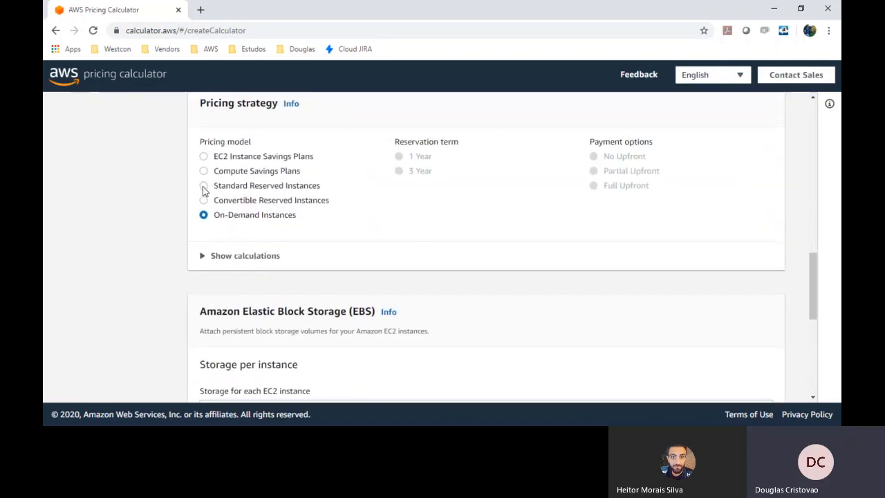
click(204, 186)
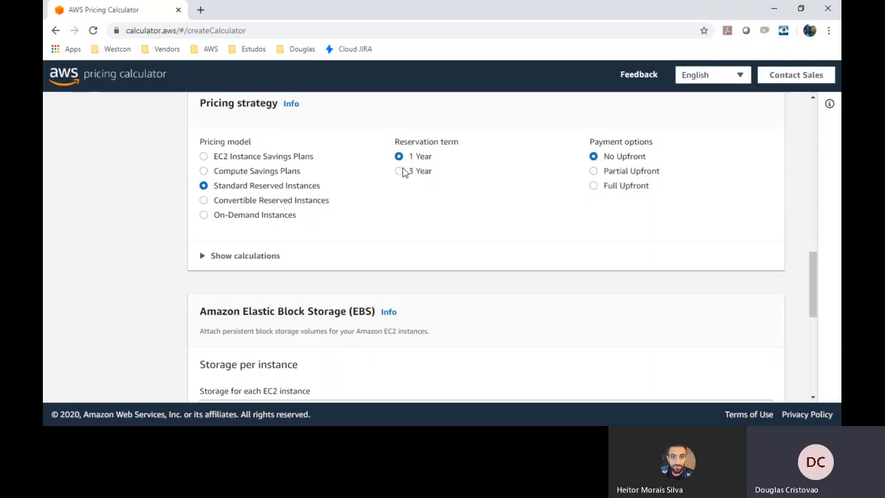
click(593, 172)
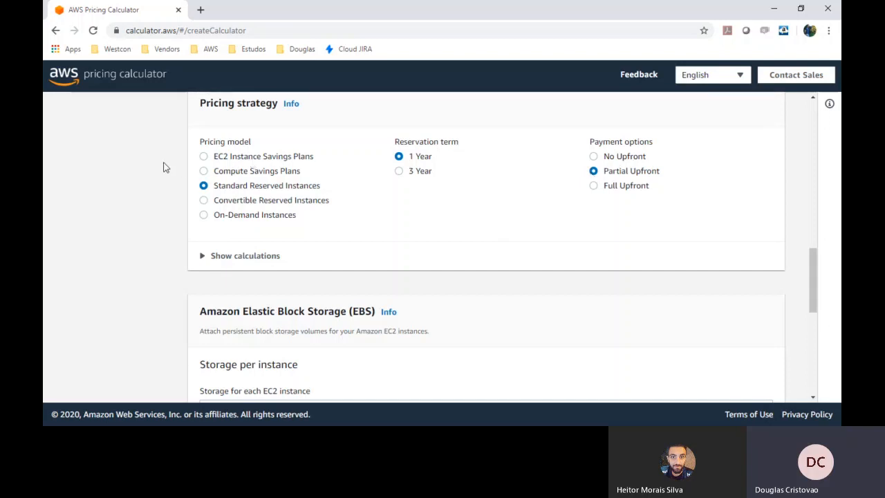
Step: Add the configured Amazon EC2 quick estimate with its default 30 GB General Purpose SSD (gp2) storage to Group Westcon
scroll(163, 167, down, 1)
scroll(164, 167, down, 1)
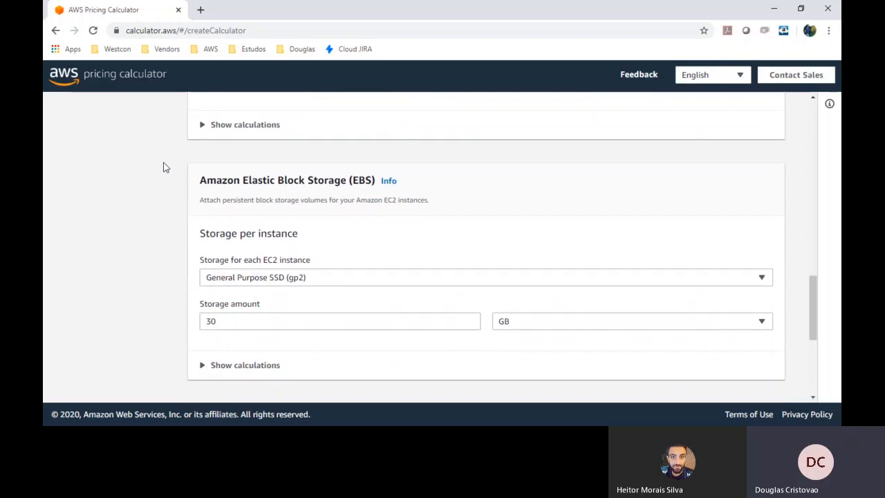
scroll(163, 167, down, 3)
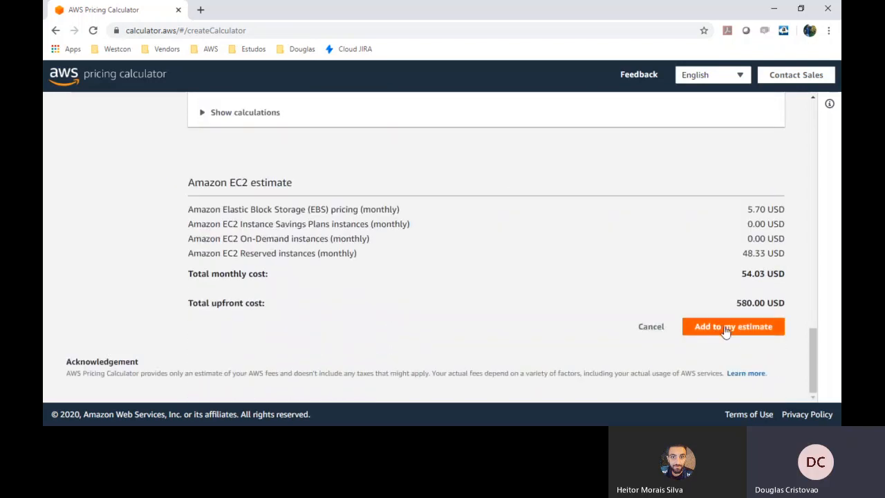
click(726, 330)
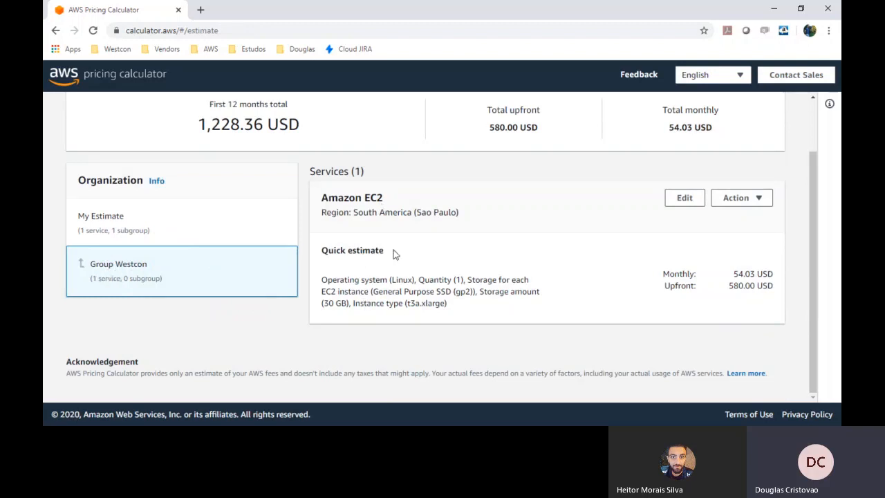
Step: Start adding another service to Group Westcon and search the AWS services for "rds"
scroll(464, 221, up, 2)
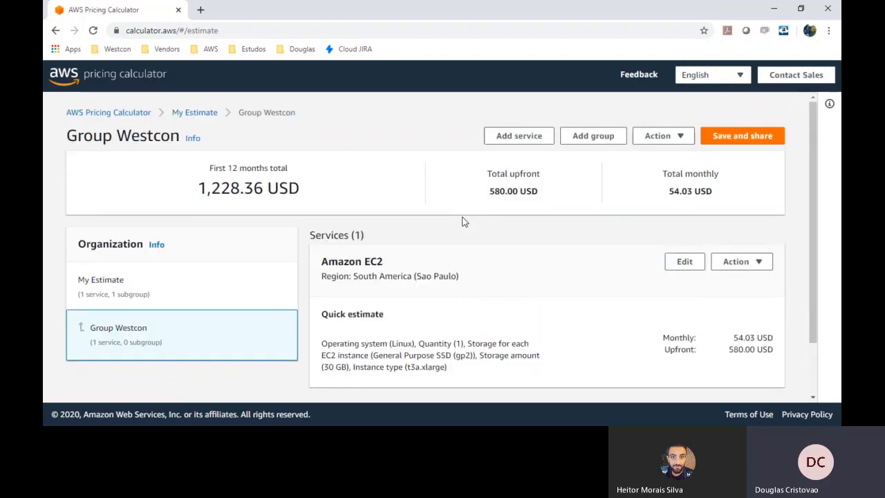
click(527, 146)
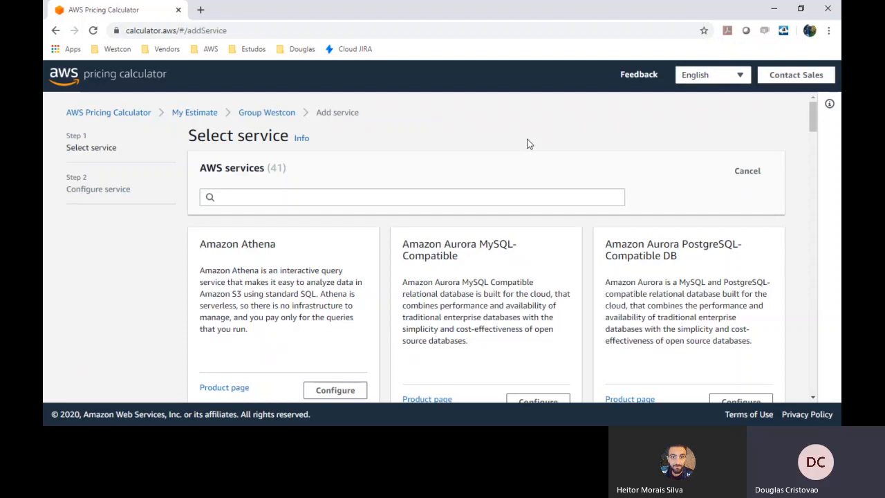
click(371, 200)
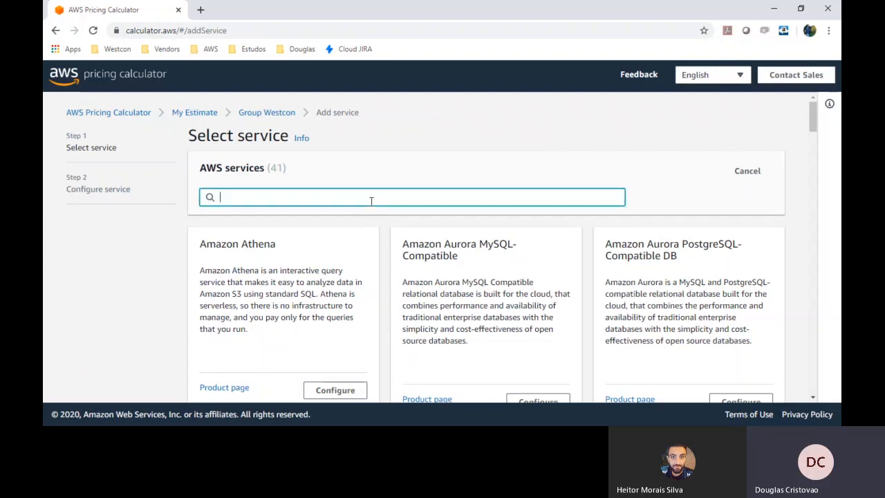
text(rds)
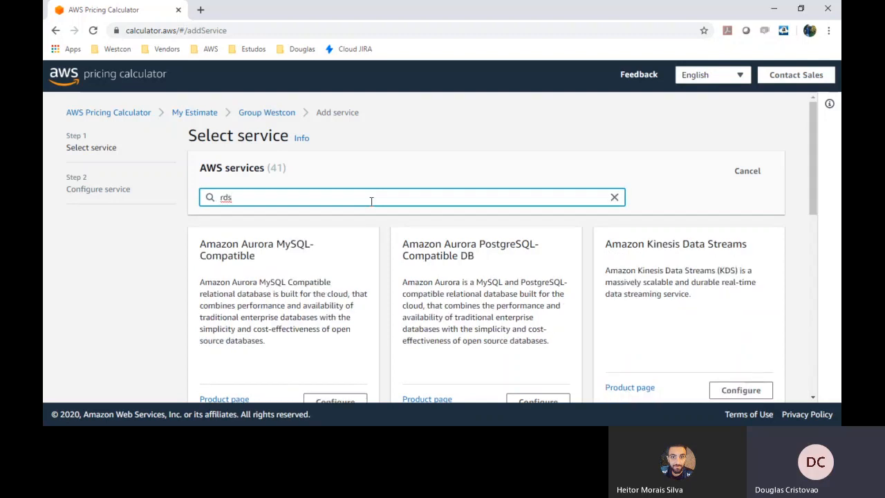
Step: Look through the RDS database services and open the configuration of Amazon RDS for MySQL
scroll(386, 239, down, 1)
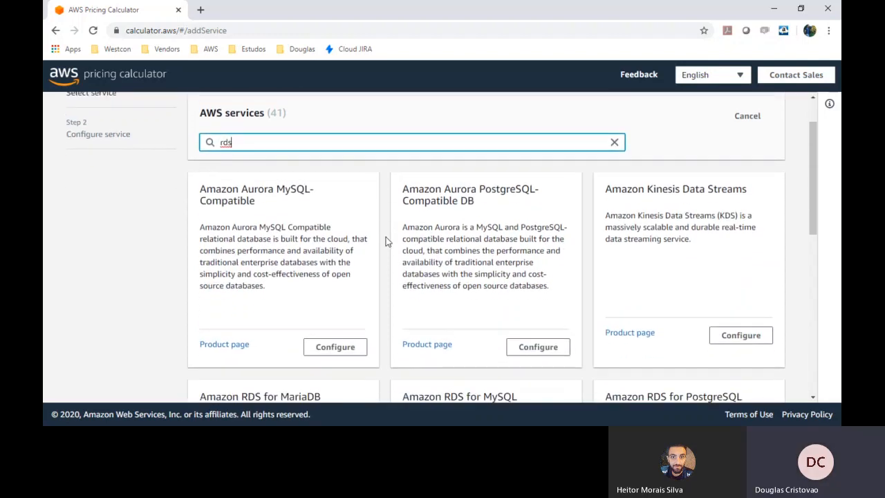
scroll(386, 241, down, 2)
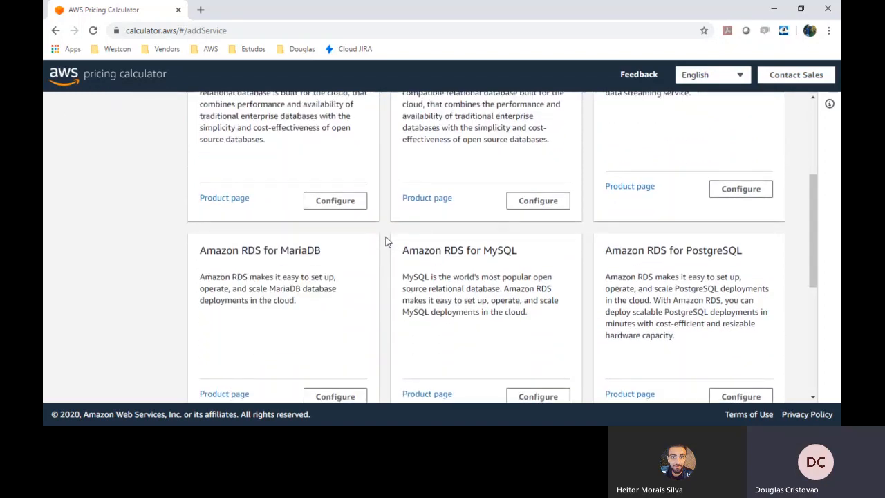
scroll(386, 241, down, 1)
scroll(386, 241, down, 1)
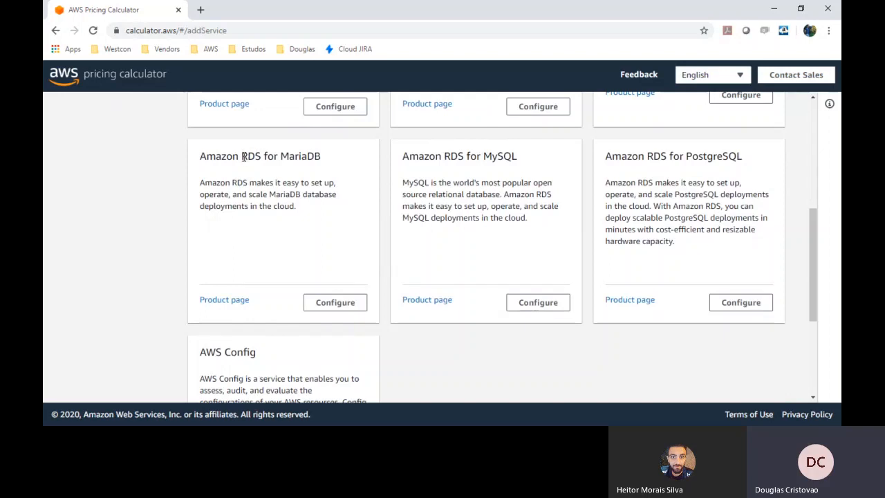
drag(241, 156, 336, 168)
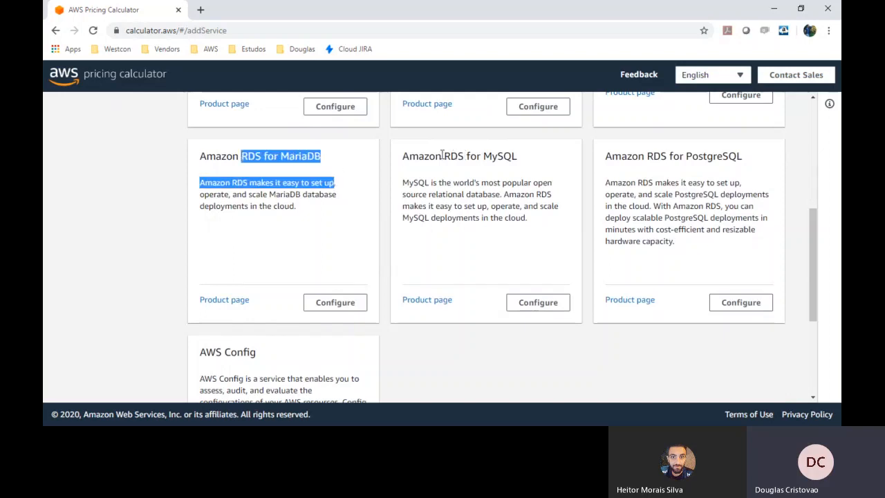
drag(442, 156, 527, 156)
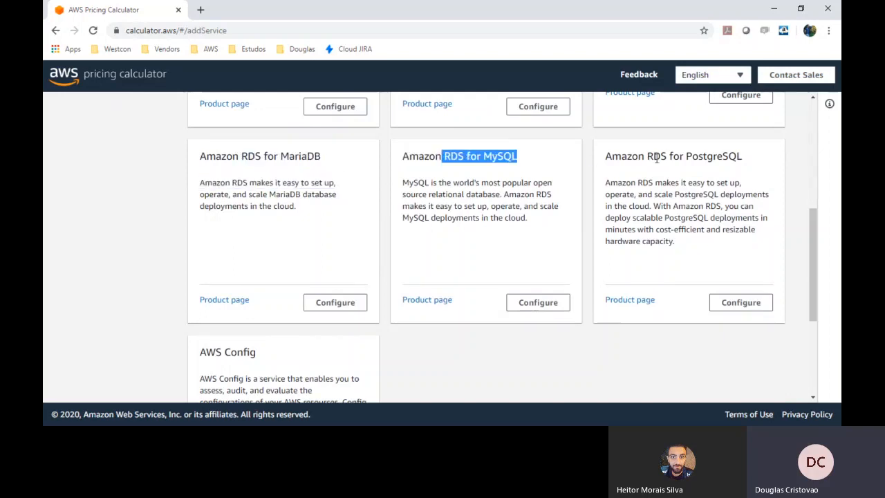
scroll(415, 280, up, 3)
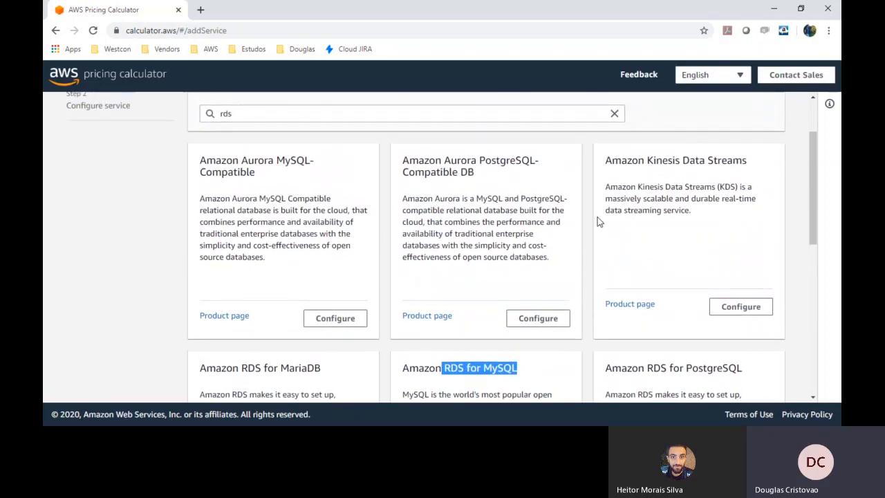
scroll(598, 221, down, 2)
click(542, 369)
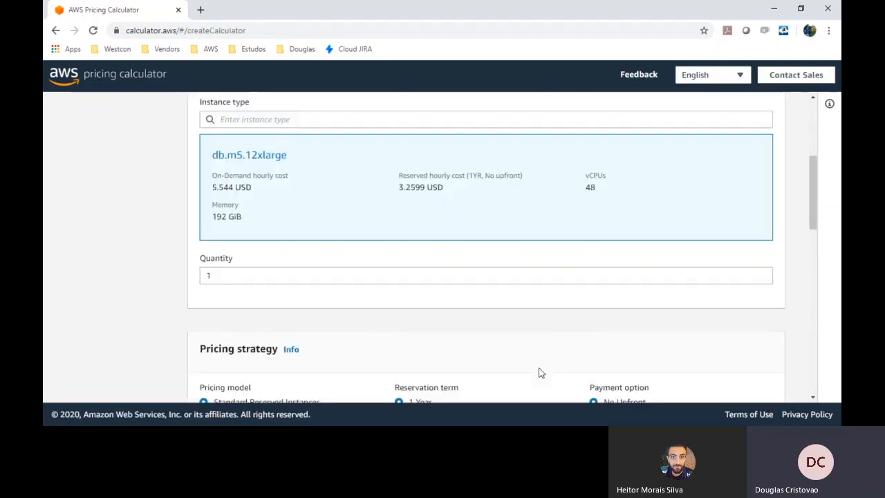
Step: Review the region and deployment options of the MySQL instance and set its deployment to Multi-AZ
scroll(387, 210, up, 2)
scroll(387, 209, up, 1)
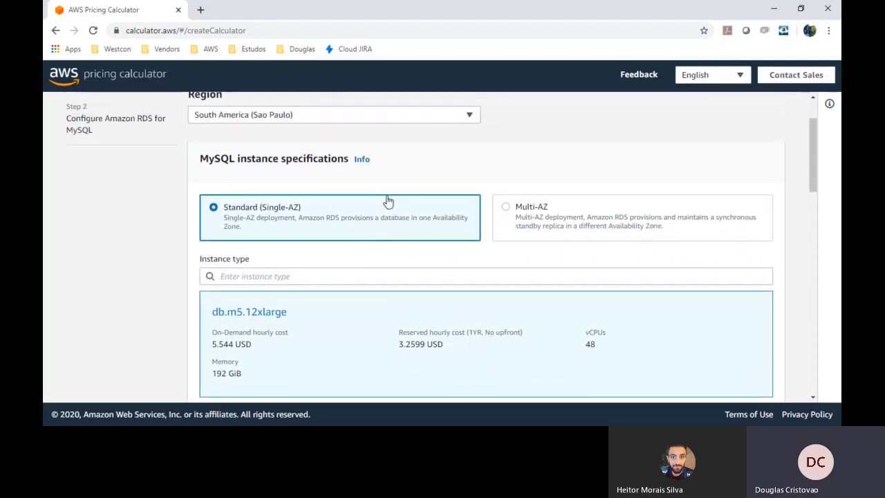
scroll(388, 202, up, 1)
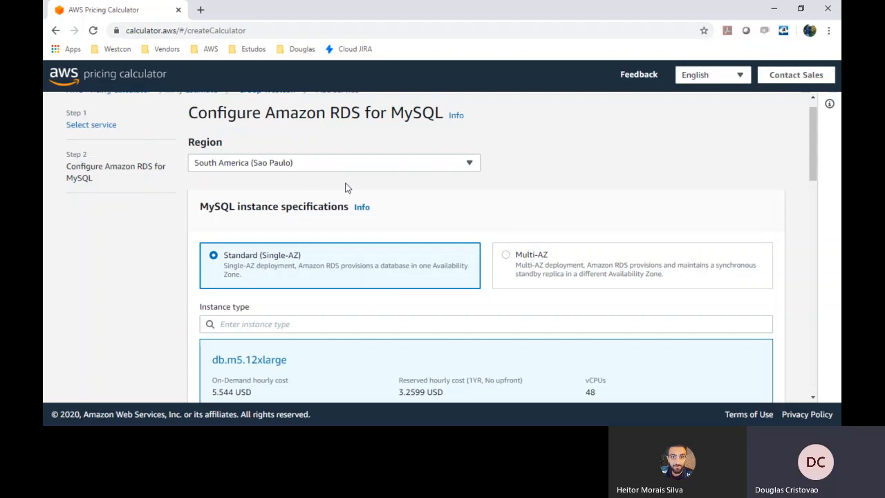
scroll(346, 188, down, 1)
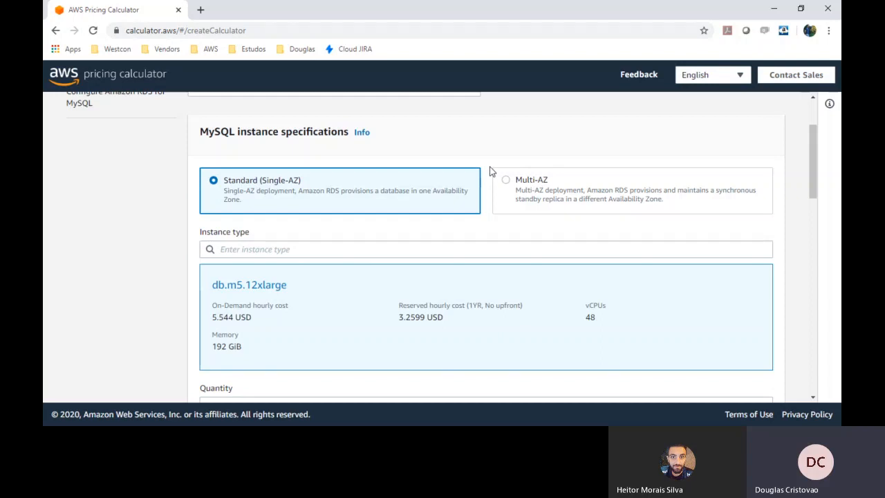
scroll(485, 181, up, 1)
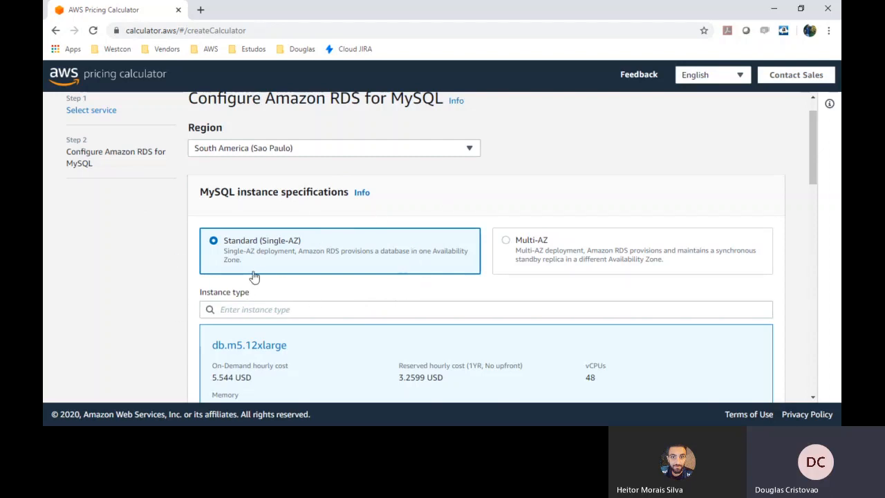
click(517, 251)
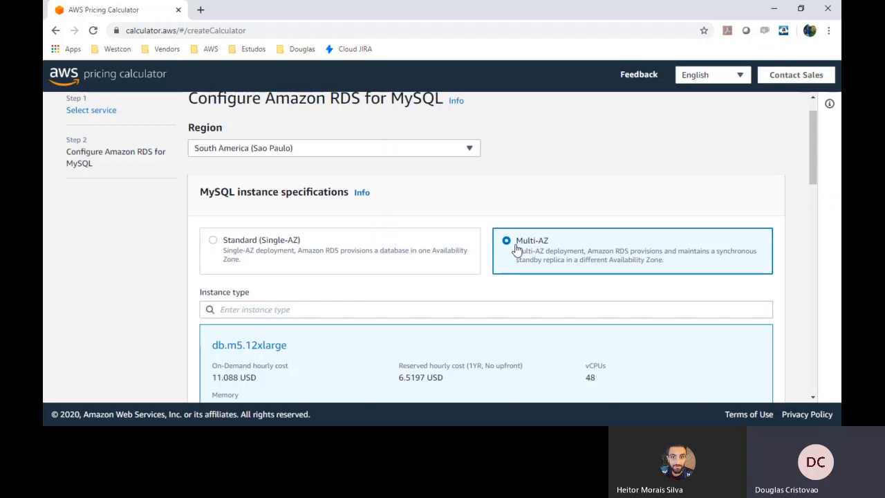
Step: Examine the available MySQL instance types and the specifications and hourly costs of the selected db.m5.12xlarge
scroll(515, 249, down, 2)
scroll(515, 249, up, 1)
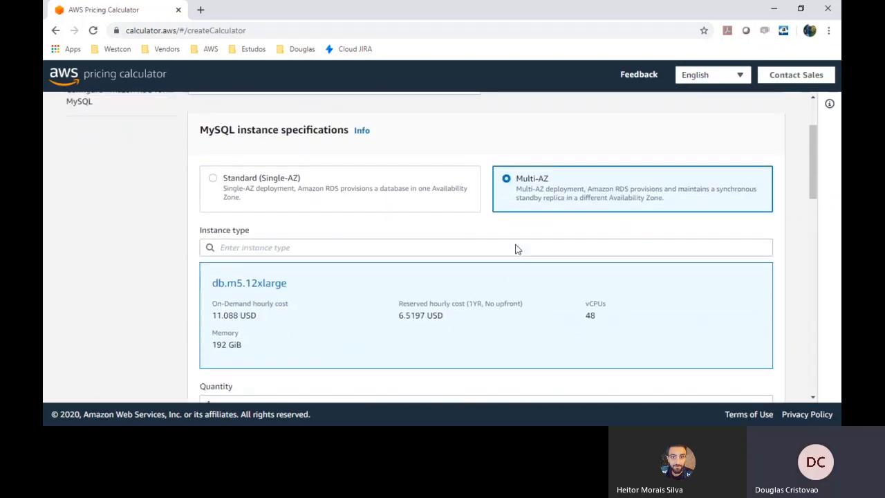
scroll(515, 249, down, 1)
click(268, 205)
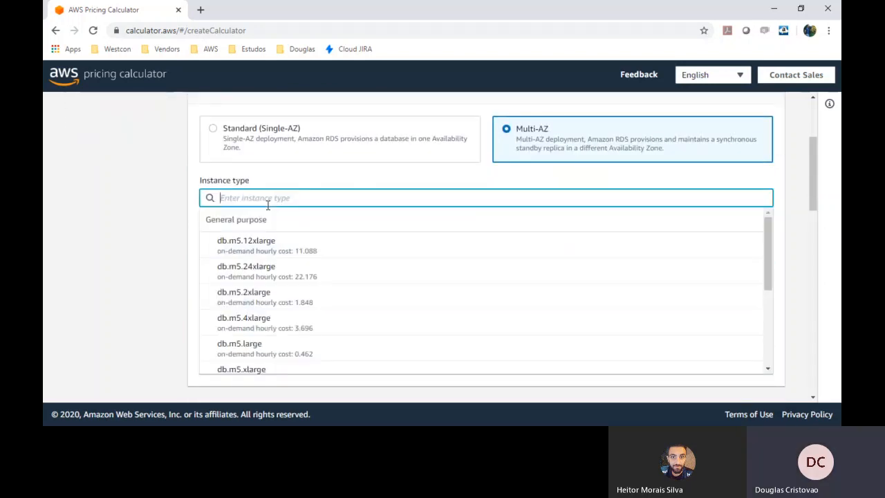
click(149, 223)
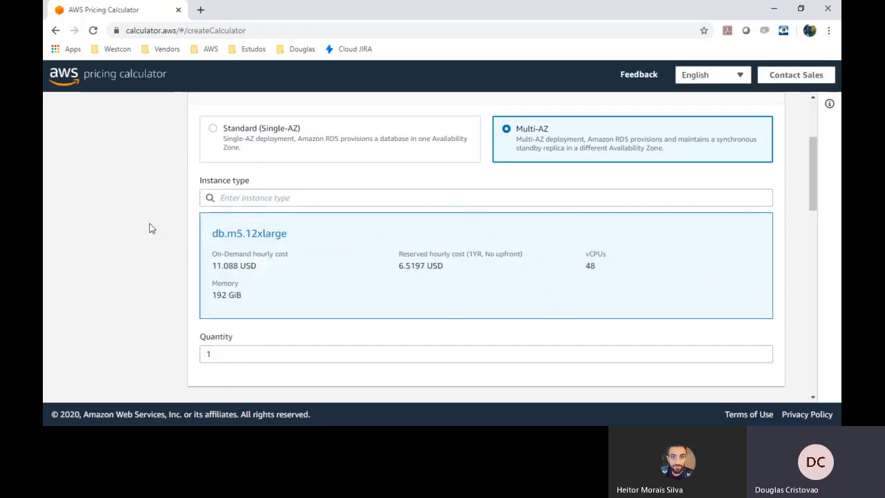
scroll(321, 280, down, 2)
scroll(320, 280, up, 2)
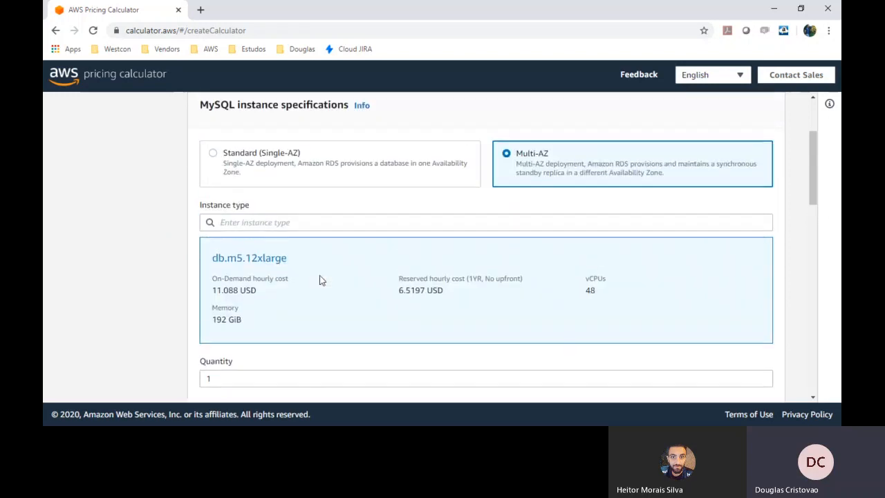
Step: Change the MySQL instance type to db.m5.24xlarge
click(331, 222)
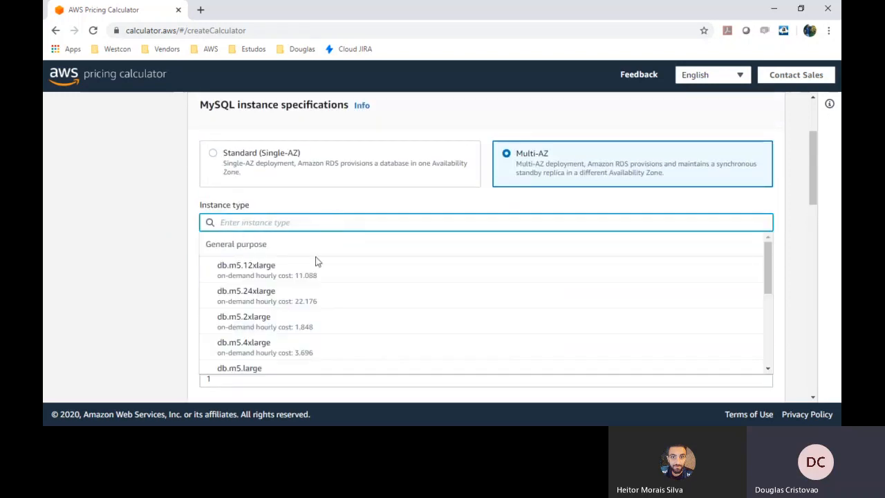
click(130, 291)
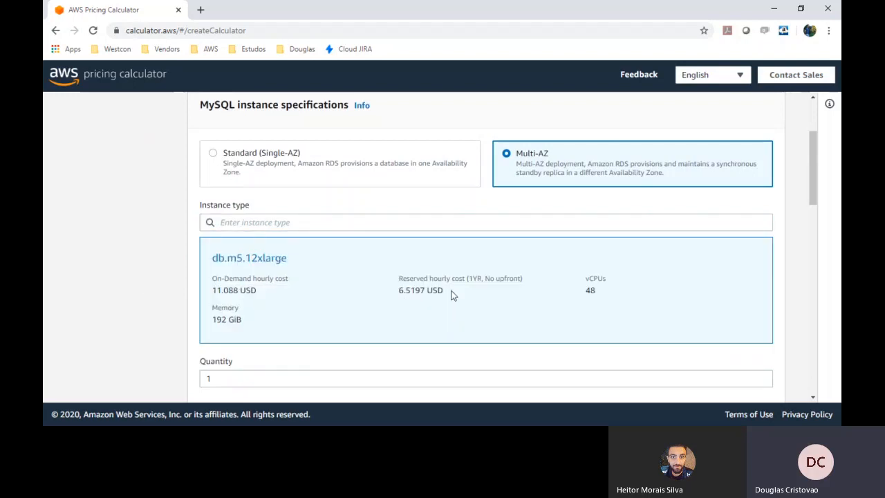
click(375, 218)
click(299, 280)
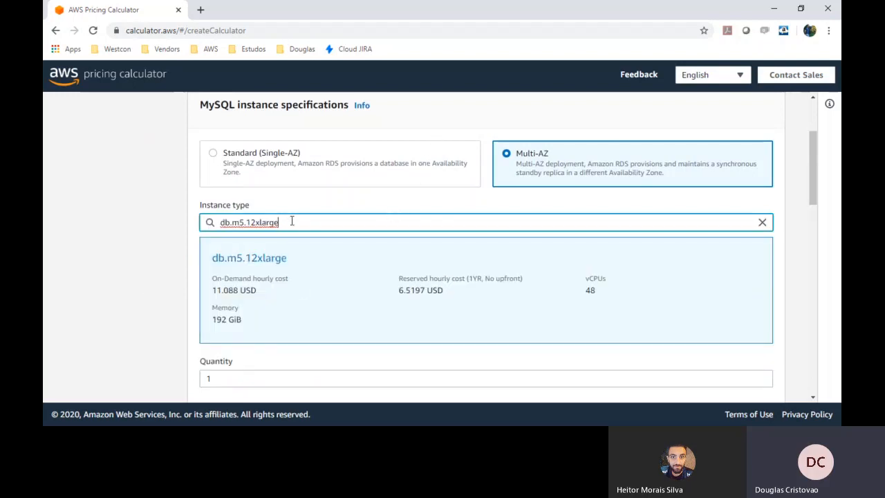
drag(296, 221, 170, 211)
key(BackSpace)
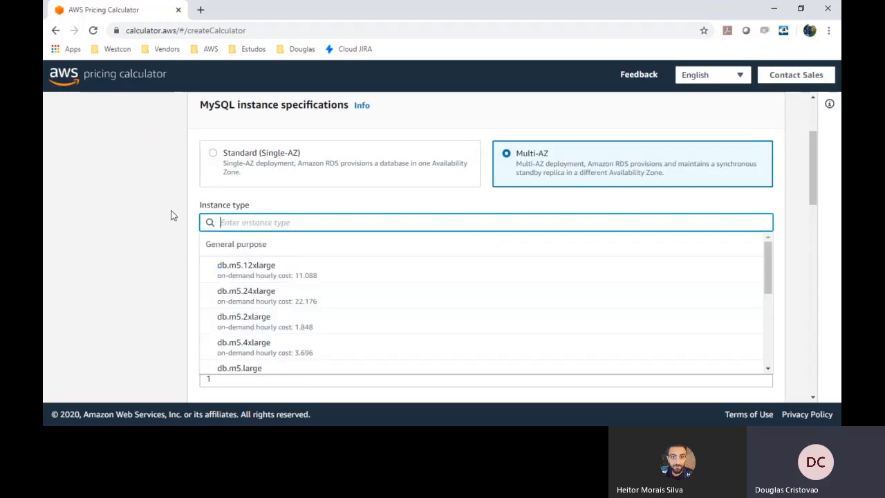
click(286, 303)
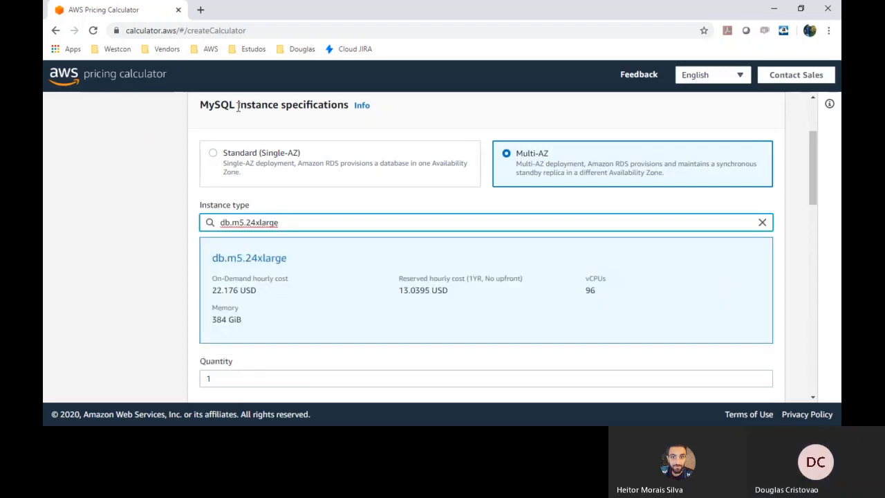
Step: Search the web for "rds instance type" in a separate browser tab and open the Amazon RDS instance types page
click(201, 11)
text(rds)
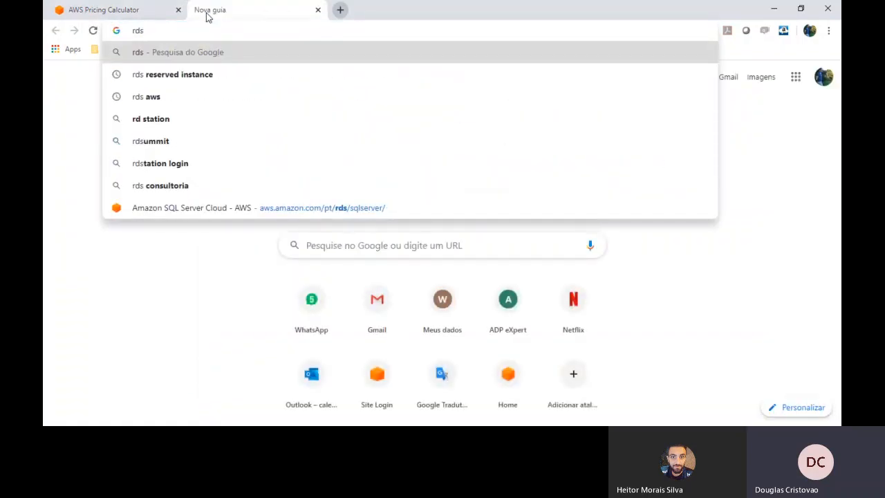
text( in)
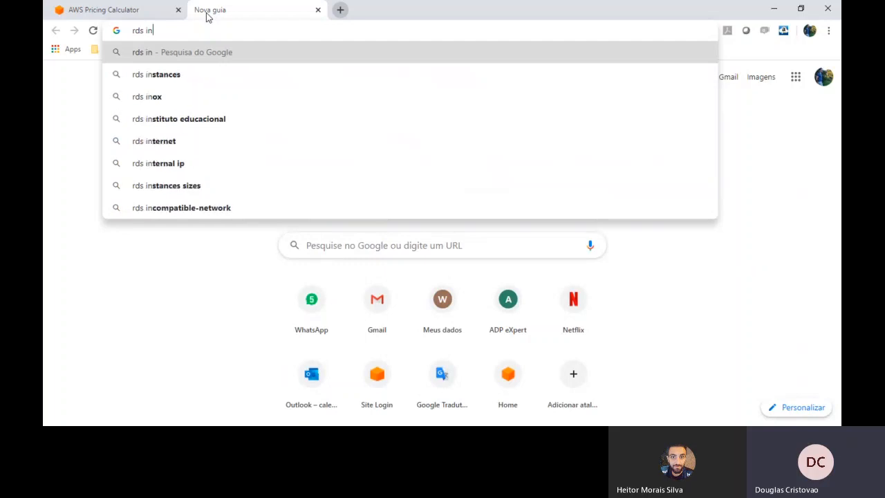
text(stance type)
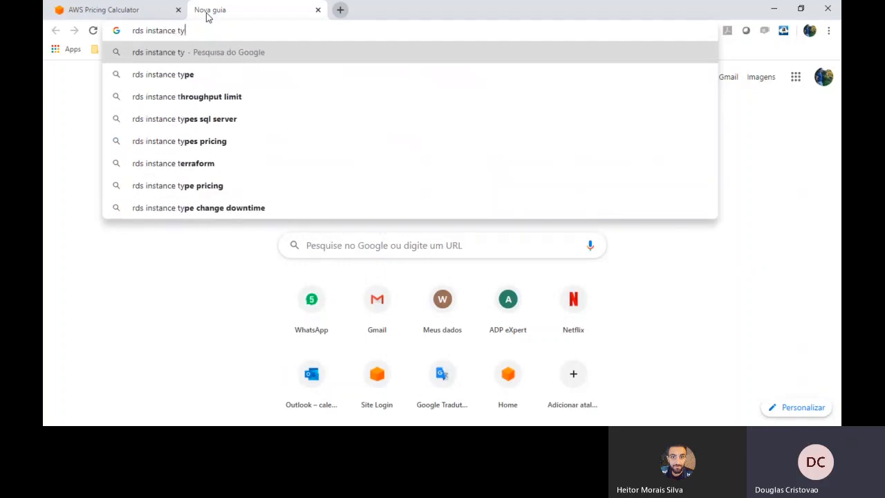
key(Return)
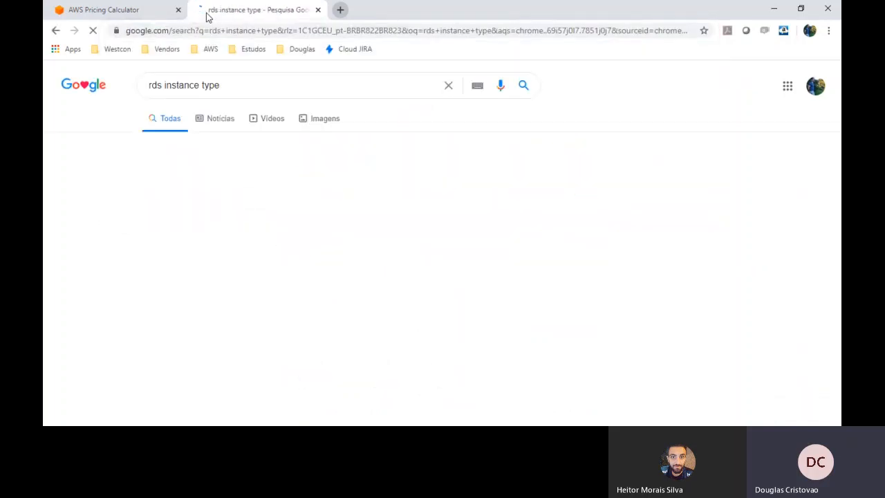
click(209, 185)
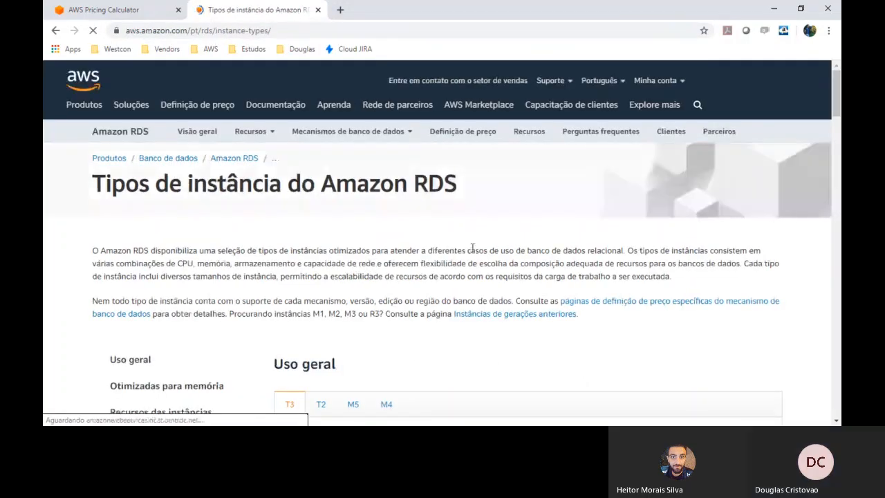
Step: Examine the vCPU and memory specifications of the general purpose T3 and memory-optimized R5 RDS instances
scroll(472, 248, down, 1)
scroll(472, 248, down, 6)
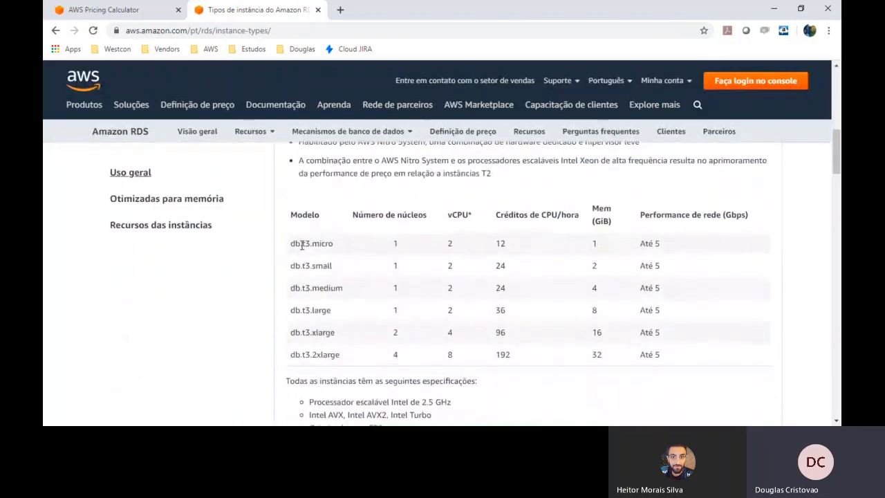
drag(301, 243, 524, 244)
double_click(595, 244)
scroll(583, 290, down, 2)
scroll(582, 290, down, 5)
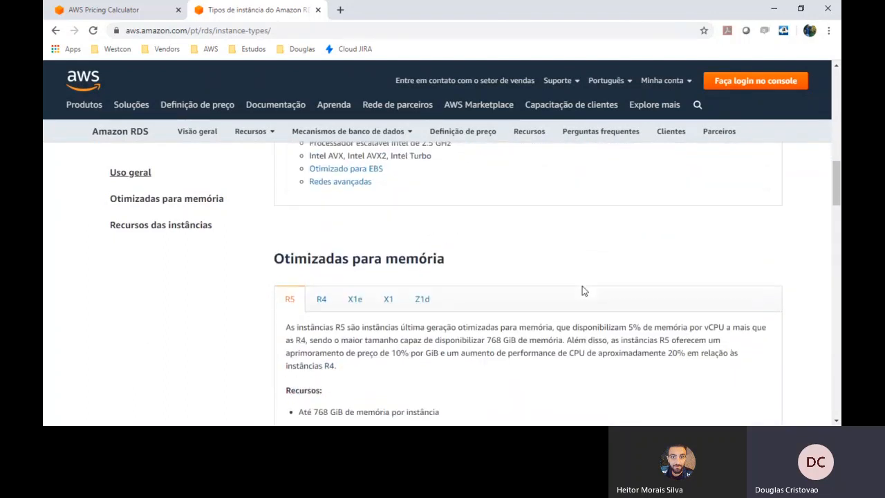
scroll(582, 290, down, 2)
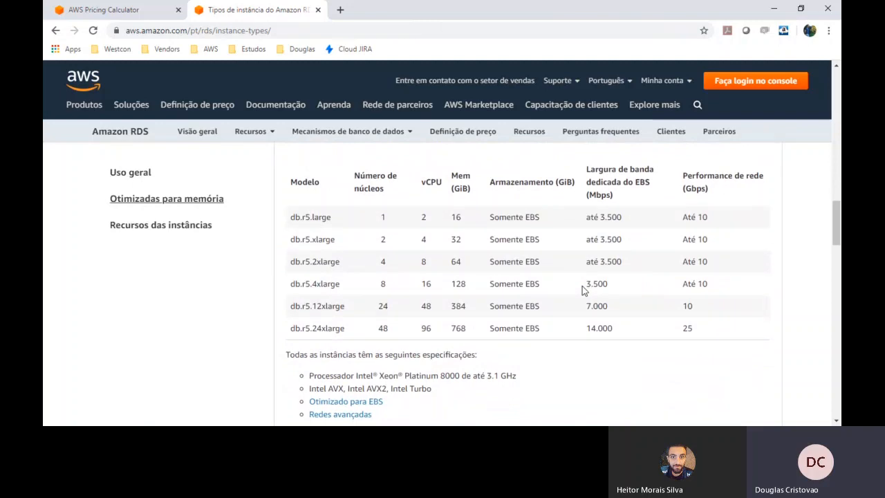
Step: Return to the AWS Pricing Calculator and review the MySQL instance's quantity and pricing strategy options
click(135, 10)
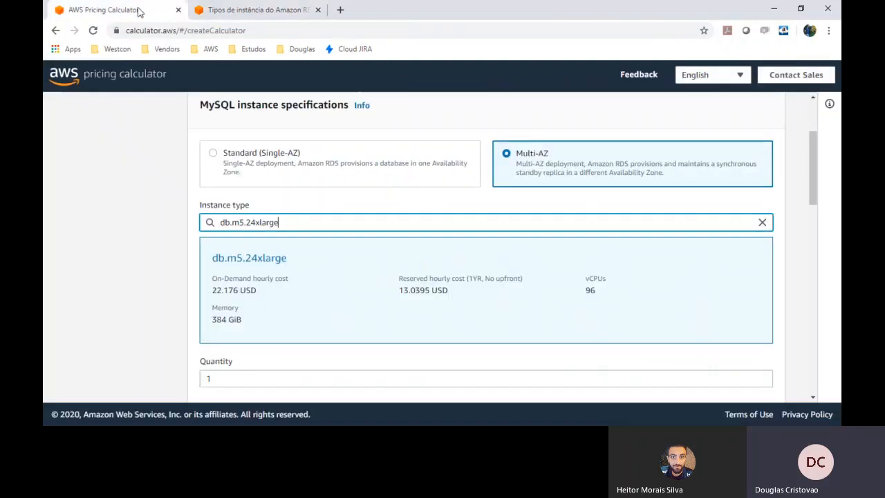
click(286, 271)
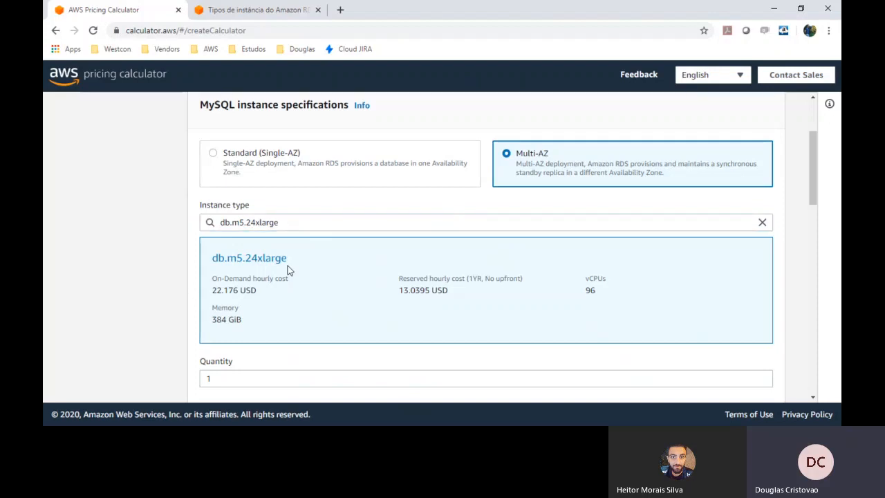
scroll(290, 270, down, 2)
scroll(289, 270, down, 1)
click(208, 253)
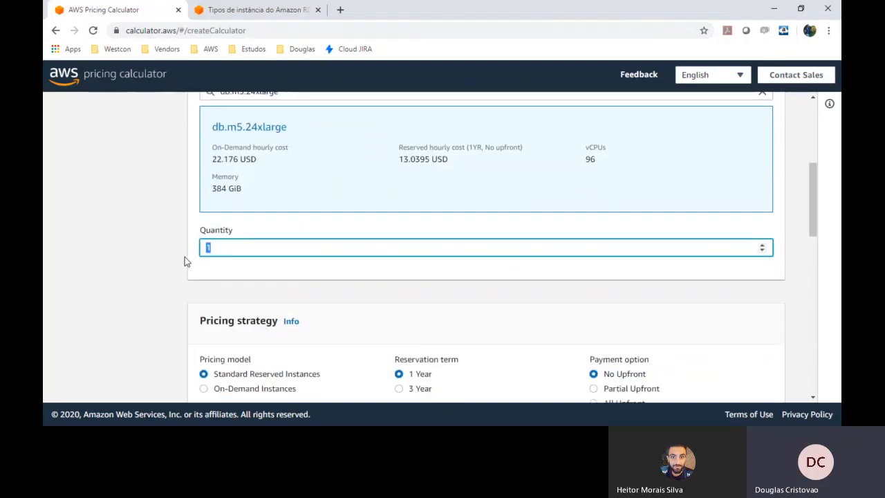
scroll(184, 272, down, 2)
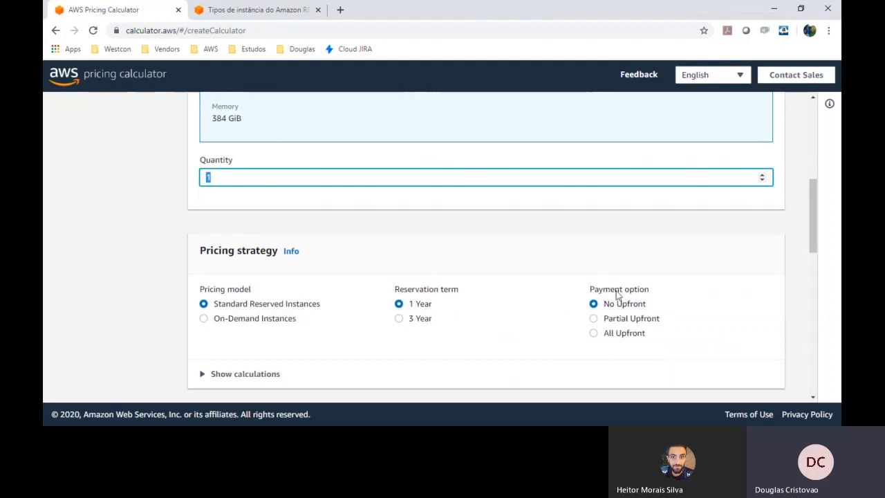
Step: Set the storage amount for each RDS instance to 1 TB
scroll(616, 291, down, 4)
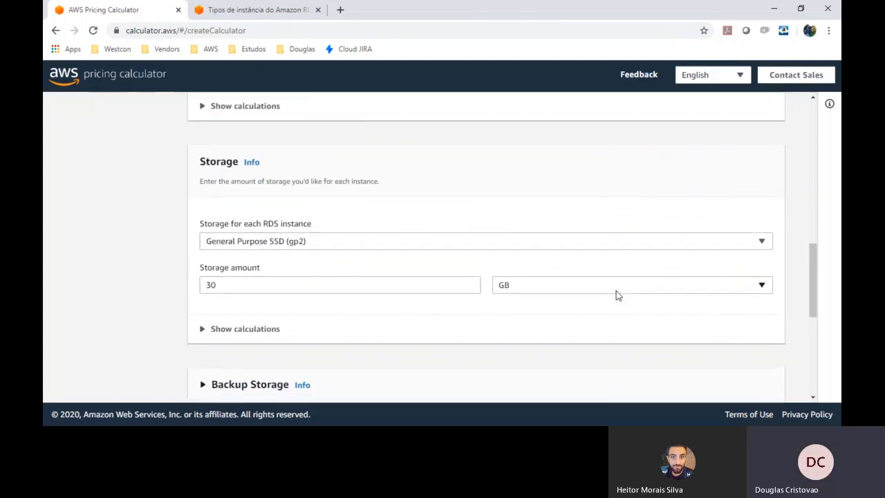
click(214, 284)
drag(213, 284, 151, 292)
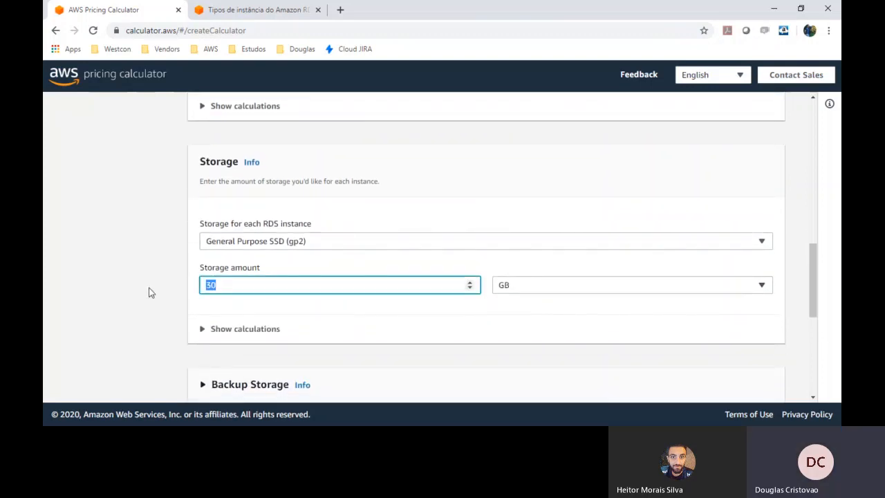
text(1)
click(560, 287)
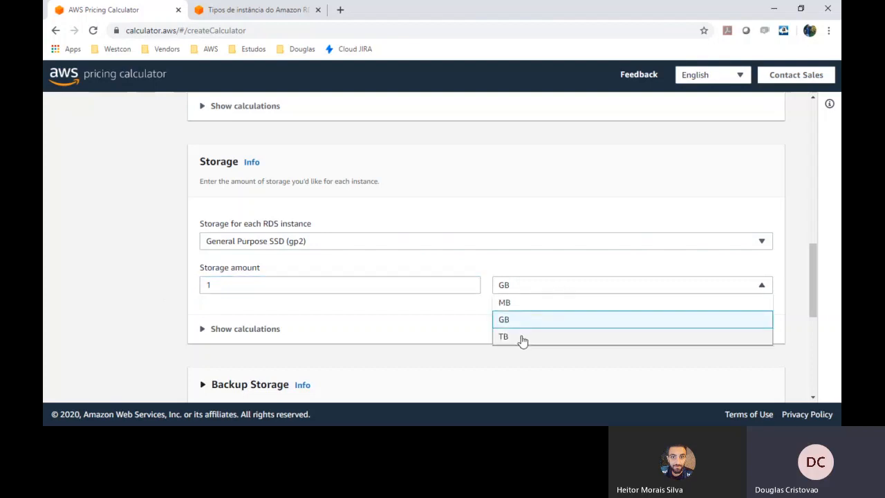
click(522, 338)
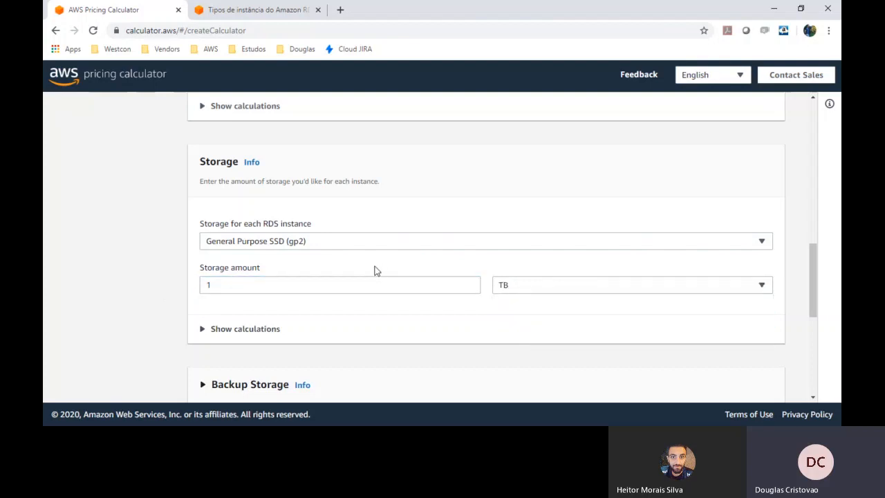
Step: Change the RDS storage type to Provisioned IOPS SSD (io1) and set the provisioned IOPS to 1000
click(390, 242)
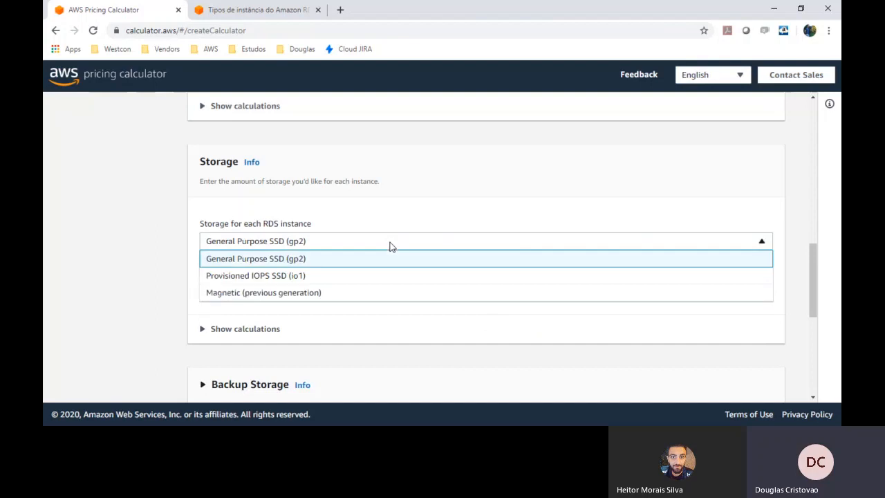
click(338, 277)
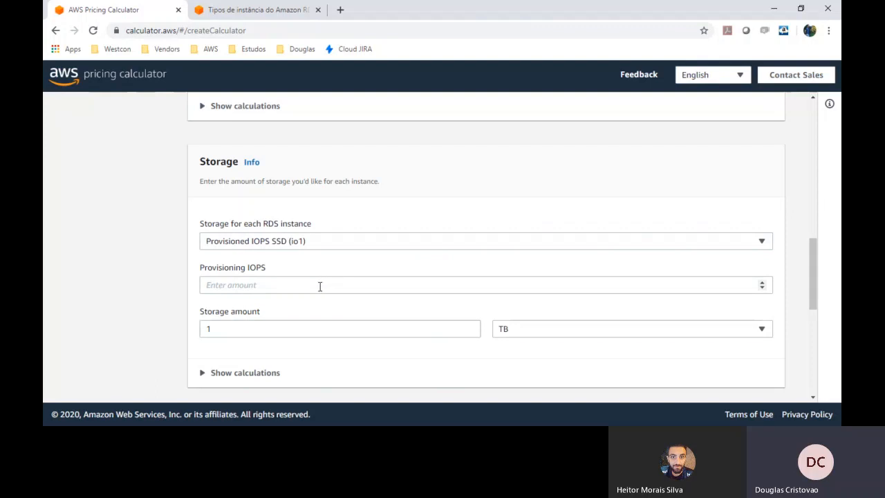
click(320, 286)
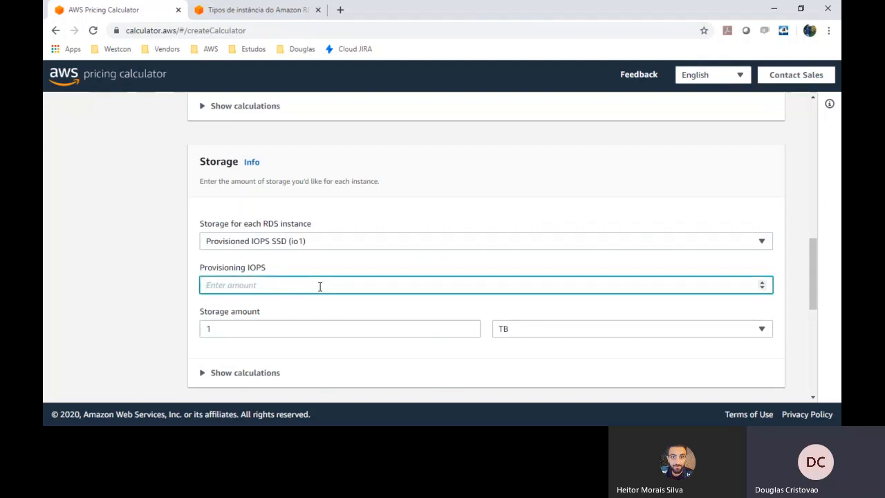
text(1000)
click(307, 317)
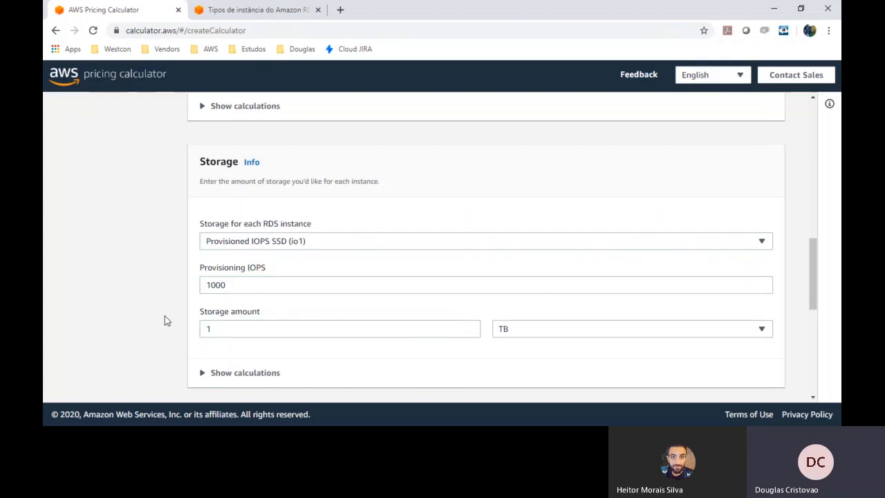
Step: Expand the backup storage settings and set the additional backup storage to 500 GB
scroll(221, 341, down, 3)
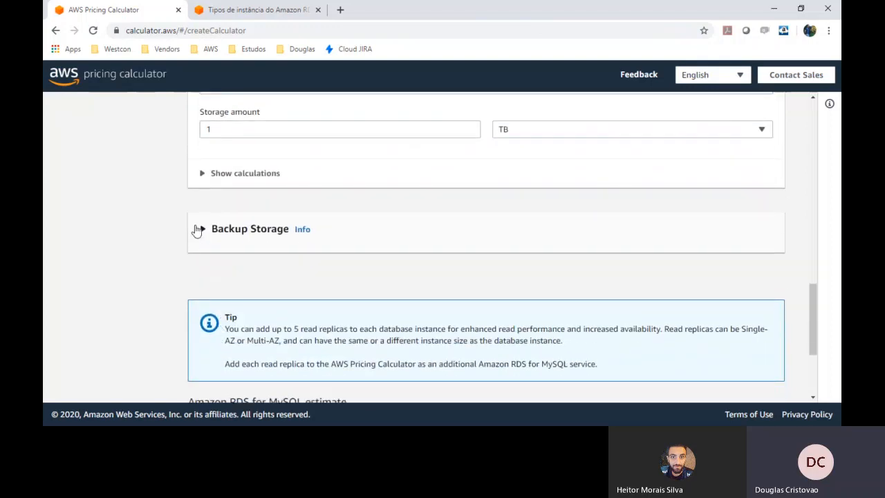
click(203, 232)
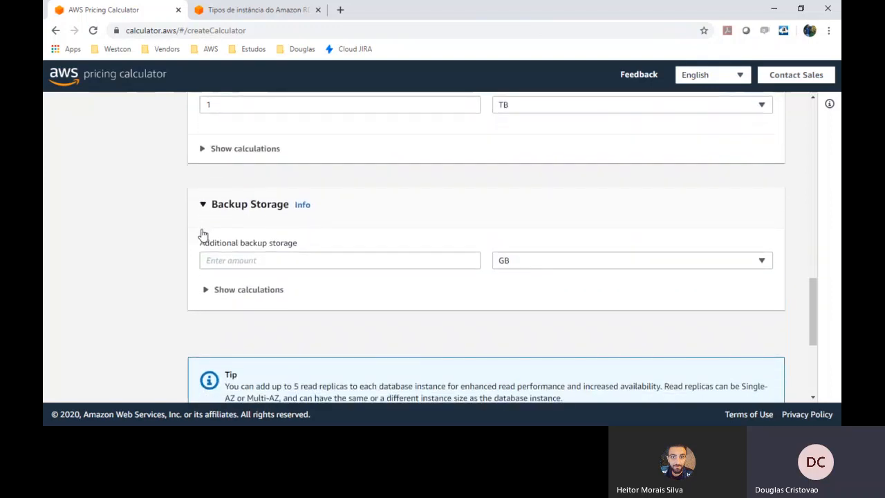
click(290, 260)
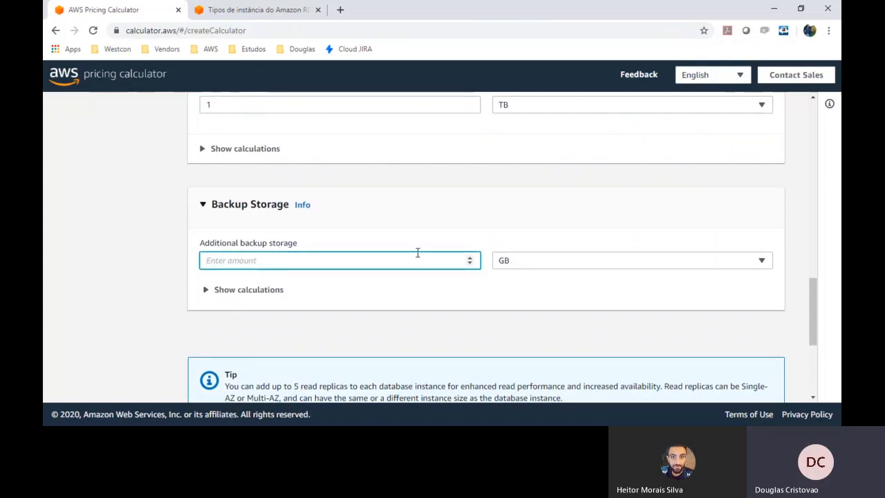
click(578, 262)
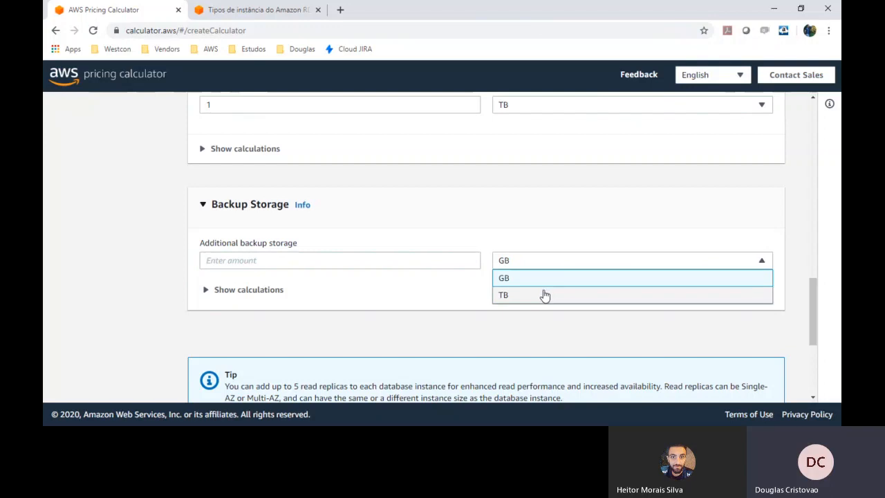
click(546, 295)
click(405, 255)
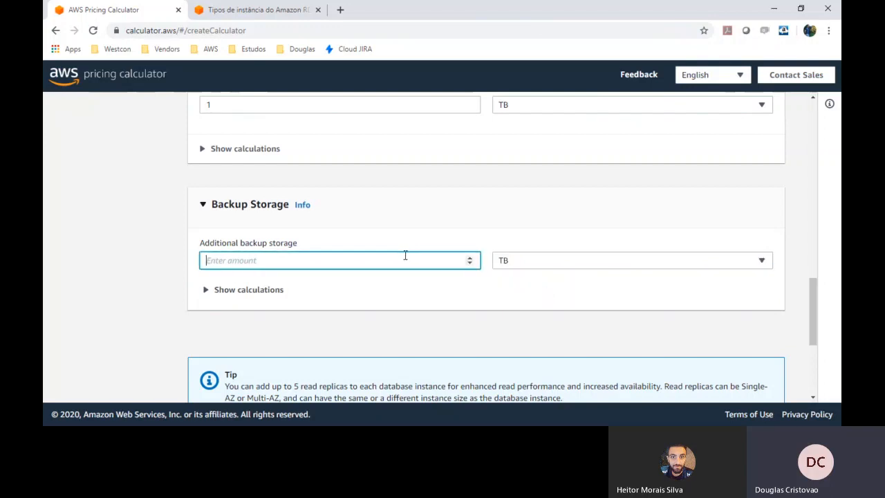
click(516, 262)
click(512, 283)
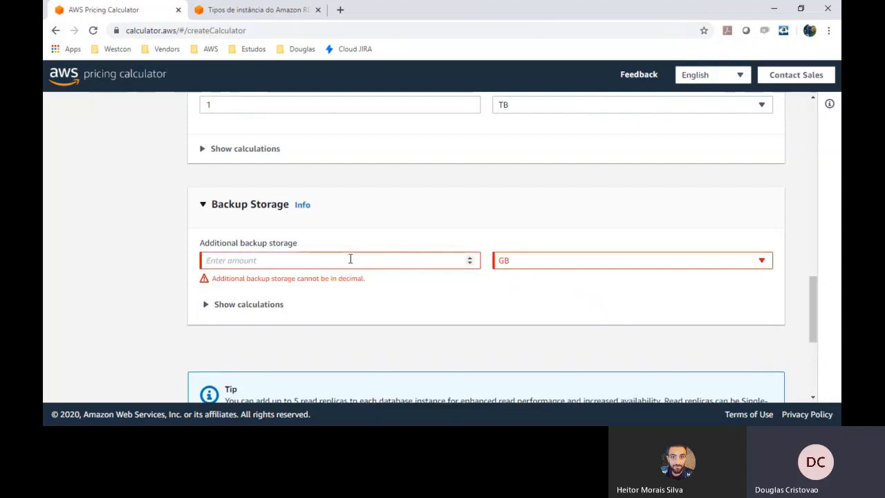
click(349, 260)
text(500)
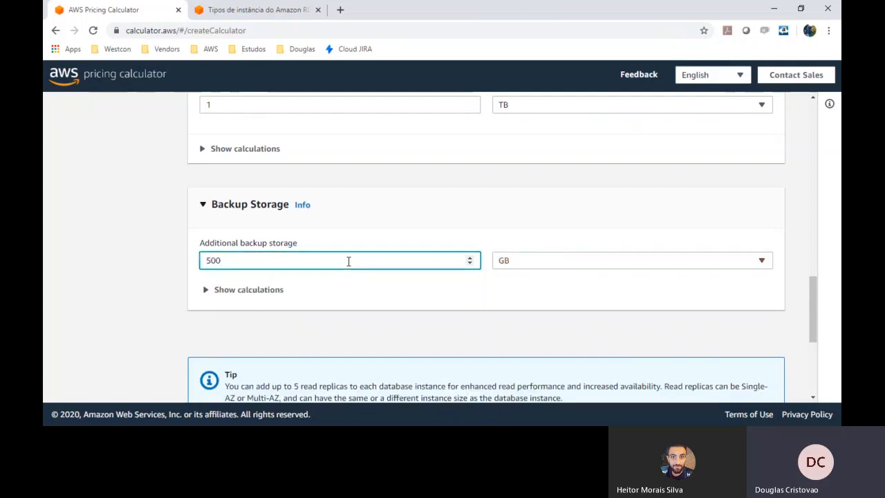
click(62, 226)
Step: Review the monthly cost breakdown of the Amazon RDS for MySQL estimate
scroll(195, 194, down, 1)
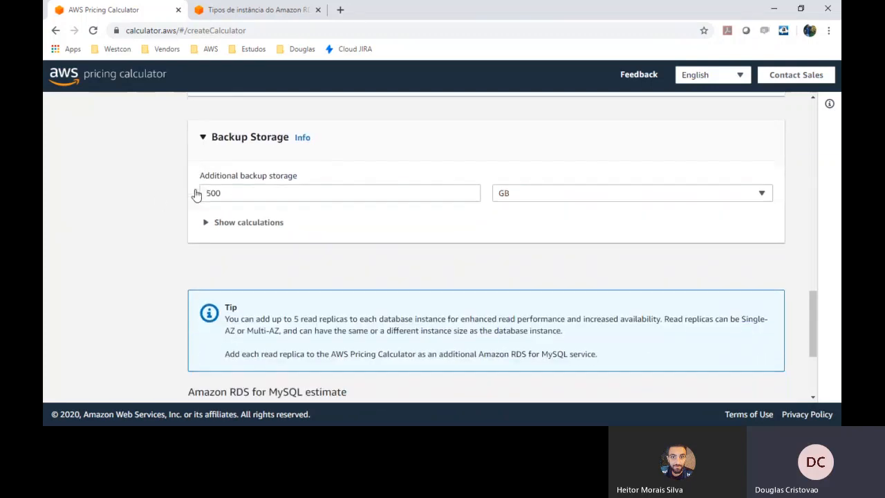
scroll(197, 195, down, 3)
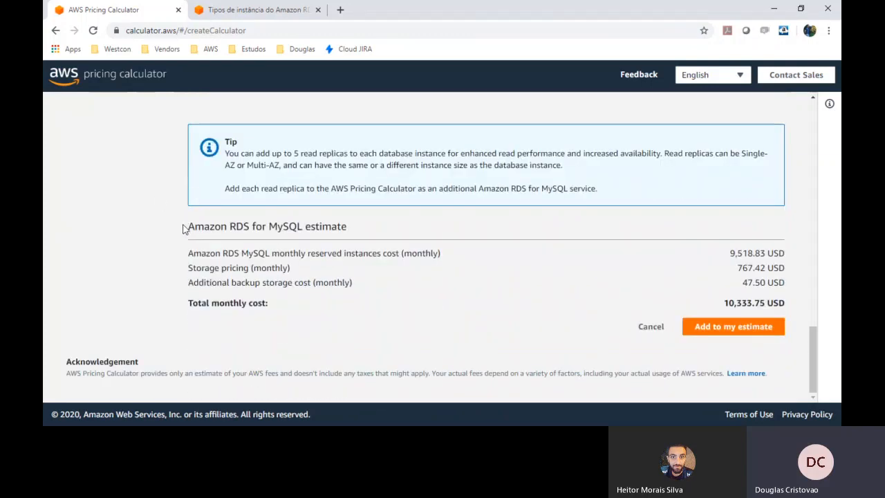
drag(186, 226, 404, 291)
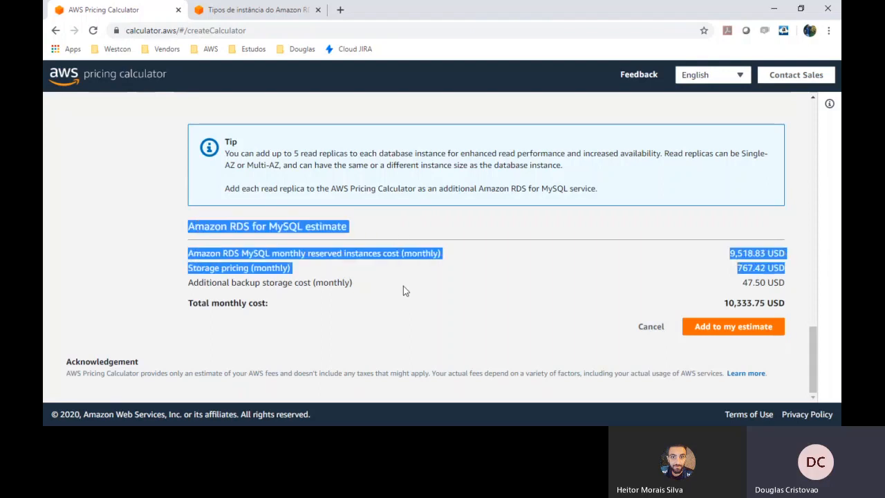
Step: Check the backup and storage costs of the RDS for MySQL configuration and add it to the estimate
drag(536, 287, 782, 284)
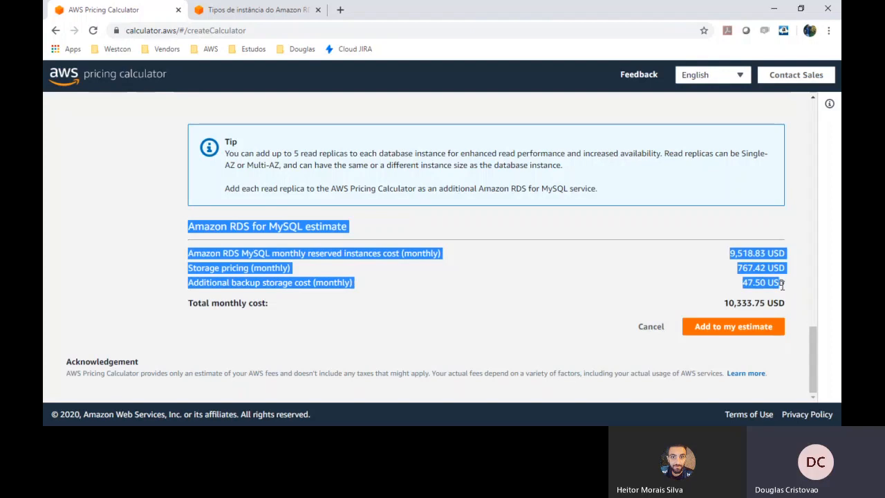
click(733, 271)
drag(736, 269, 781, 269)
click(714, 328)
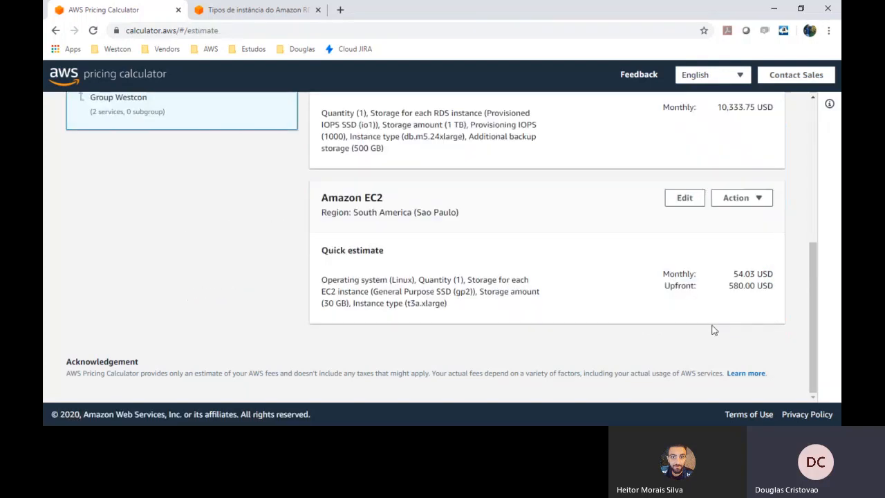
Step: Review Group Westcon's upfront, first 12 months and monthly cost totals
scroll(653, 184, up, 3)
scroll(653, 184, up, 2)
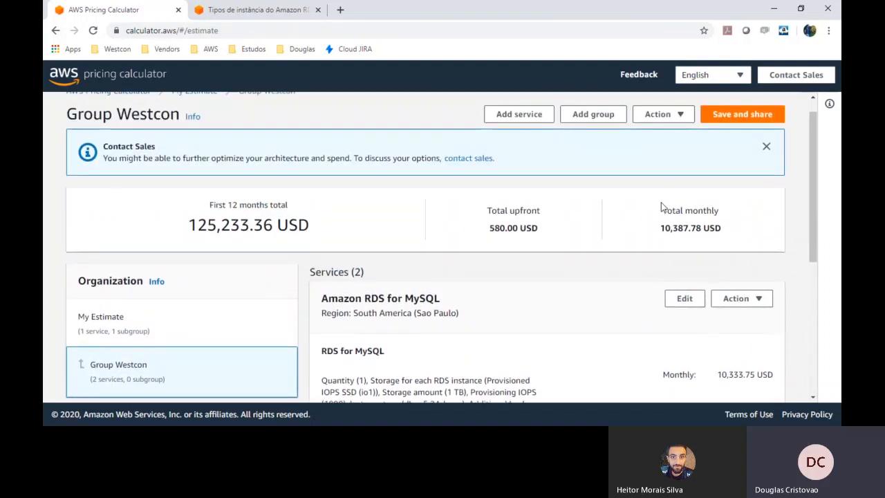
drag(484, 216, 567, 235)
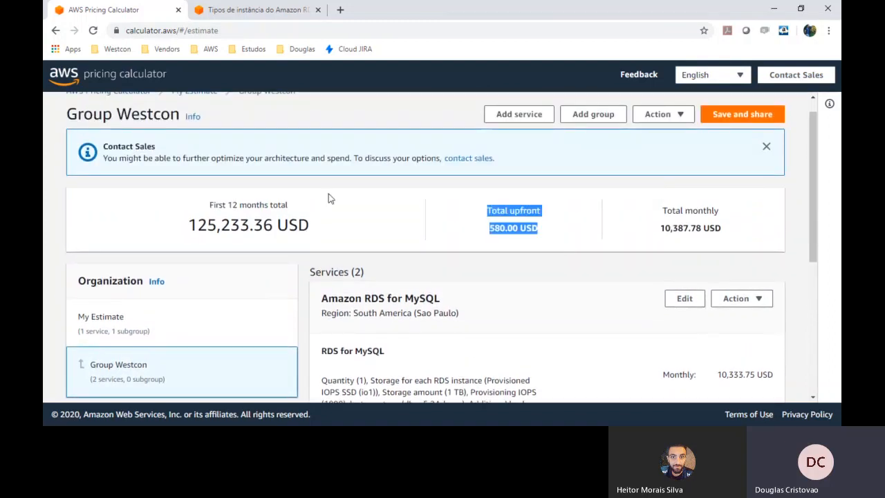
drag(209, 206, 329, 232)
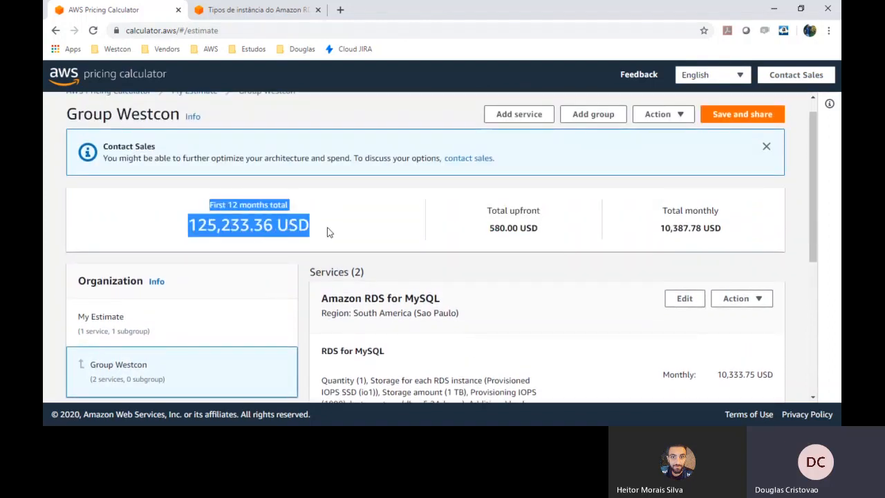
drag(656, 211, 730, 234)
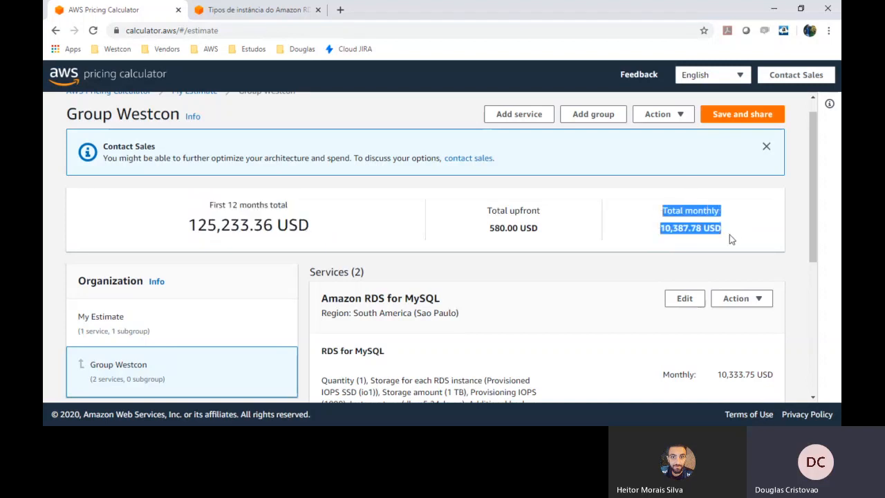
click(577, 262)
Step: Compare the services listed in Group Westcon with those in My Estimate
scroll(577, 263, down, 1)
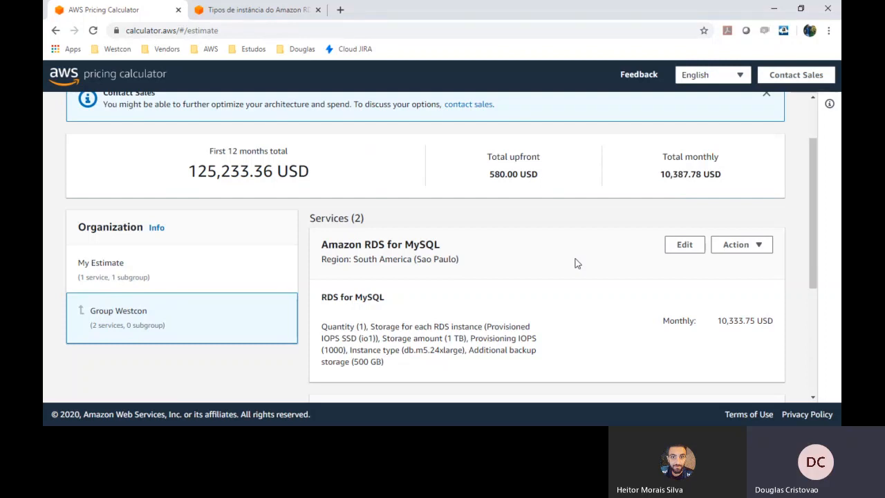
scroll(577, 263, down, 3)
scroll(577, 264, up, 2)
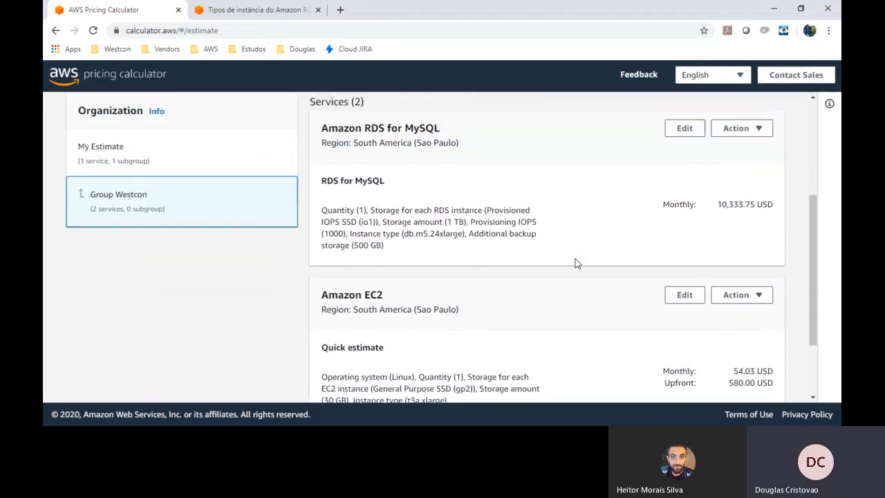
click(210, 186)
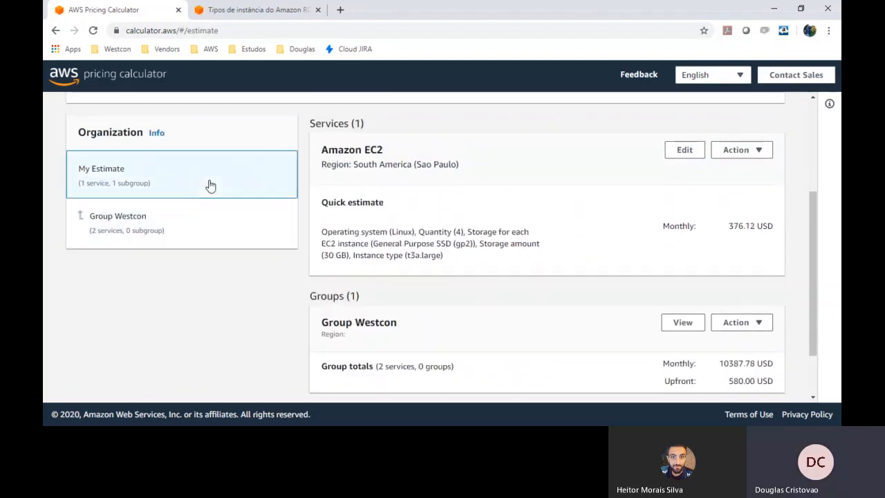
click(196, 231)
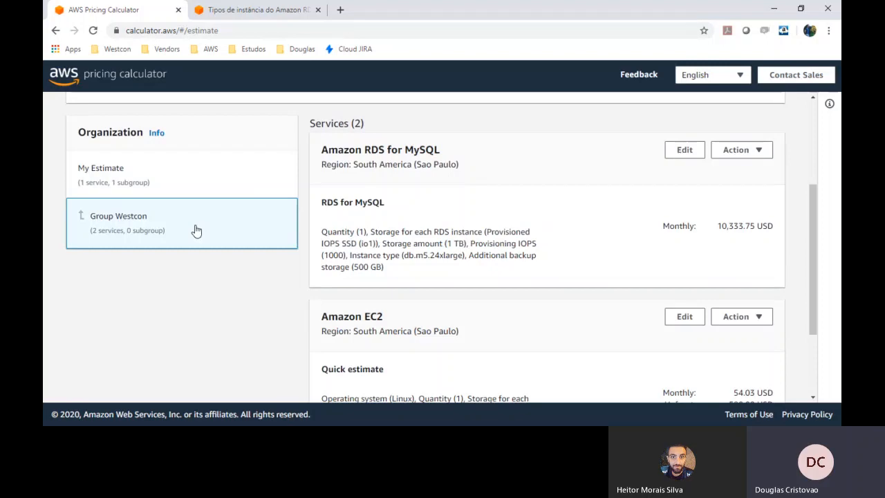
scroll(196, 230, down, 3)
scroll(194, 229, up, 5)
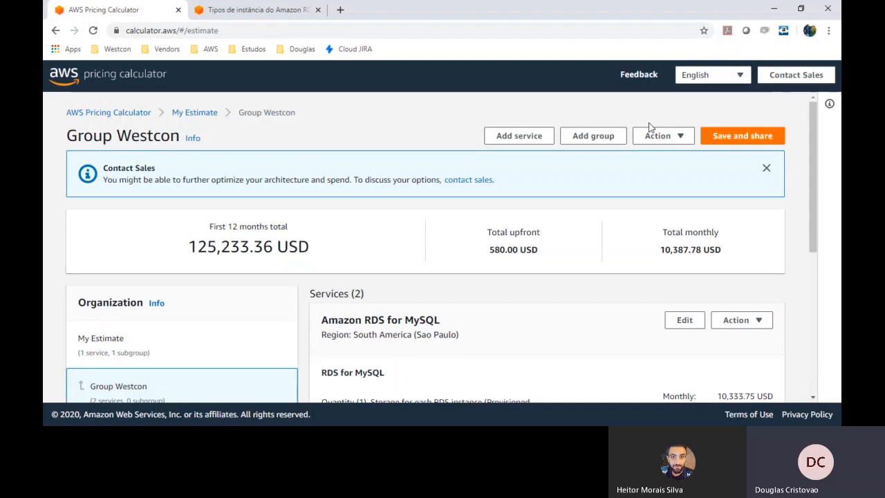
Step: Save the estimate for sharing, accept the public server acknowledgment and copy its public link
click(741, 137)
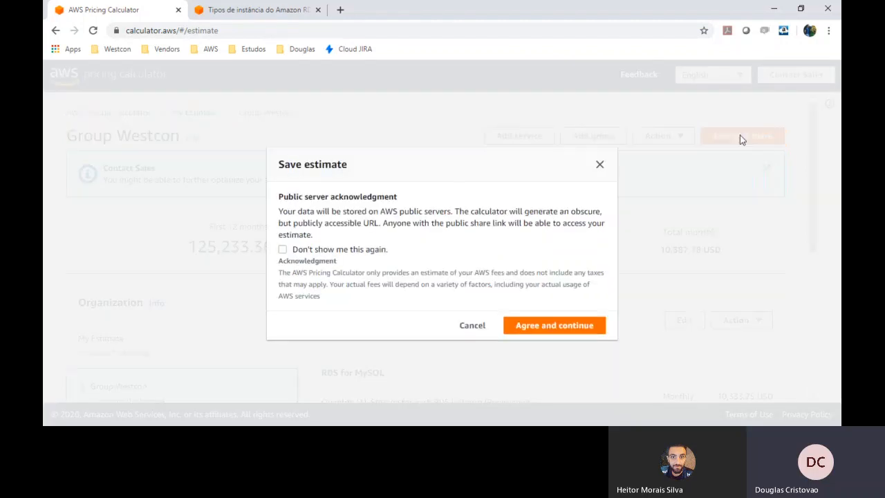
click(545, 325)
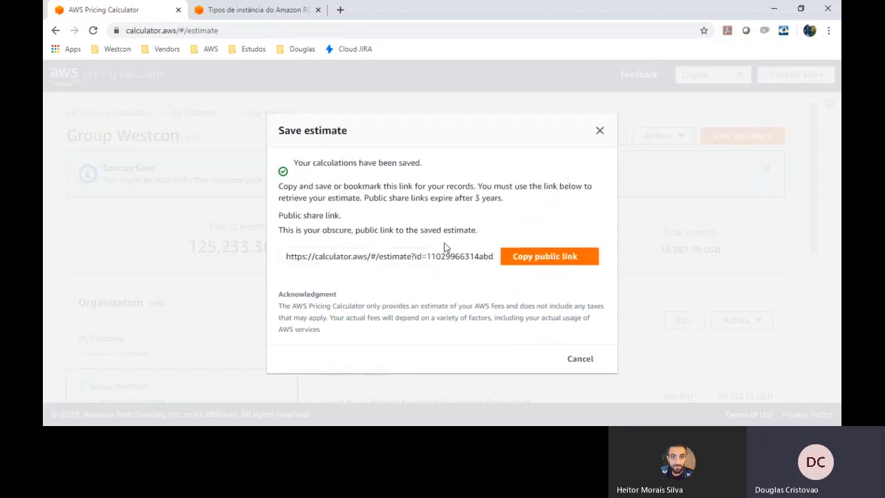
click(531, 260)
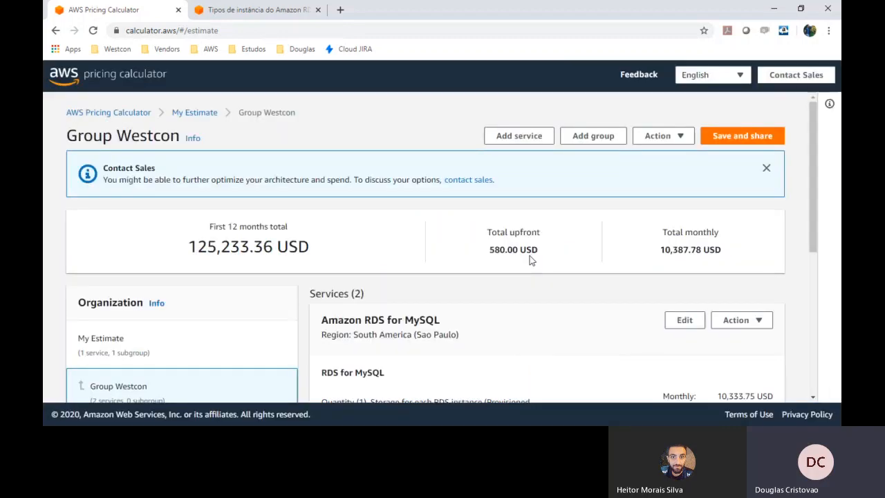
Step: Open the copied public link in a new browser tab to check the shared estimate
click(340, 10)
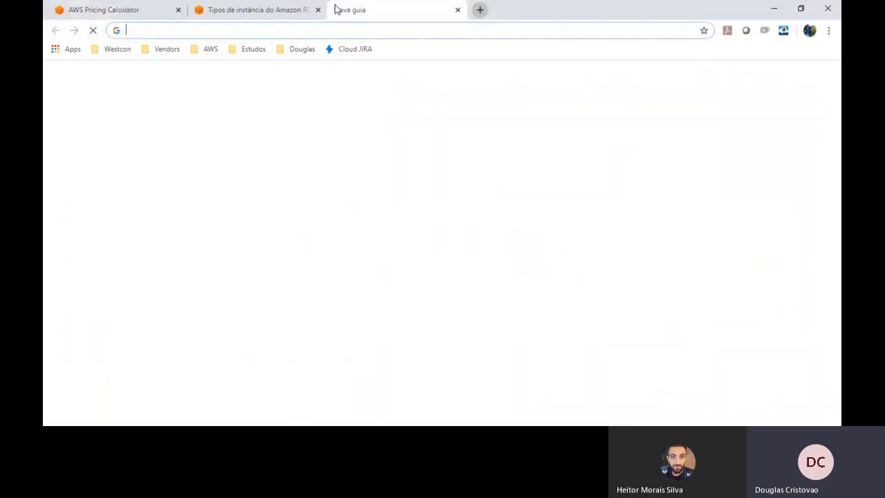
key(ctrl+v)
key(Return)
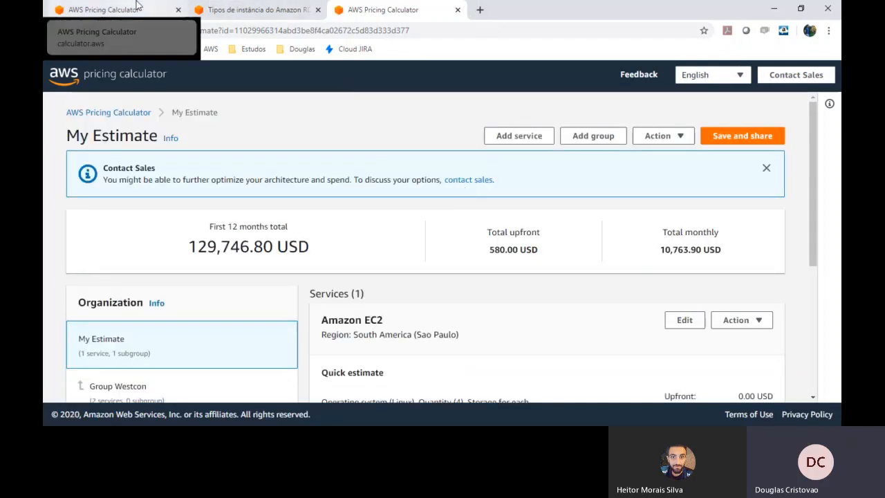
Step: Return to the original Group Westcon estimate, export it as a CSV file and open the download in Excel
click(136, 7)
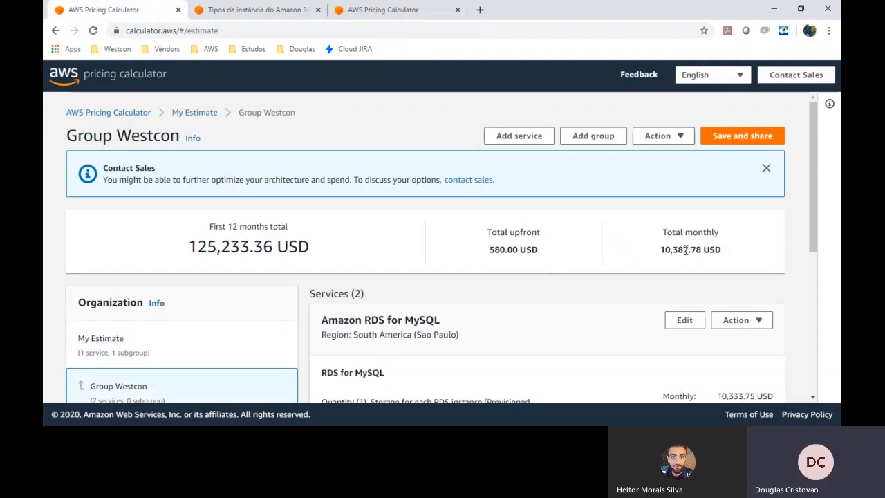
click(681, 139)
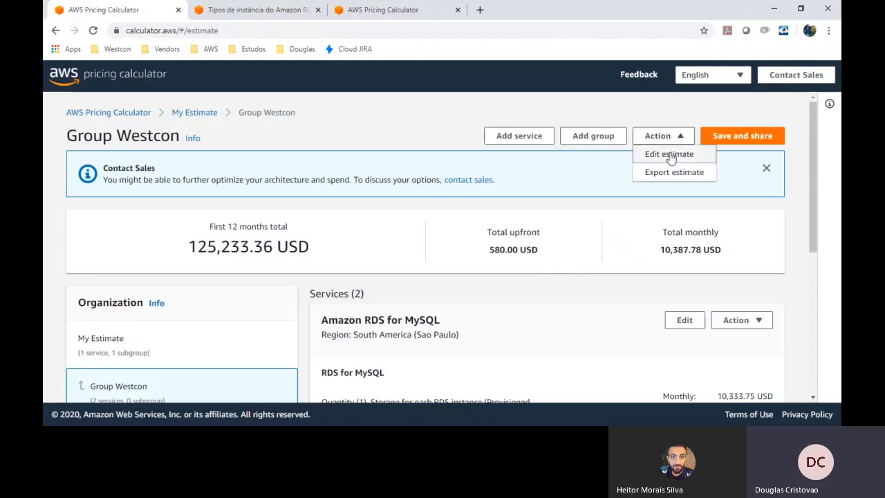
click(667, 172)
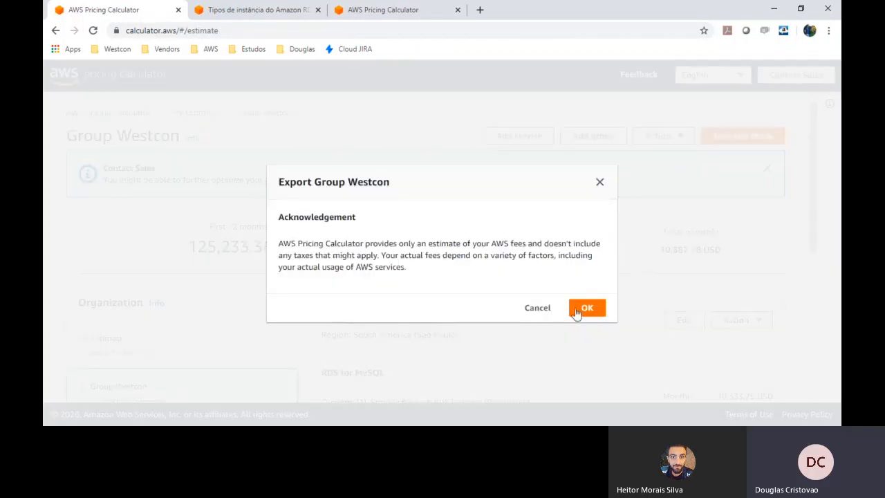
click(573, 309)
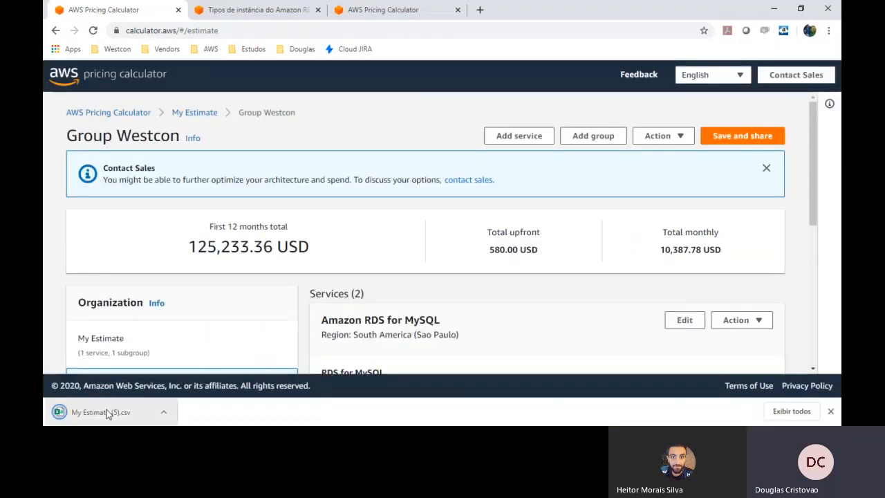
click(100, 413)
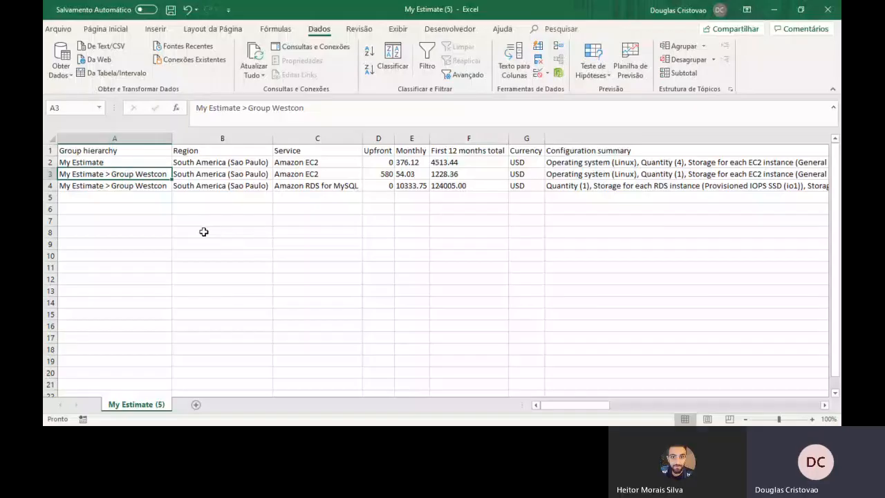
Step: Examine the group hierarchy, service and region columns of the exported estimate
click(140, 220)
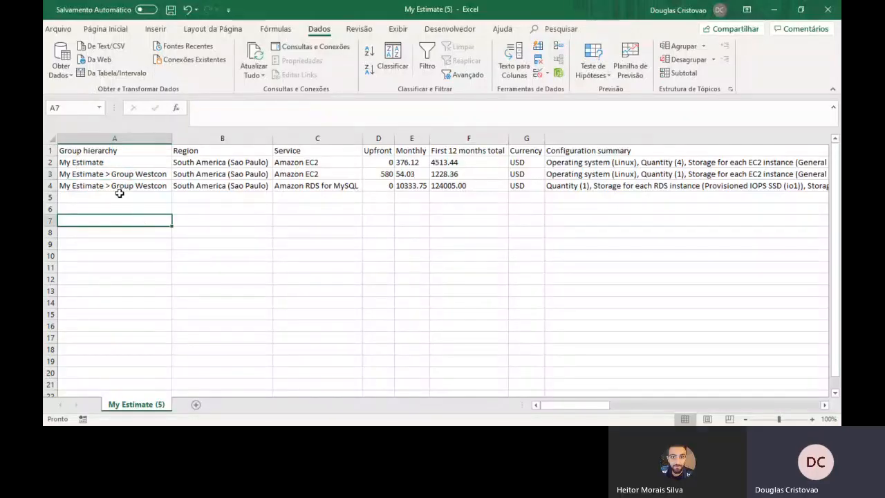
click(122, 195)
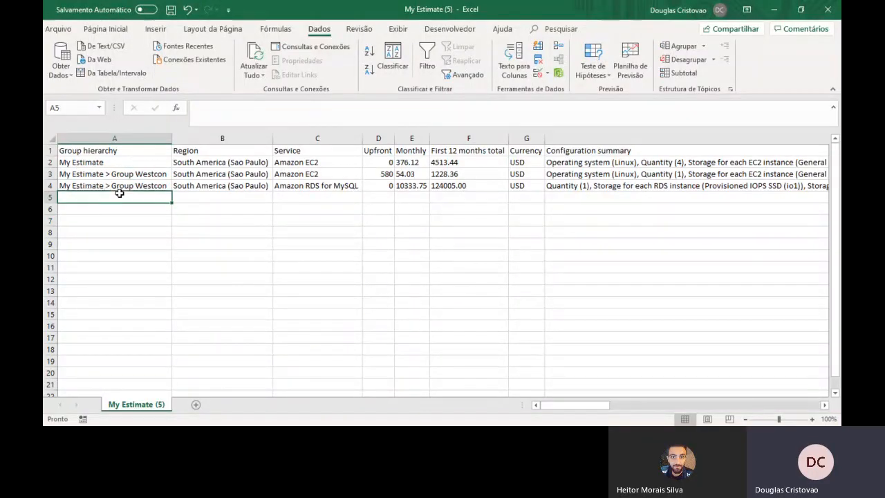
click(91, 138)
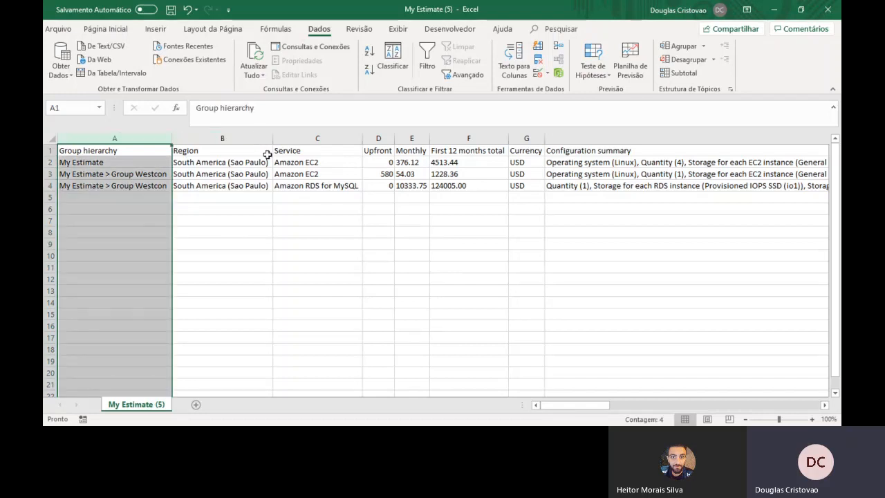
click(322, 137)
drag(311, 162, 312, 182)
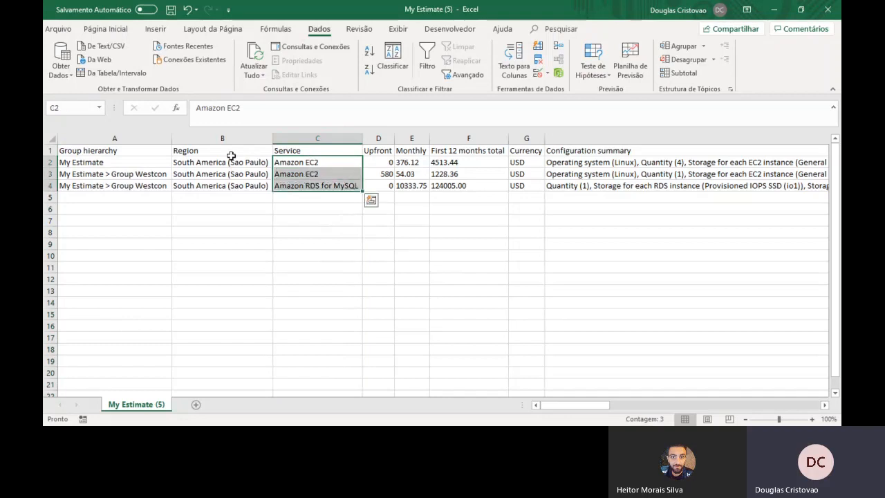
click(221, 137)
drag(206, 159, 213, 178)
Step: Examine the upfront, monthly and first 12 months total columns of the exported estimate
click(384, 133)
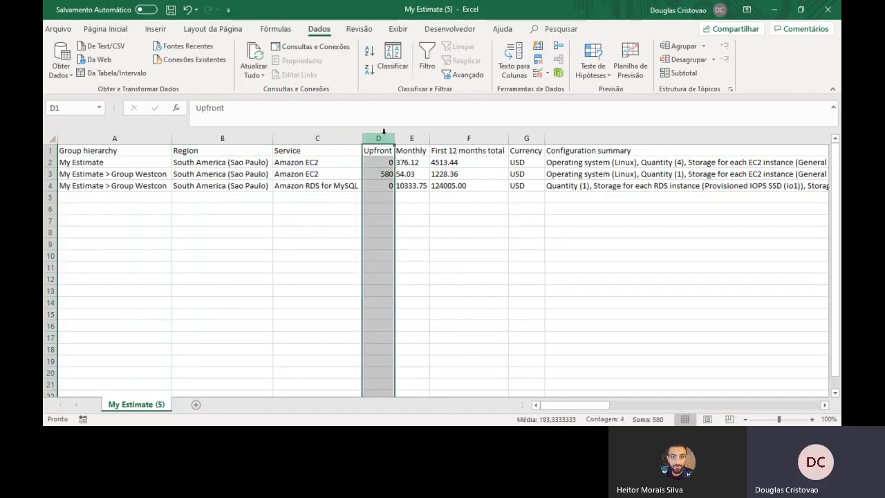
click(417, 132)
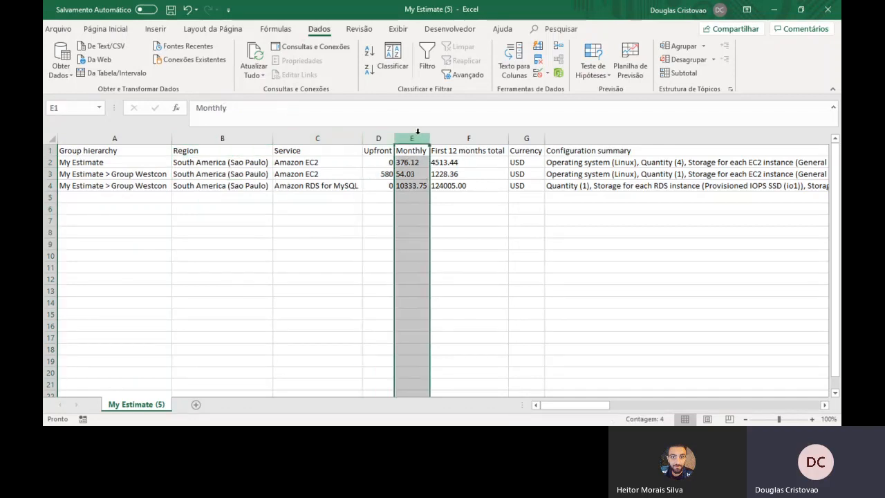
click(462, 132)
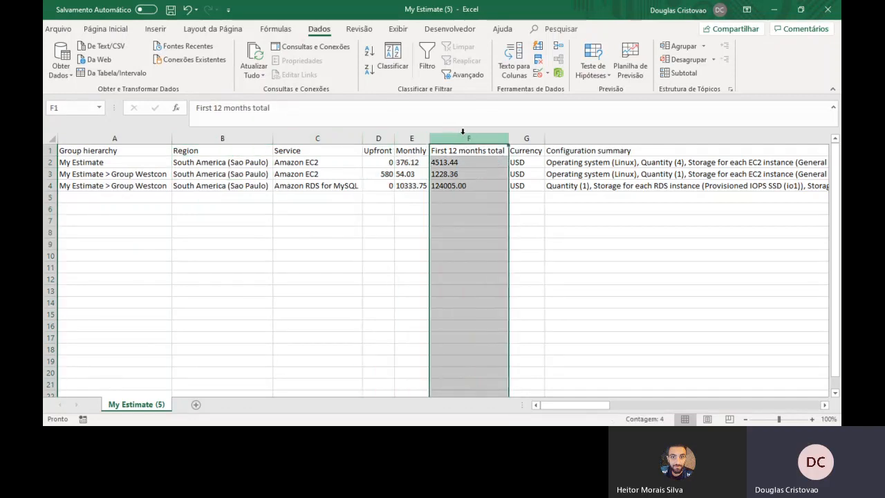
click(440, 200)
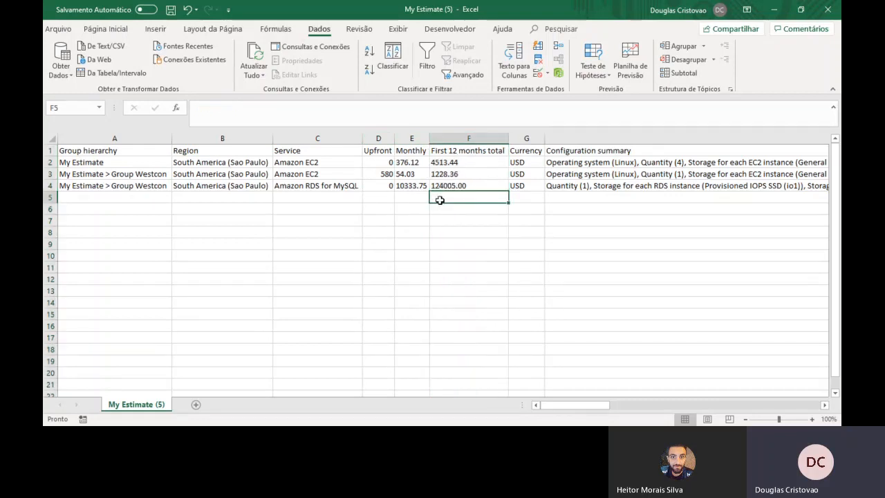
Step: Examine the currency column and the configuration summary of each service in the exported estimate
click(524, 132)
click(523, 132)
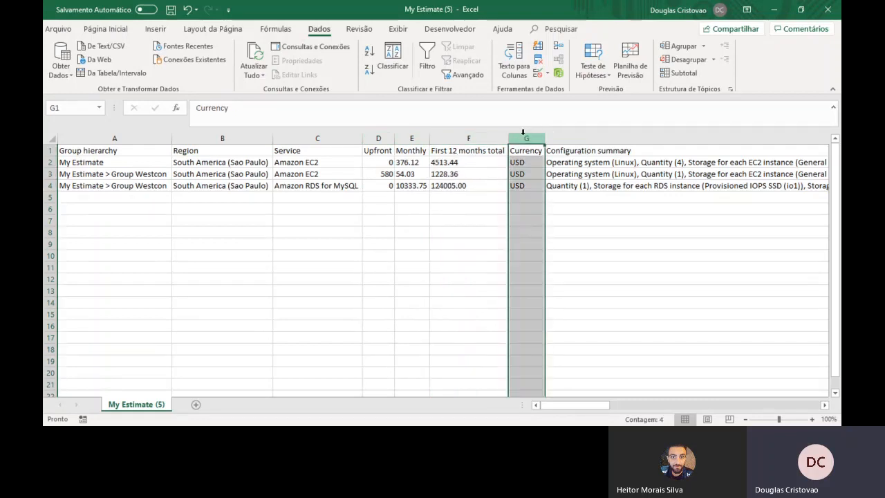
click(518, 162)
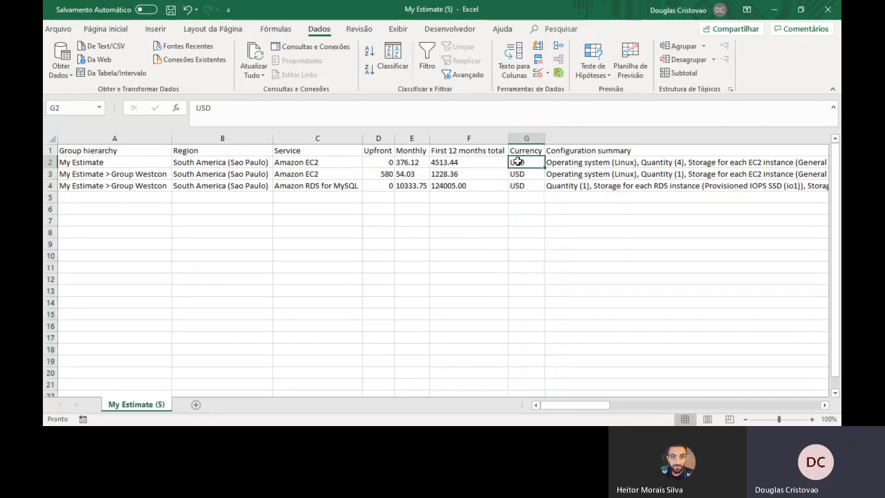
key(Right)
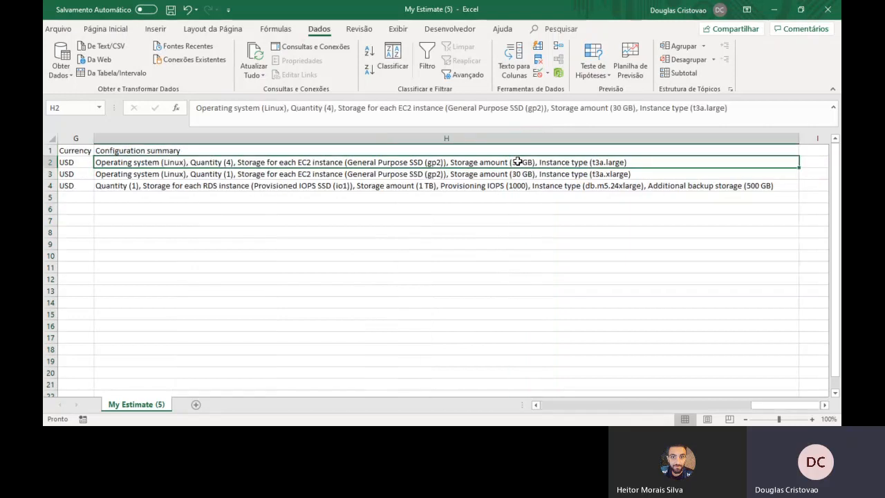
key(Up)
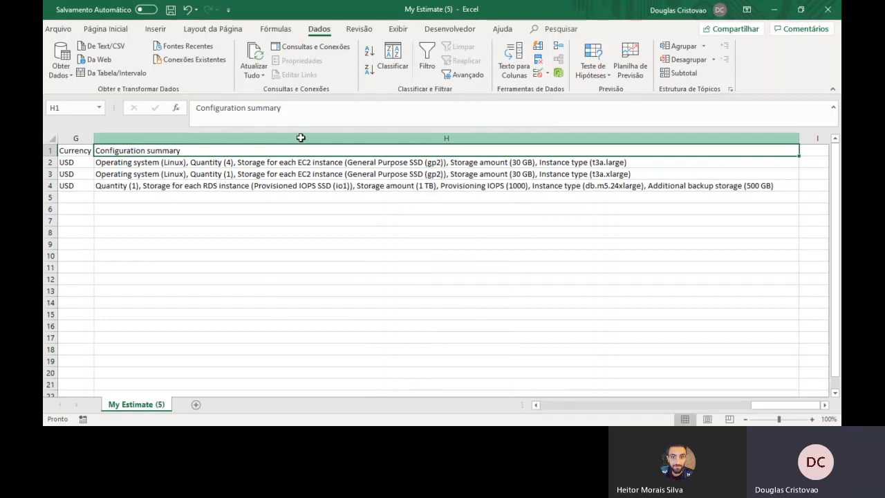
click(300, 135)
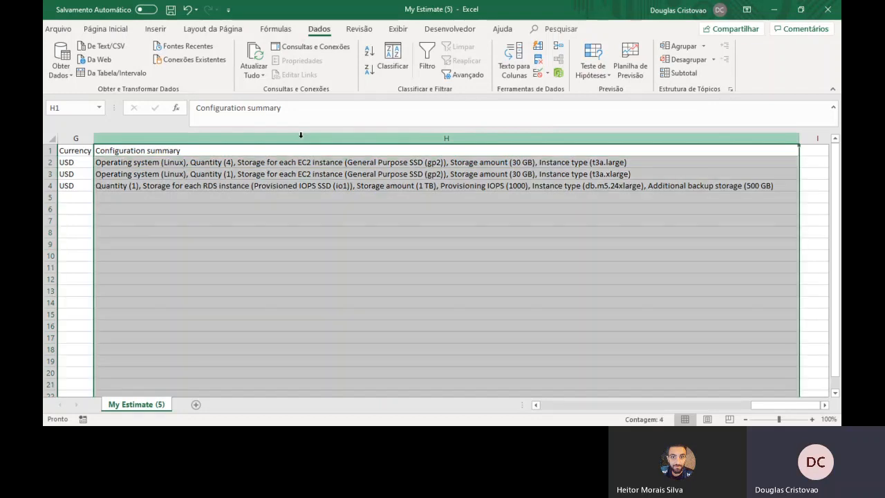
click(592, 172)
click(592, 163)
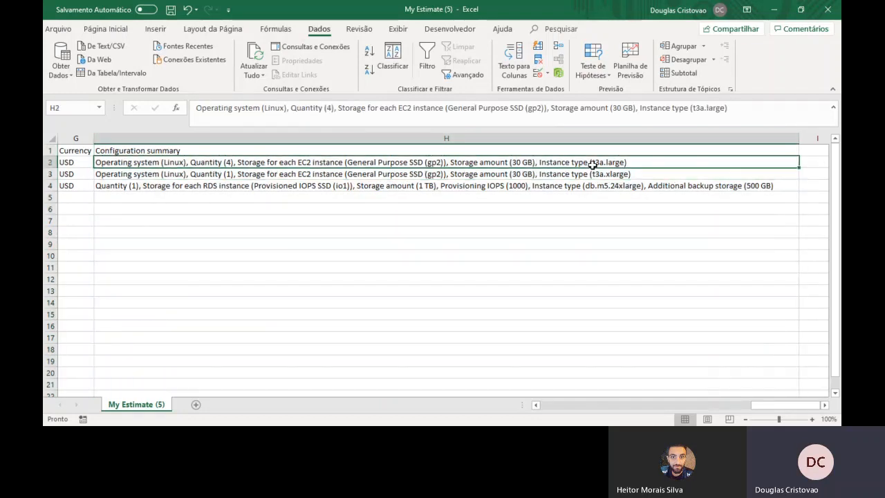
Step: Examine the instance type of both EC2 entries and the RDS for MySQL details in the configuration summary column
drag(734, 107, 691, 110)
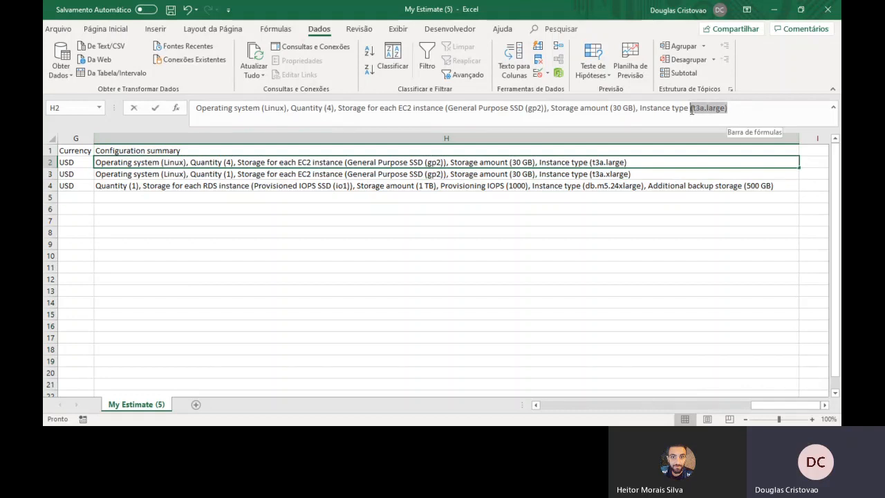
click(604, 173)
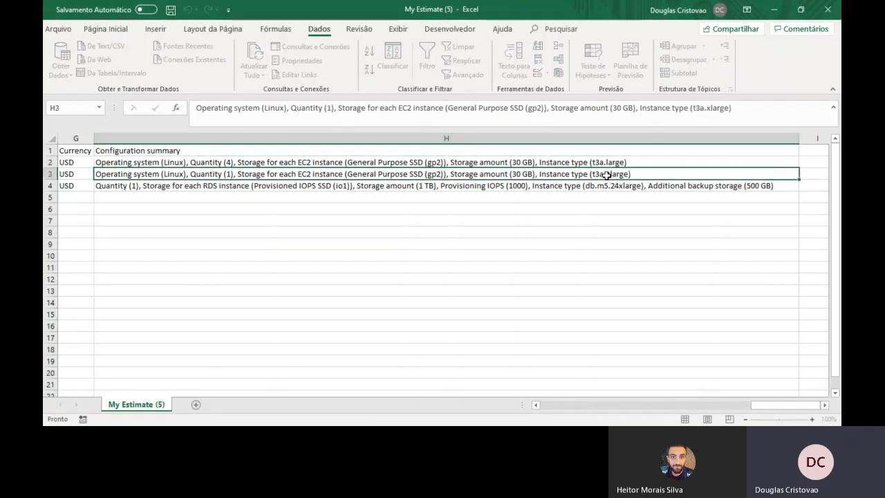
click(524, 188)
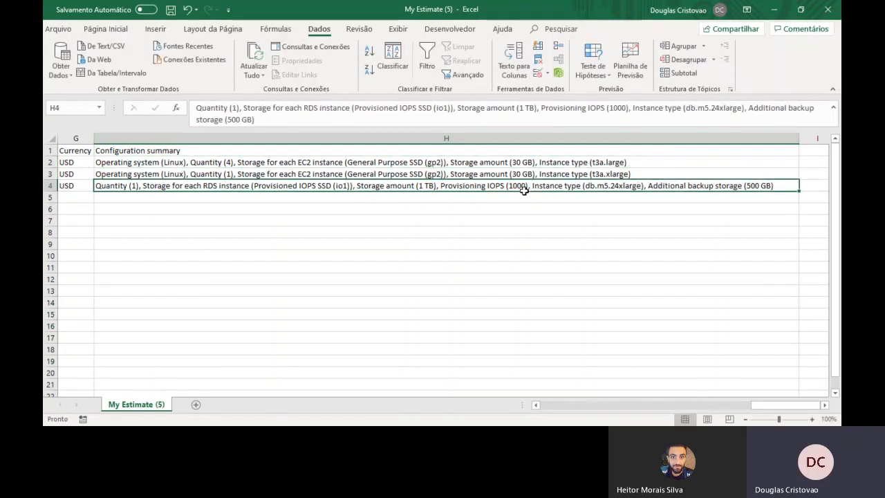
Step: Return to the start of the exported estimate and review its columns from group hierarchy through first 12 months total
click(443, 208)
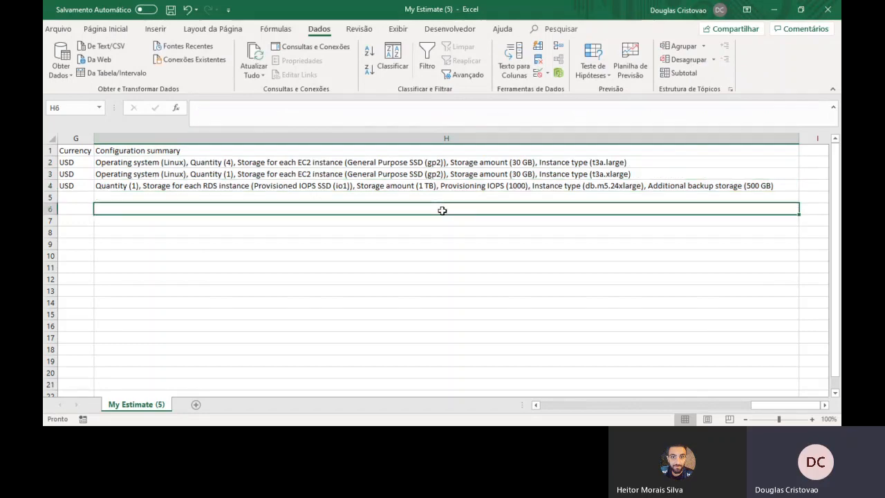
key(Left)
key(Left)
key(Left)
key(Left)
key(Left)
key(Left)
key(Left)
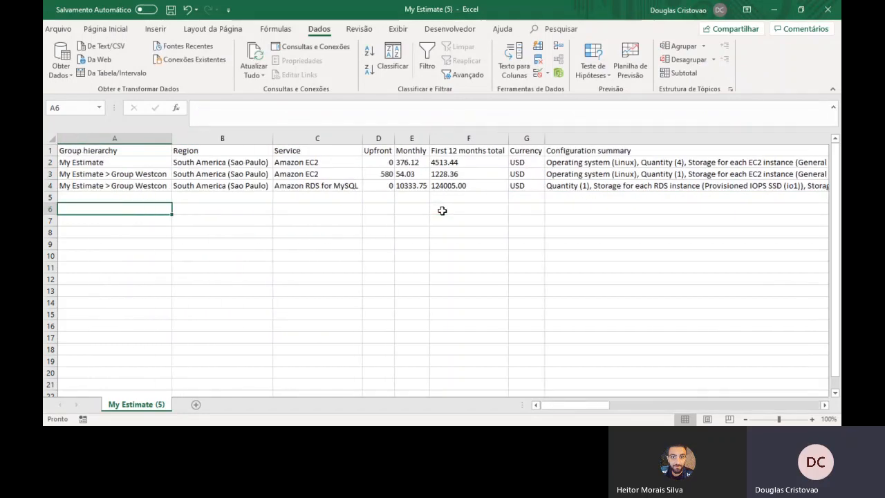
key(Right)
key(Right)
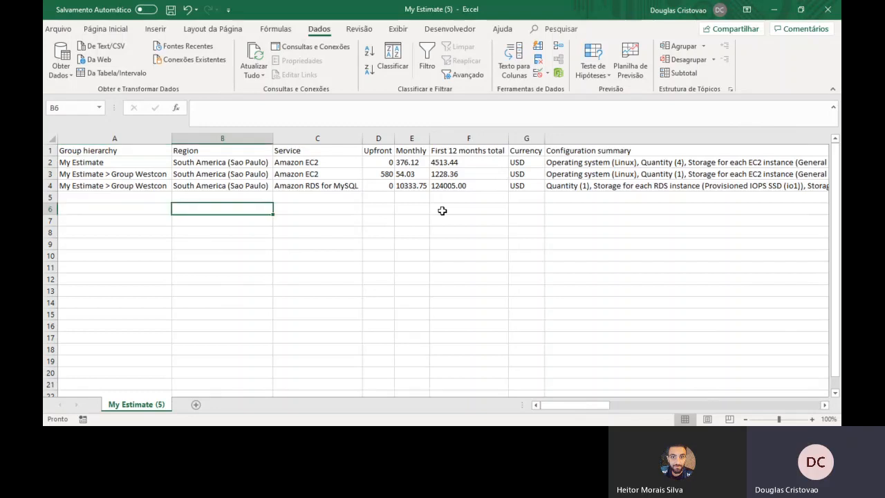
key(Right)
key(Right)
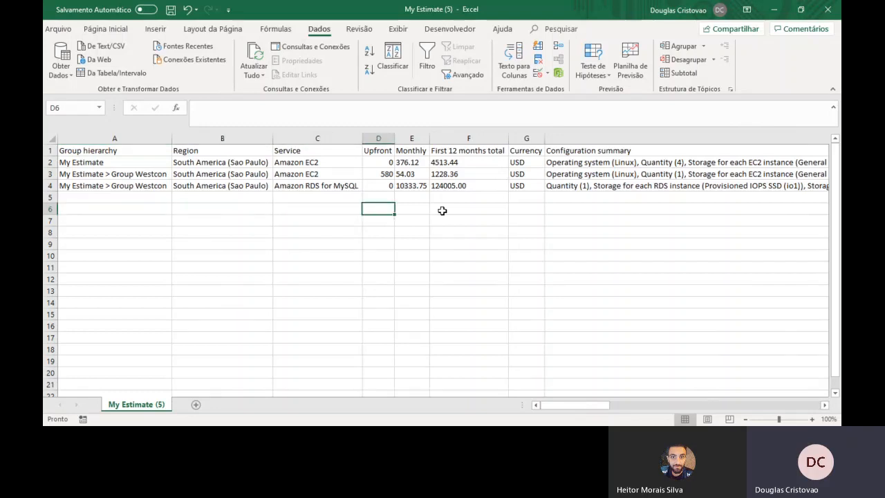
key(Right)
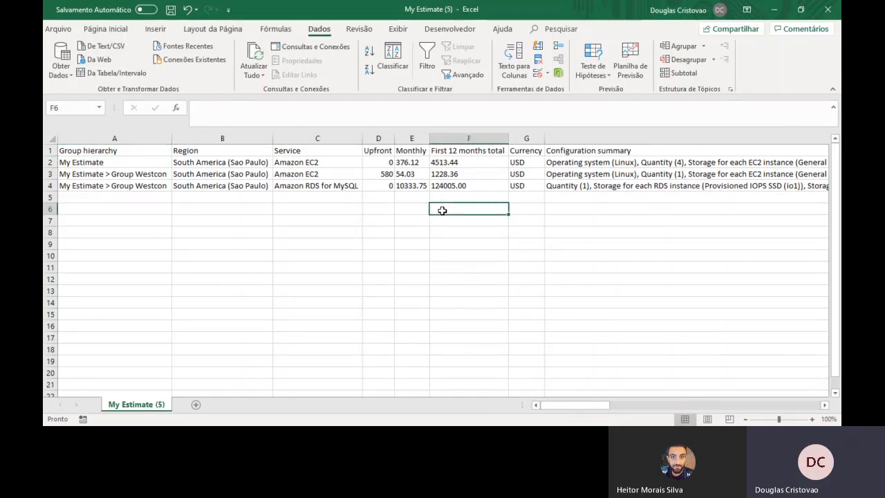